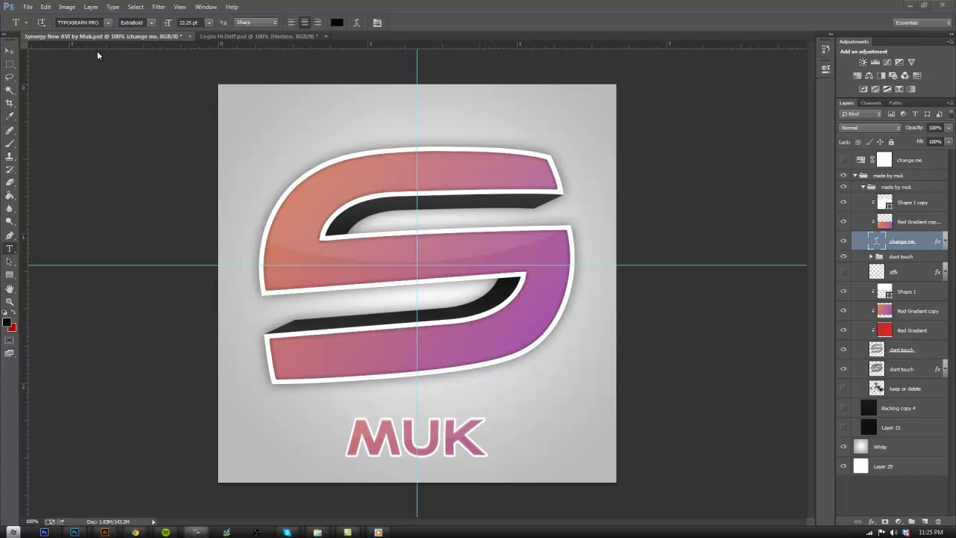
Create a new blank 800 × 800 px document
left_click(27, 7)
left_click(37, 16)
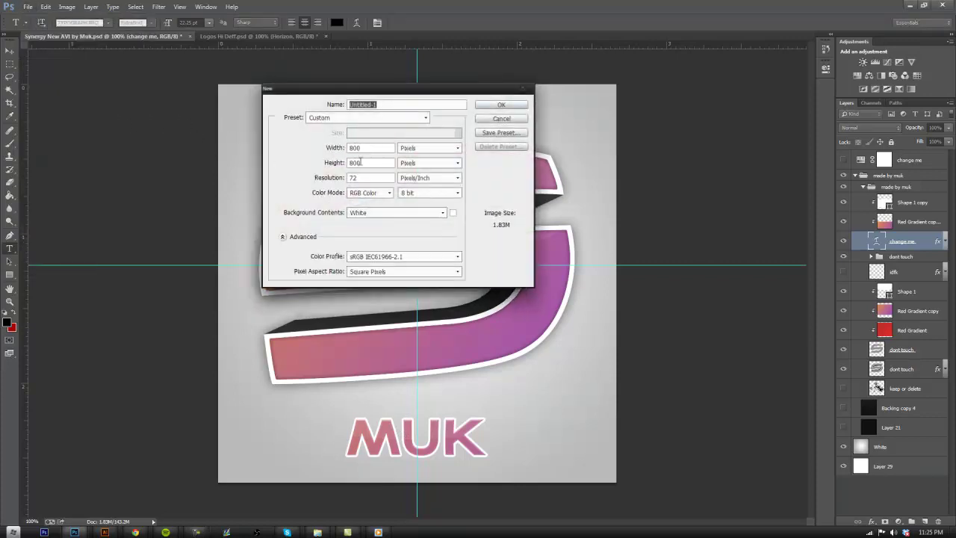
left_click(488, 108)
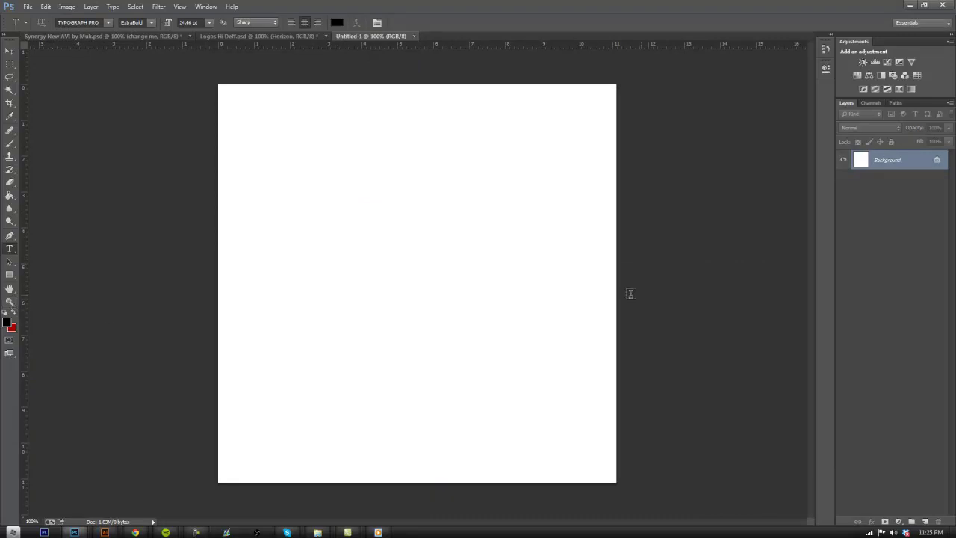
Add an expanded Group 1, place vertical and horizontal guides crossing at the canvas centre, and select the Move tool
left_click(911, 522)
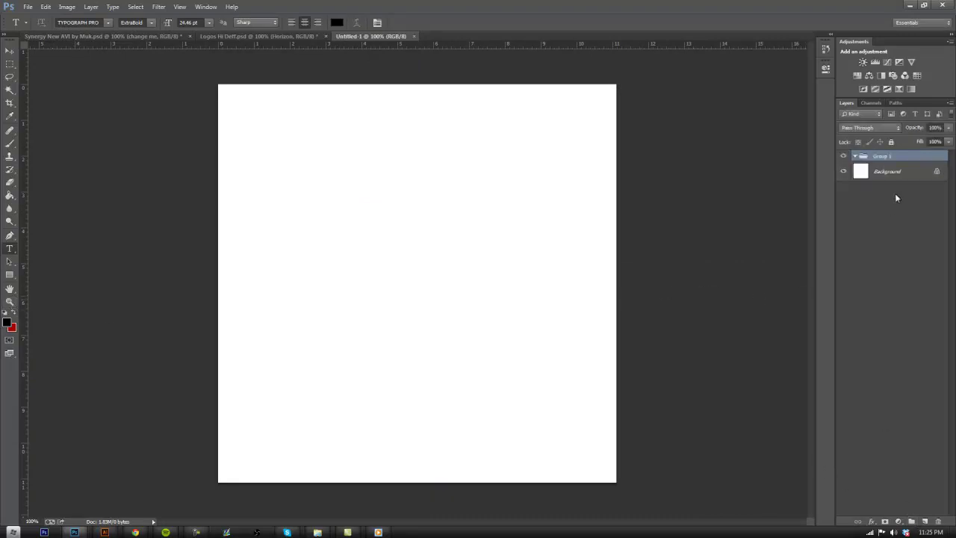
left_click(856, 156)
left_click_drag(28, 249, 419, 290)
left_click_drag(416, 47, 418, 284)
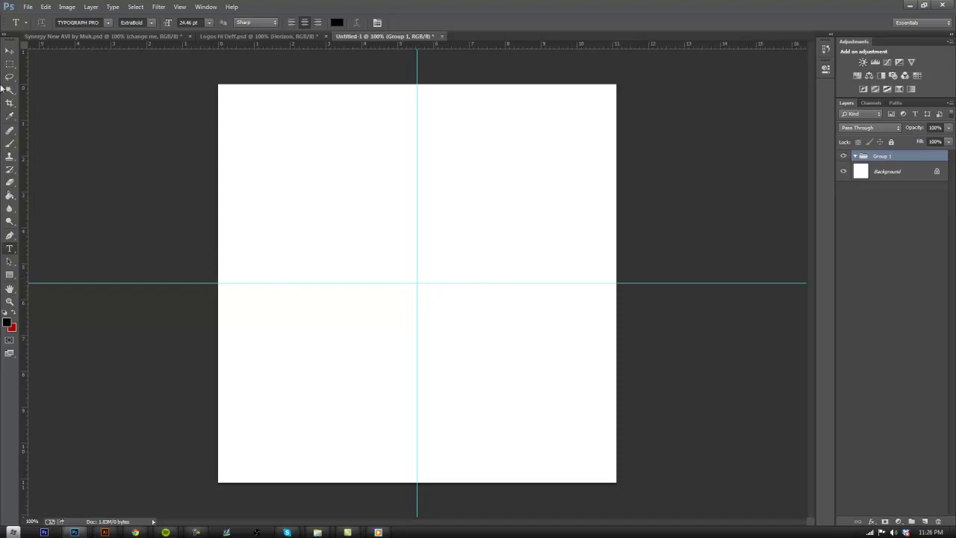
left_click(10, 51)
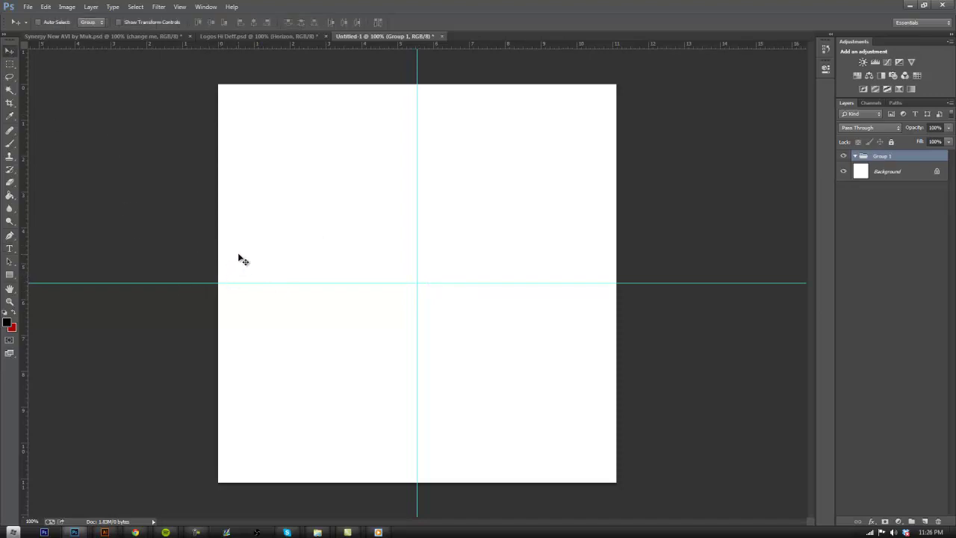
Copy the SoaR logo layer from Logos Hi Deff into the Untitled-1 document
left_click(263, 36)
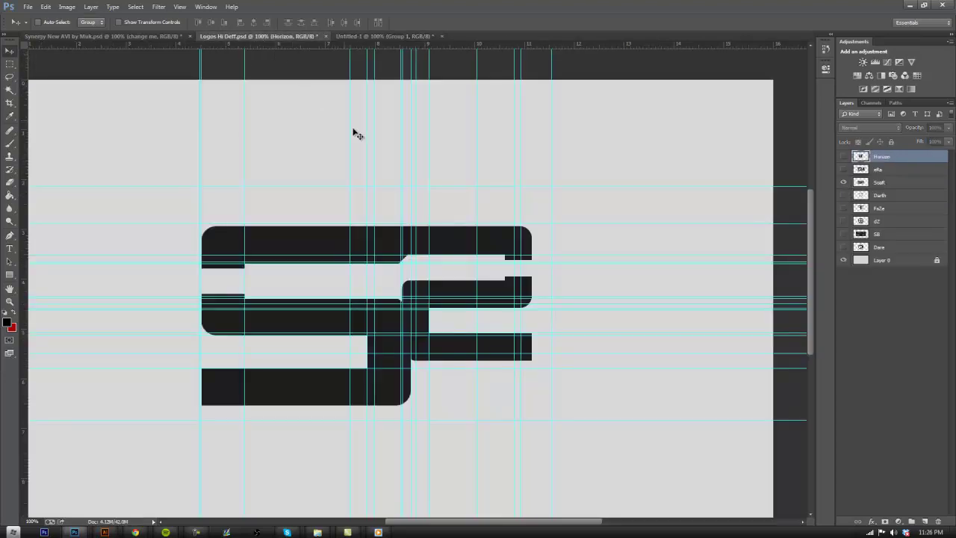
left_click(870, 187)
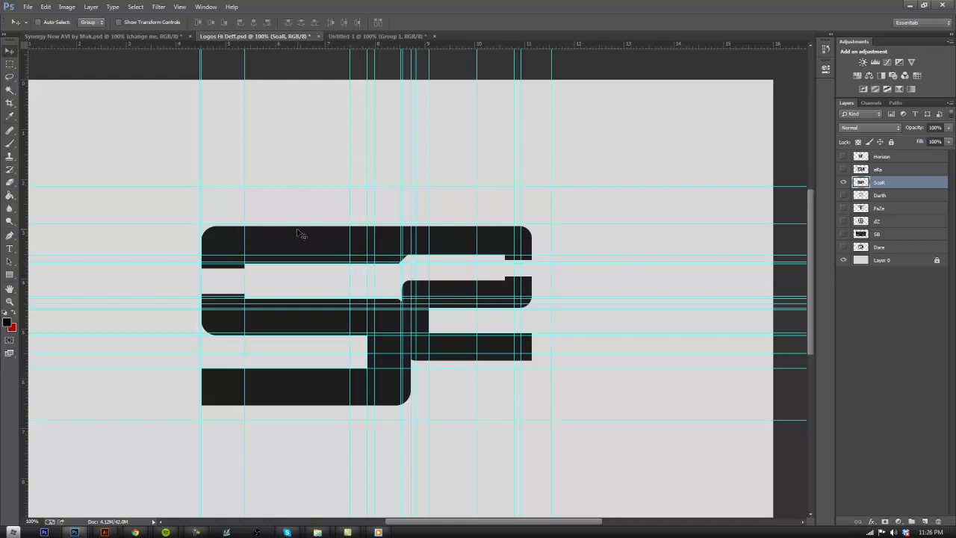
left_click_drag(300, 235, 353, 207)
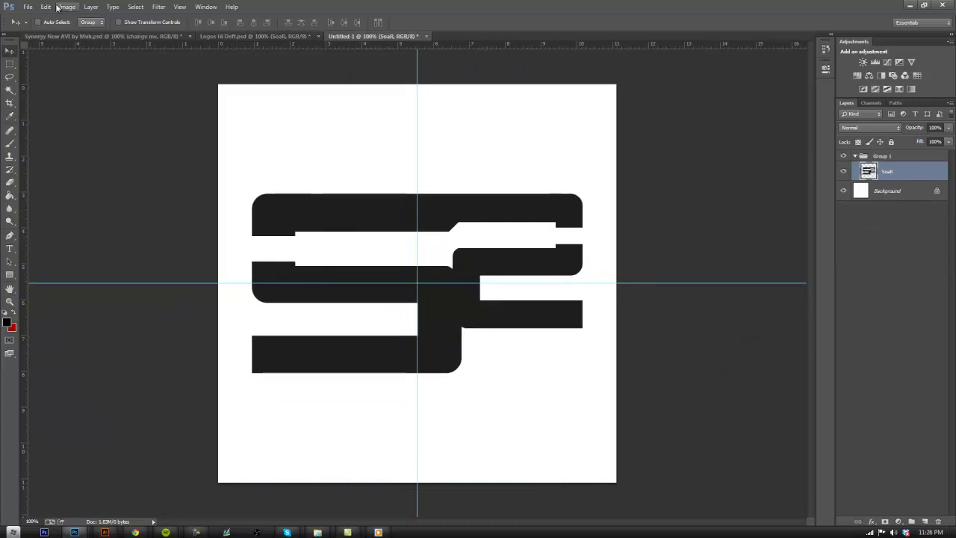
Free-transform the logo down to about 91% and nudge it onto the centre guides
left_click(60, 7)
mouse_move(46, 7)
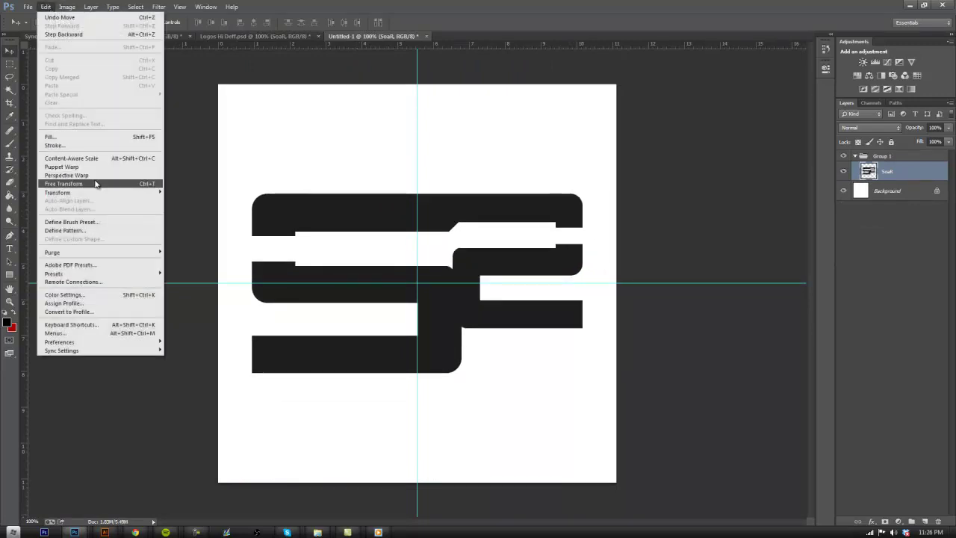
left_click(96, 184)
key("Left")
key("Up")
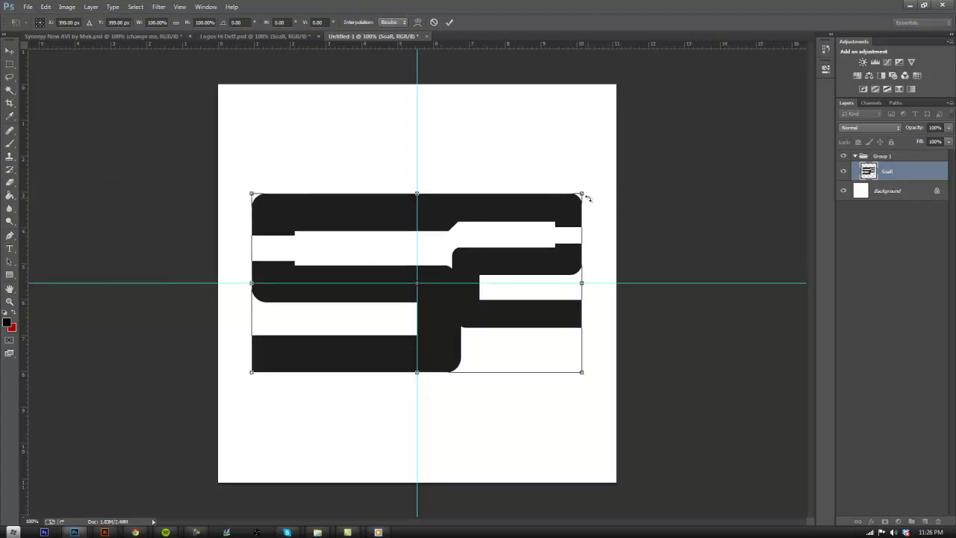
left_click_drag(582, 194, 541, 222)
key("Left")
key("Up")
key("Up")
key("Up")
key("Up")
key("Up")
key("Up")
key("Up")
key("Up")
key("Up")
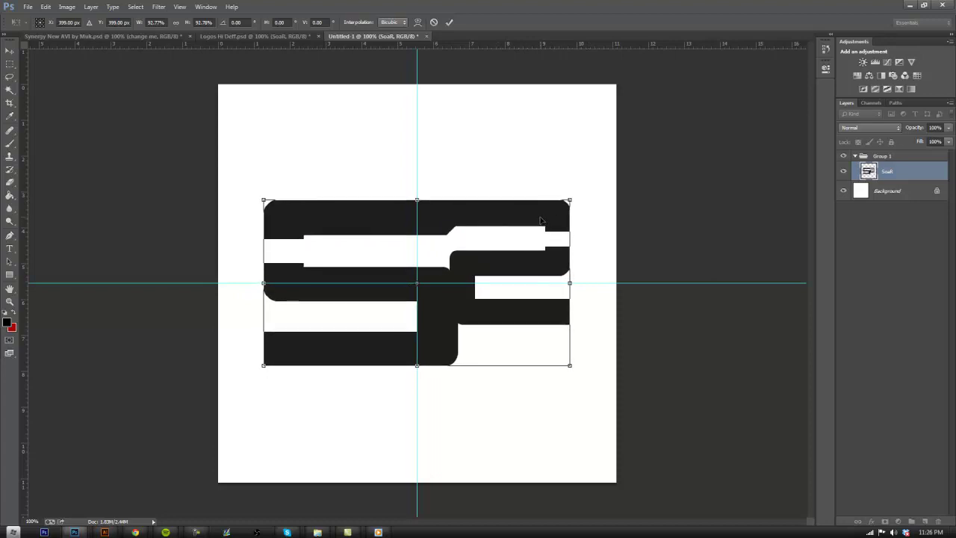
left_click(449, 22)
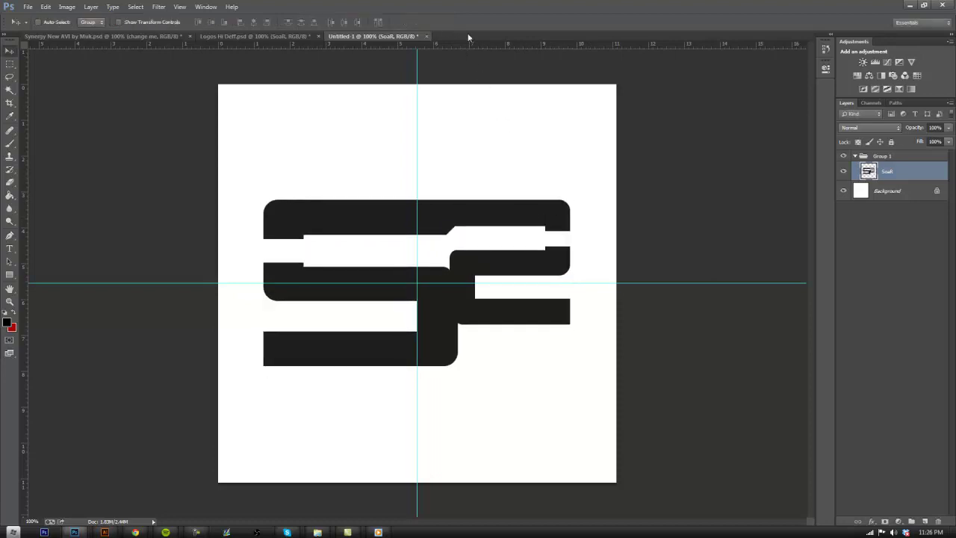
Rename Group 1 to 'main'
double_click(880, 156)
key("BackSpace")
type("main")
key("Return")
Duplicate the SoaR layer as SoaR copy
left_click(906, 173)
right_click(907, 176)
left_click(852, 201)
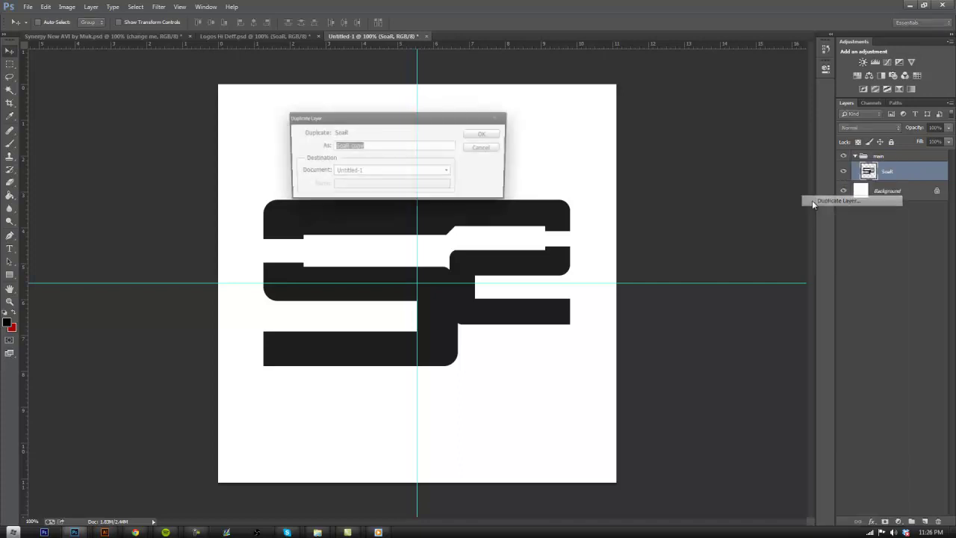
left_click(506, 140)
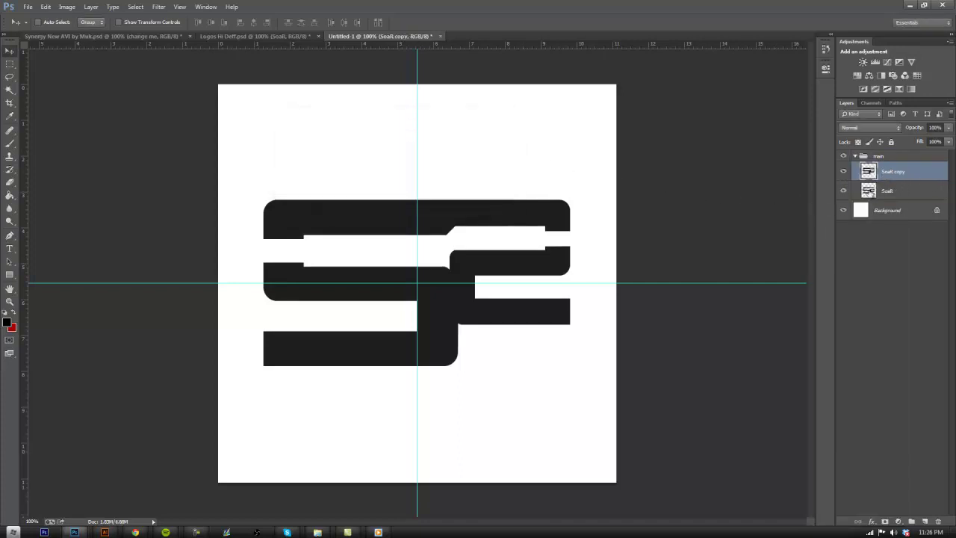
Give the original SoaR layer a red Color Overlay style
left_click(923, 197)
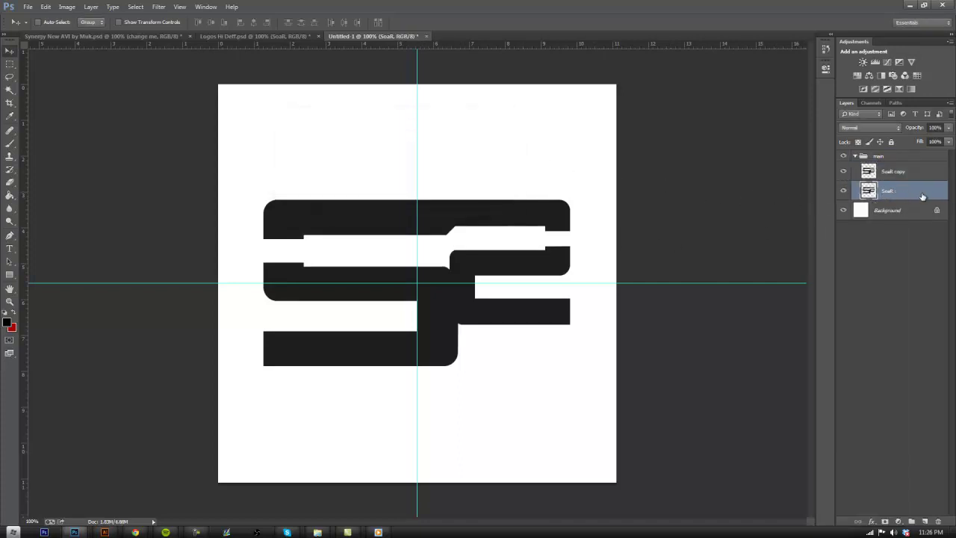
double_click(923, 197)
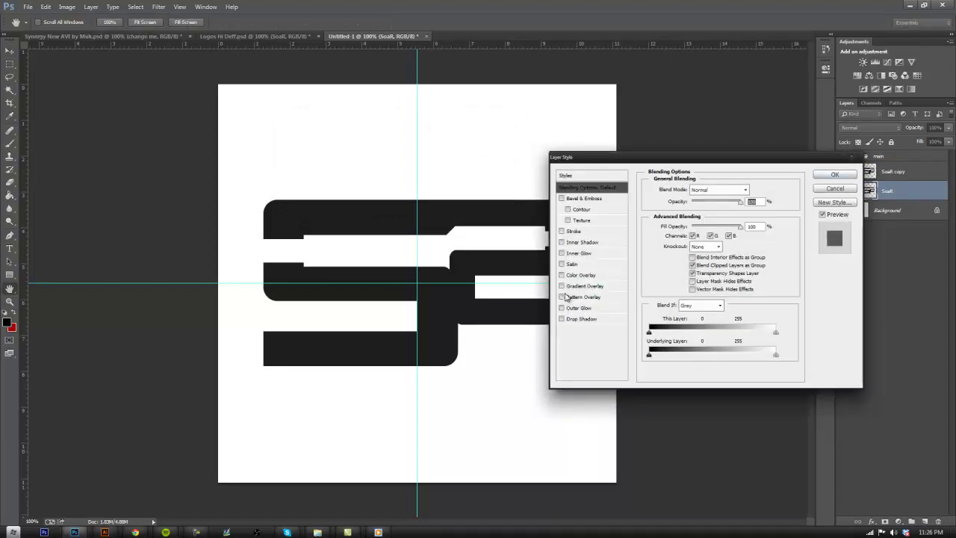
left_click(565, 277)
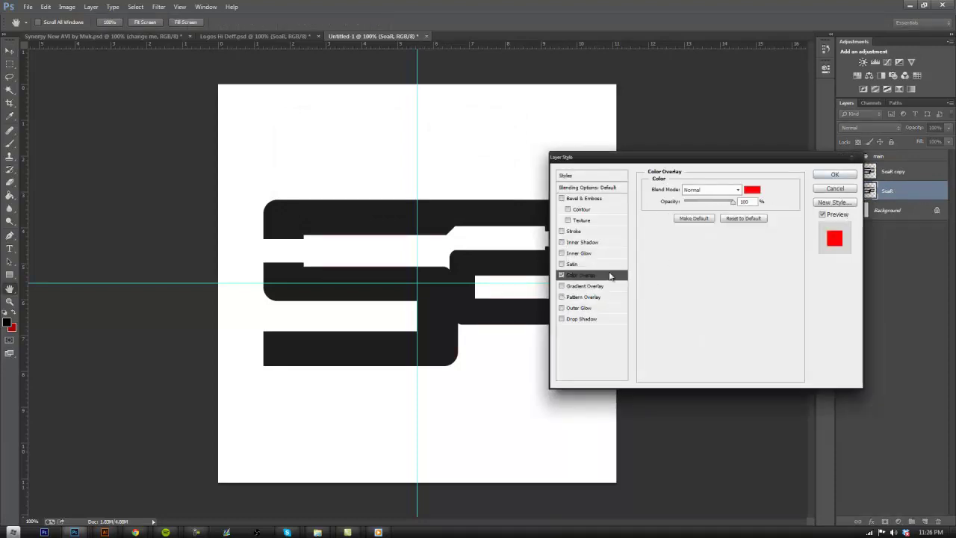
left_click(848, 175)
left_click(944, 193)
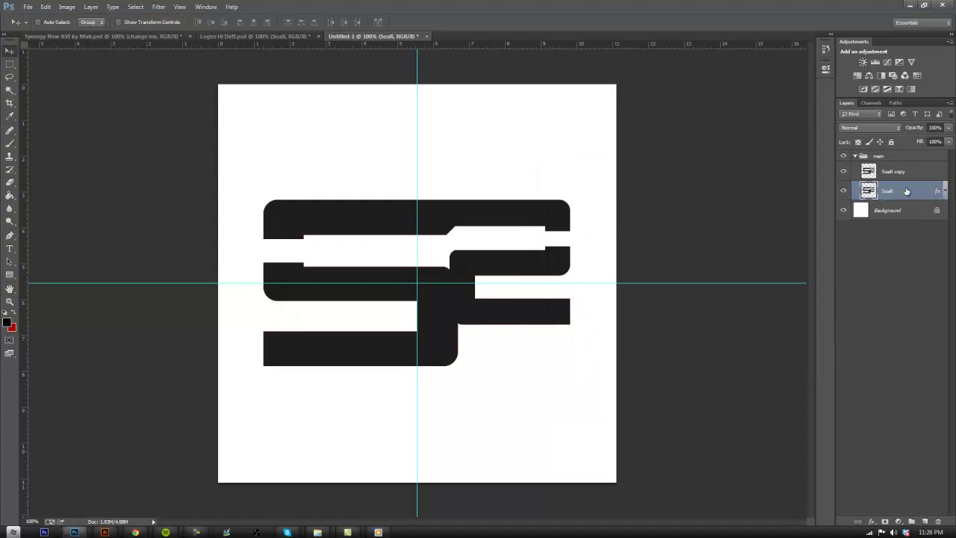
Lower SoaR copy opacity to 40%, then reselect the red SoaR layer
left_click(896, 174)
left_click(949, 127)
left_click_drag(946, 141, 915, 142)
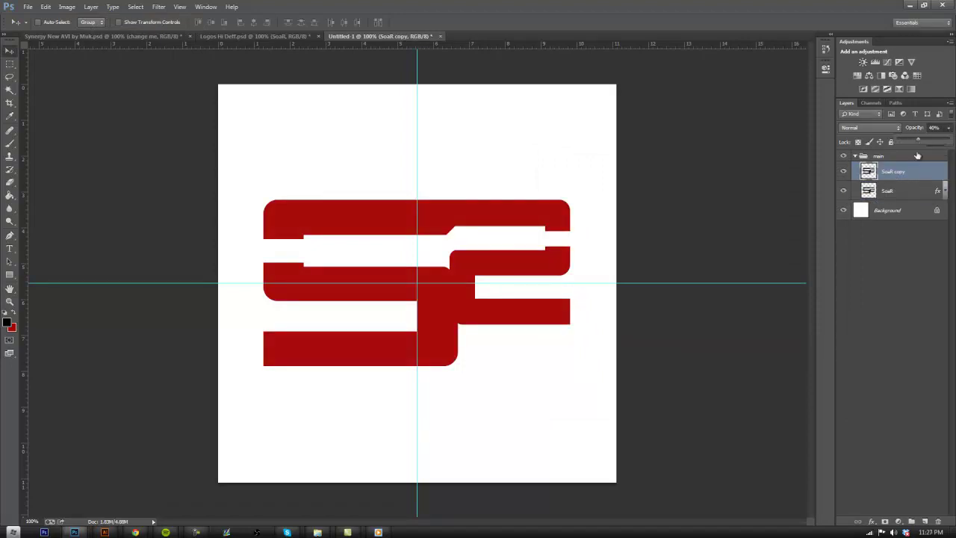
left_click(901, 193)
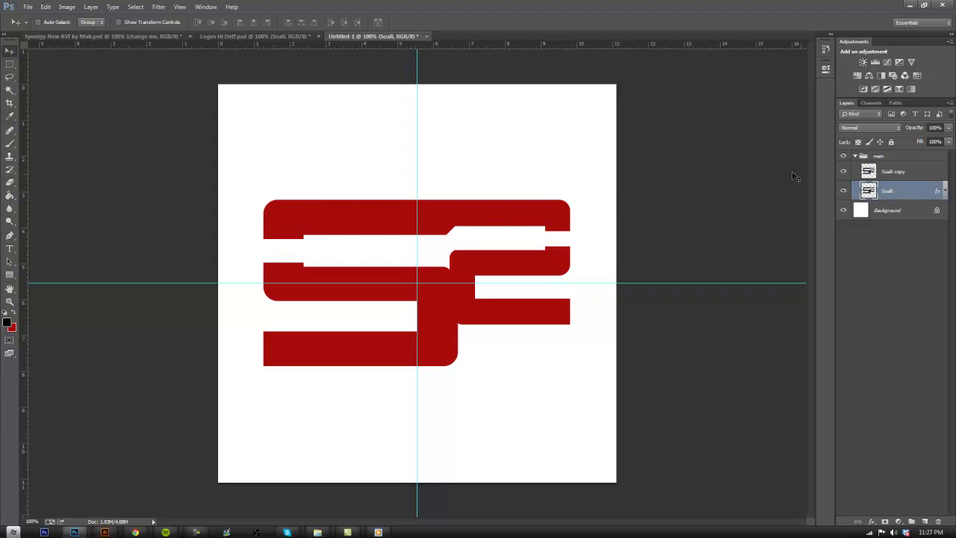
Free-transform the red SoaR logo down to about 79% and shift it up and right
left_click(45, 7)
left_click(82, 184)
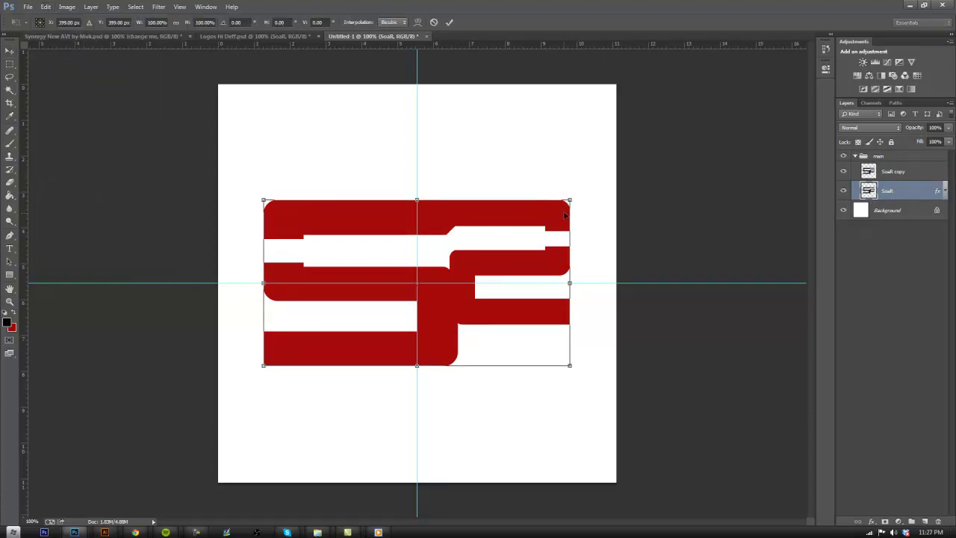
left_click_drag(570, 200, 514, 220)
left_click_drag(476, 252, 496, 239)
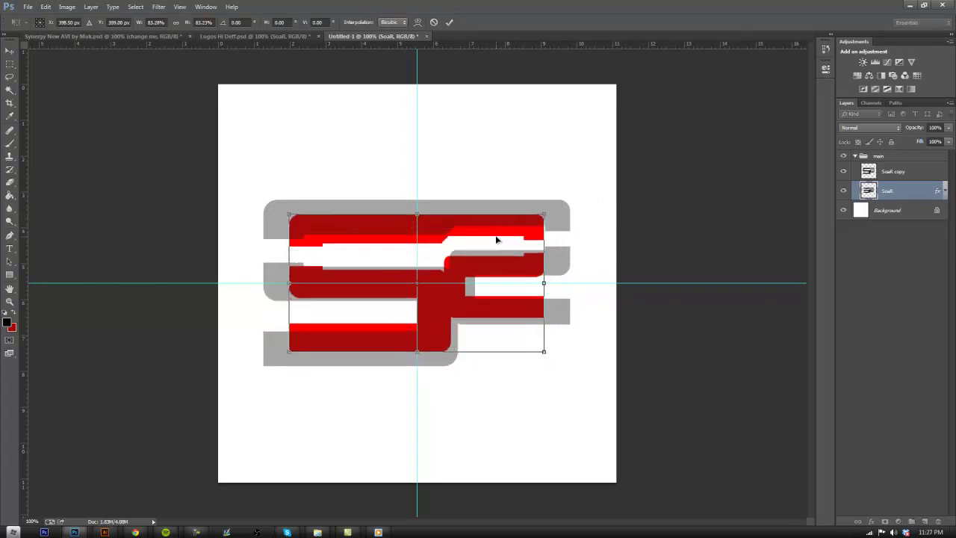
left_click_drag(542, 215, 528, 222)
left_click_drag(498, 253, 507, 249)
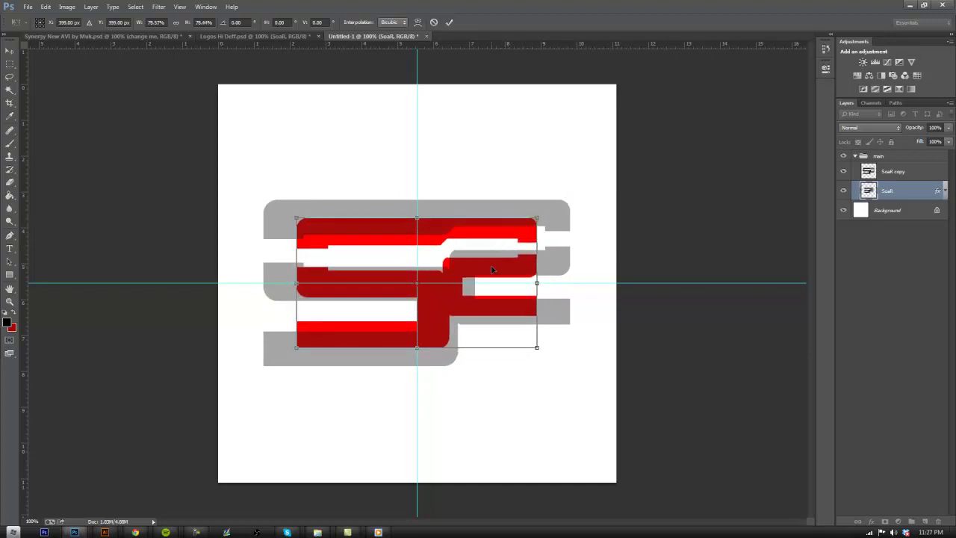
left_click(449, 24)
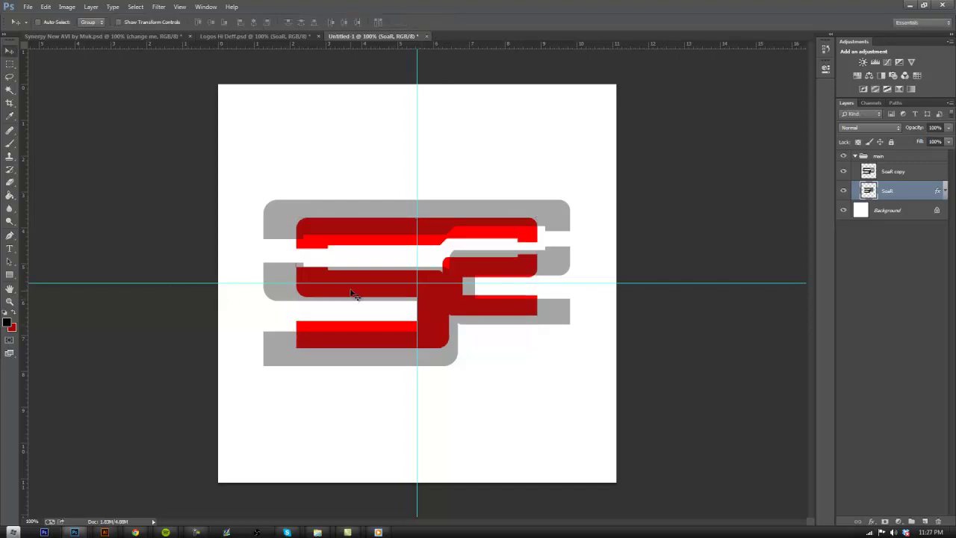
Start another free transform on the red logo and commit it unchanged
left_click(45, 7)
left_click(75, 184)
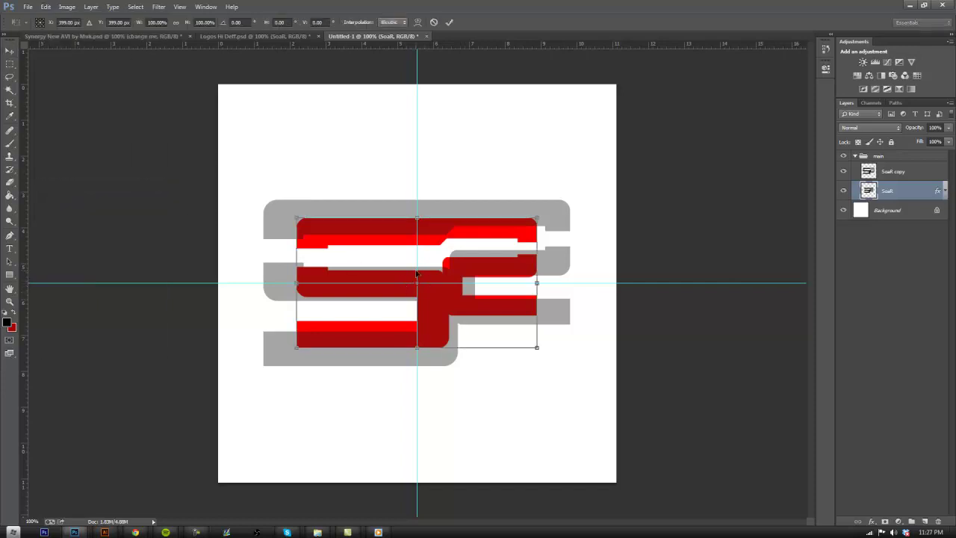
left_click(449, 23)
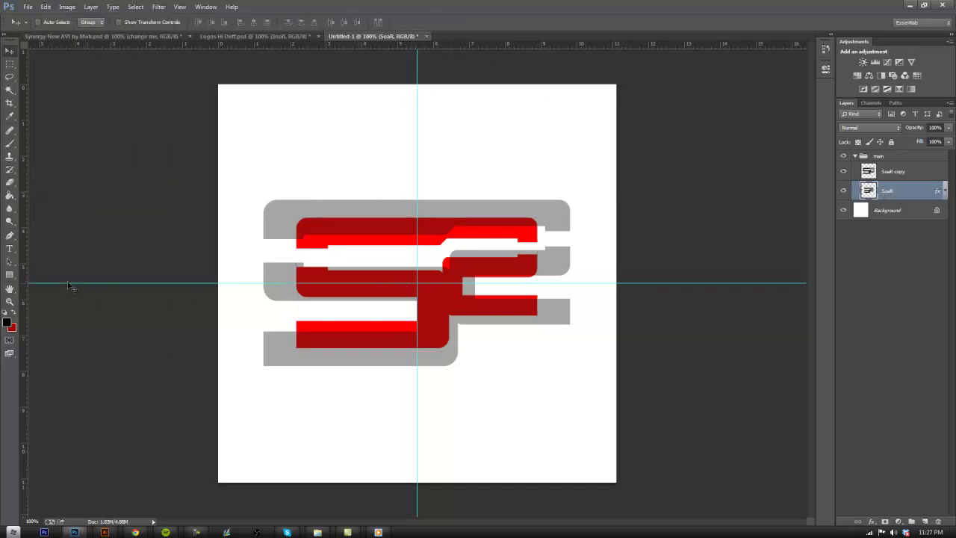
Select the Pen tool and set a bright red foreground colour
left_click(9, 235)
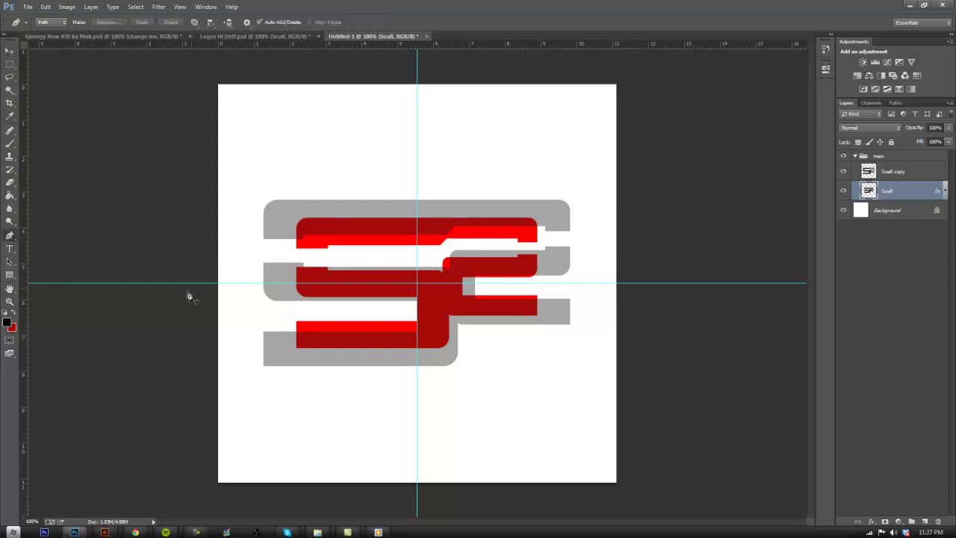
left_click(13, 313)
left_click(8, 324)
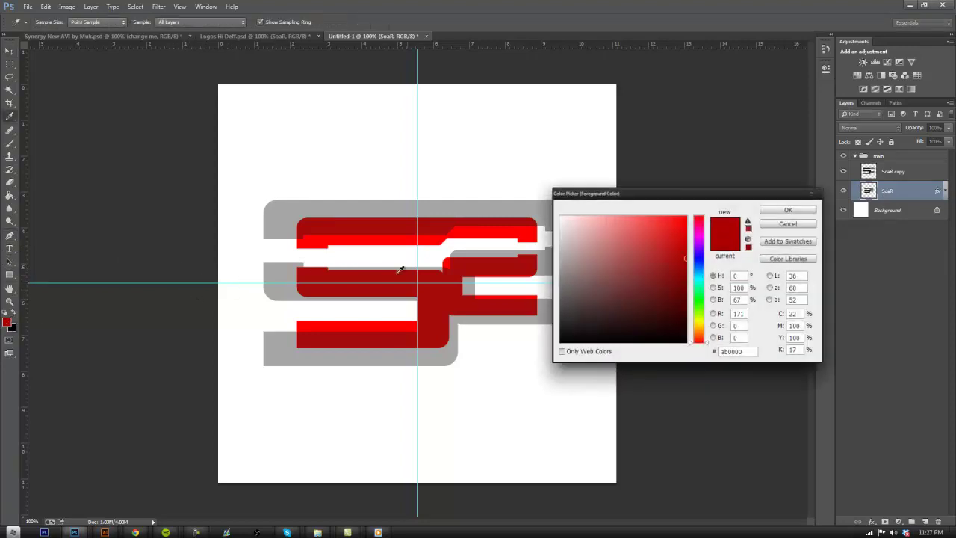
left_click(476, 288)
key("Return")
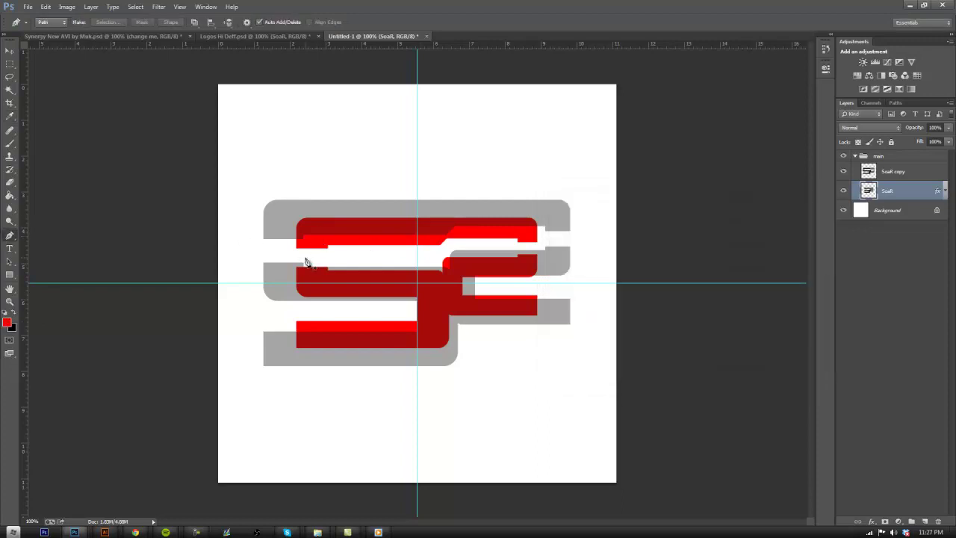
Draw closed wedge paths at the upper-left and lower bar ends
scroll(274, 246, "up", 2)
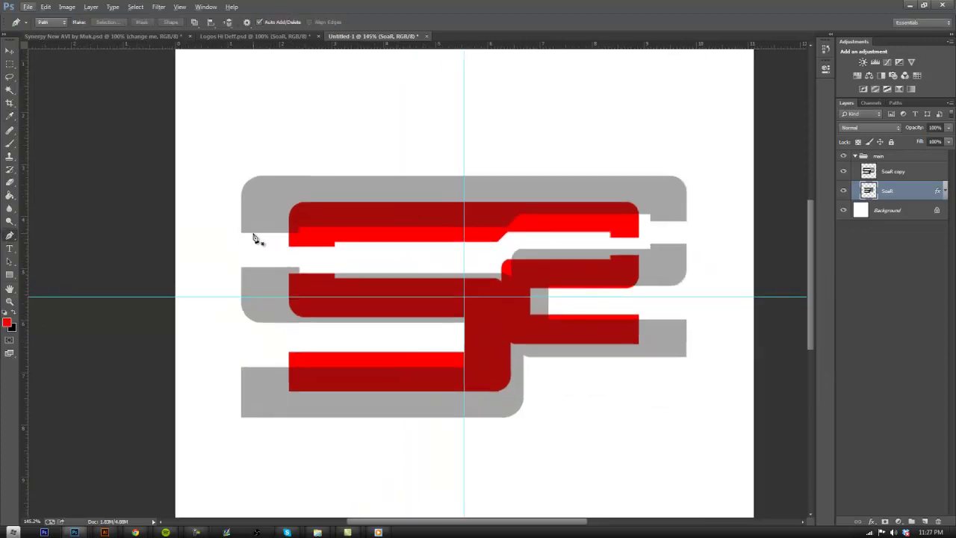
scroll(256, 236, "up", 3)
scroll(273, 254, "up", 1)
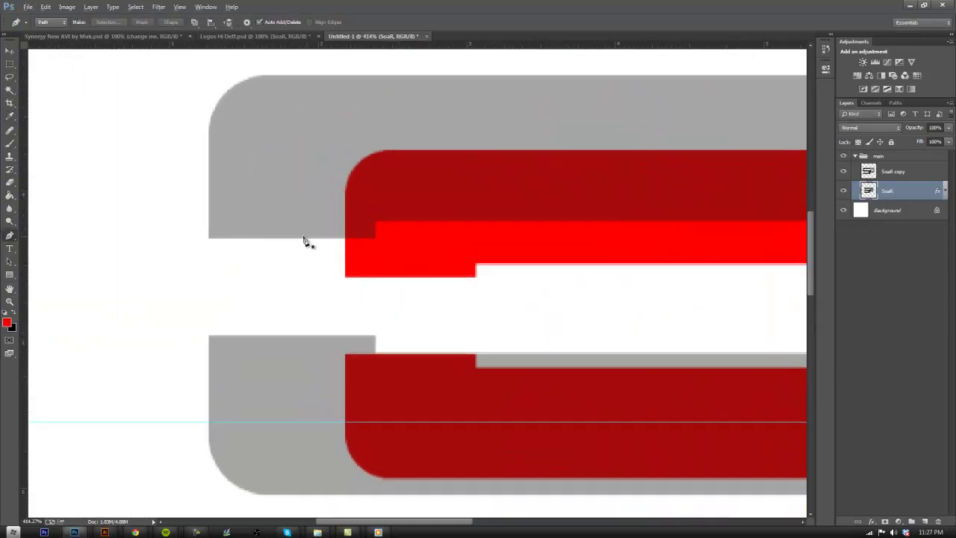
left_click(209, 238)
left_click(345, 278)
left_click_drag(425, 201, 467, 219)
left_click(210, 239)
scroll(363, 316, "down", 1)
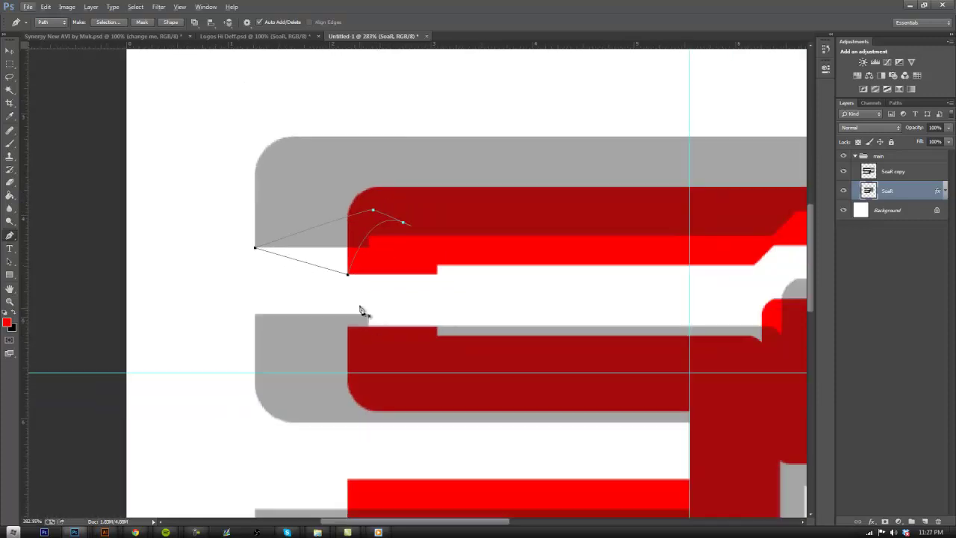
scroll(344, 325, "up", 2)
scroll(329, 334, "up", 1)
left_click(377, 319)
left_click_drag(503, 342, 298, 346)
left_click(378, 320)
Outline the middle bar's corner and close a wedge path at the bottom bar end
scroll(385, 344, "down", 10)
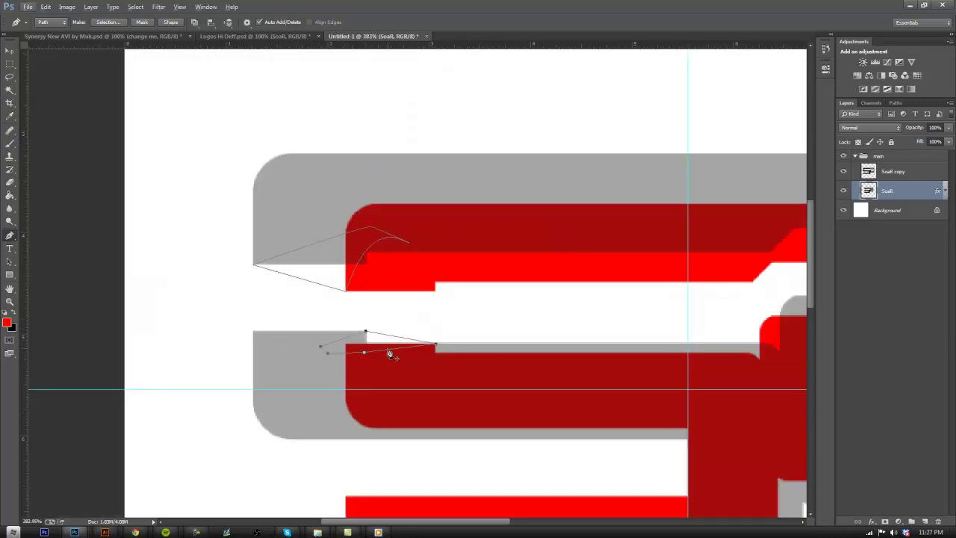
scroll(743, 352, "up", 8)
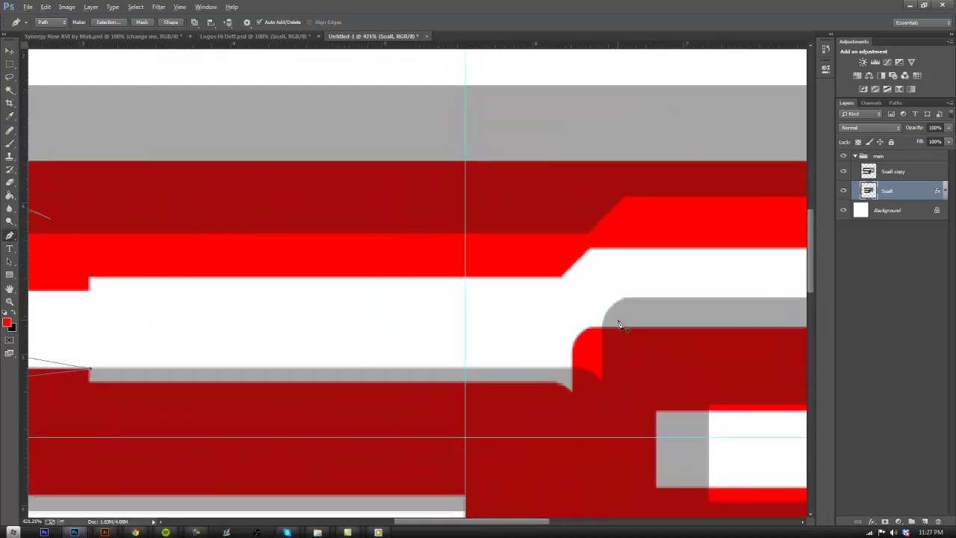
scroll(619, 324, "up", 5)
left_click(613, 300)
left_click_drag(555, 366, 614, 308)
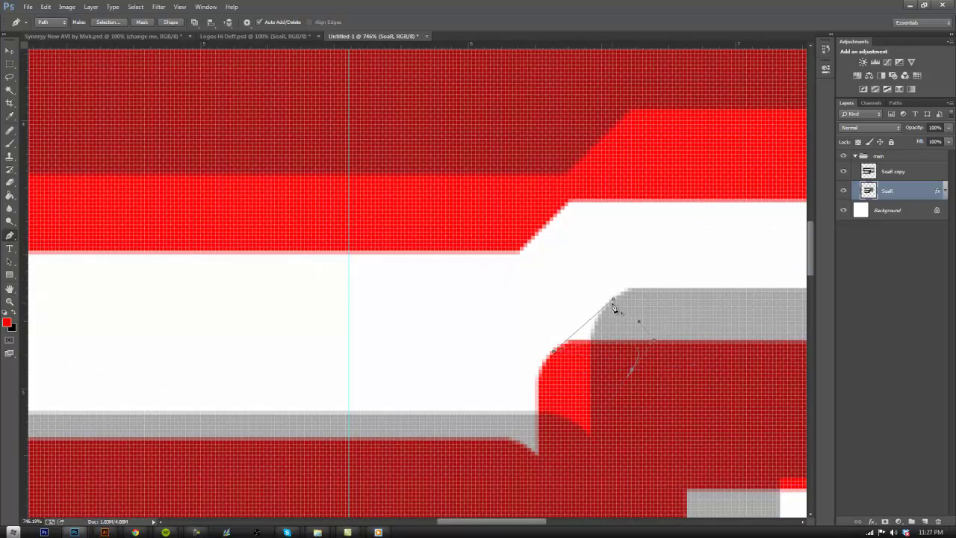
scroll(527, 353, "down", 2)
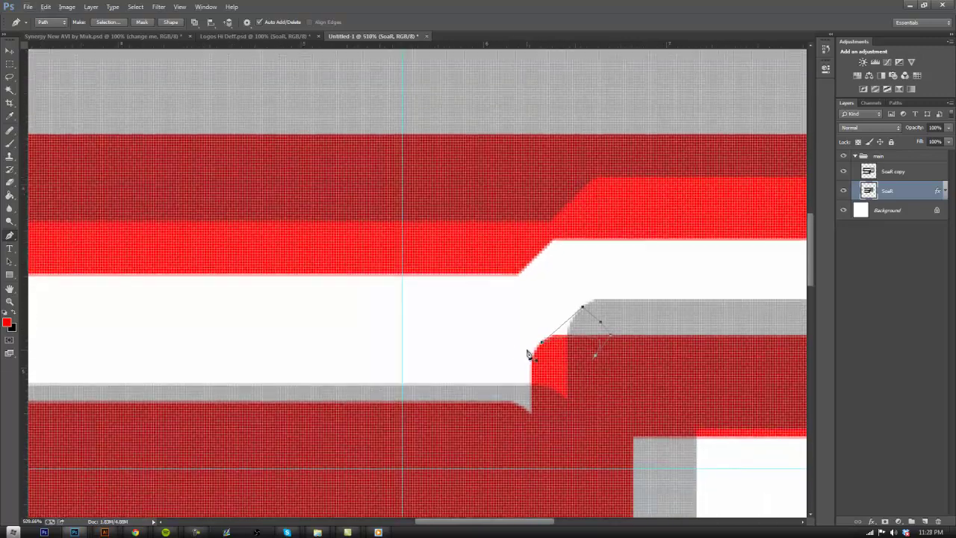
scroll(692, 374, "down", 6)
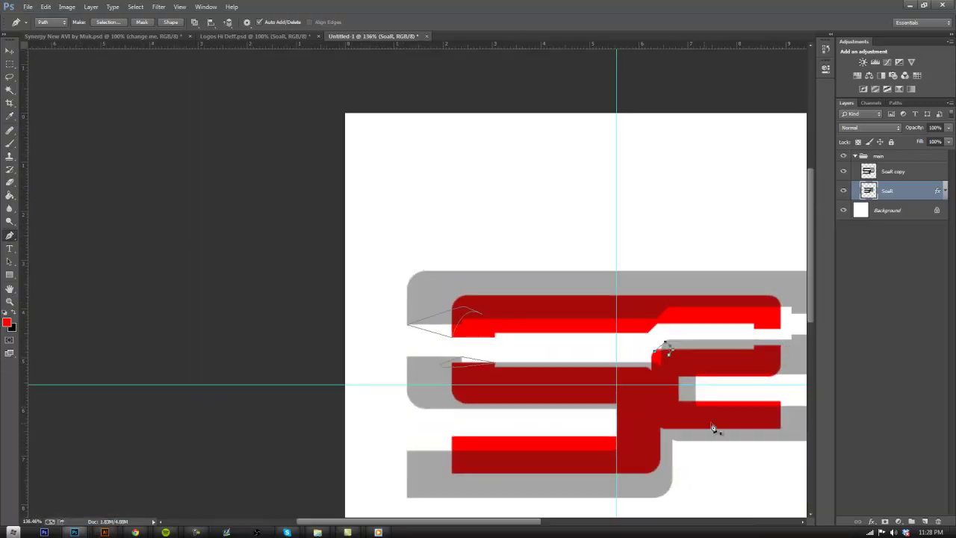
scroll(431, 479, "up", 5)
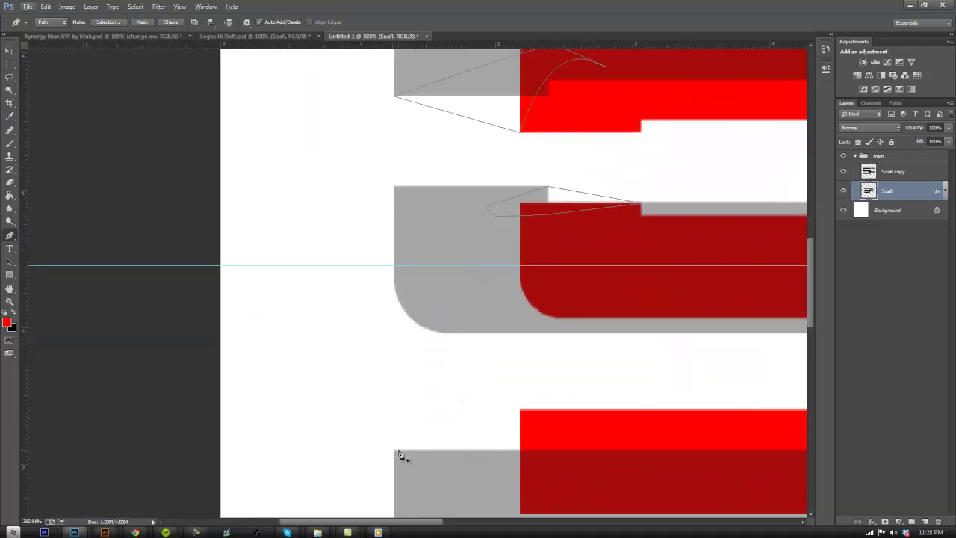
scroll(400, 455, "up", 1)
left_click(395, 452)
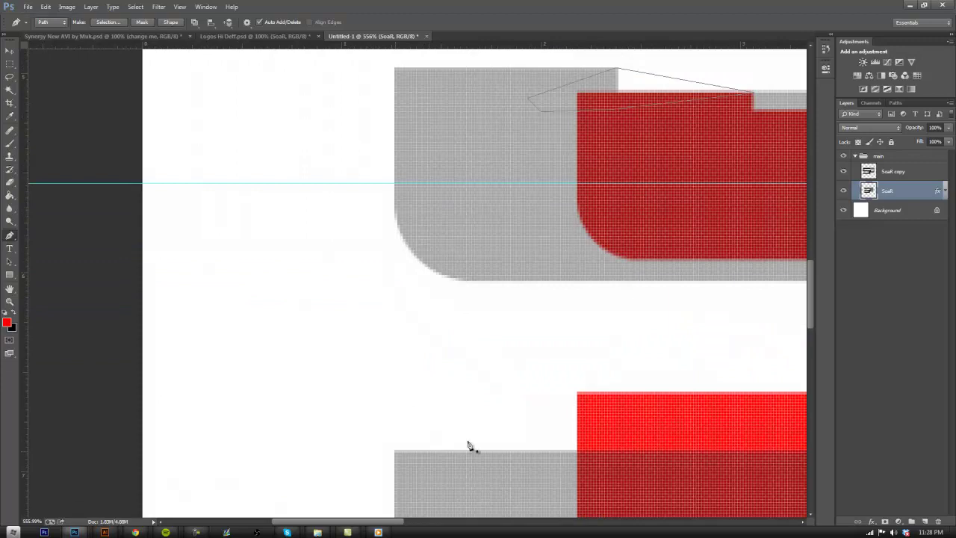
left_click(579, 393)
scroll(377, 453, "down", 2)
scroll(366, 453, "down", 5)
scroll(598, 320, "up", 5)
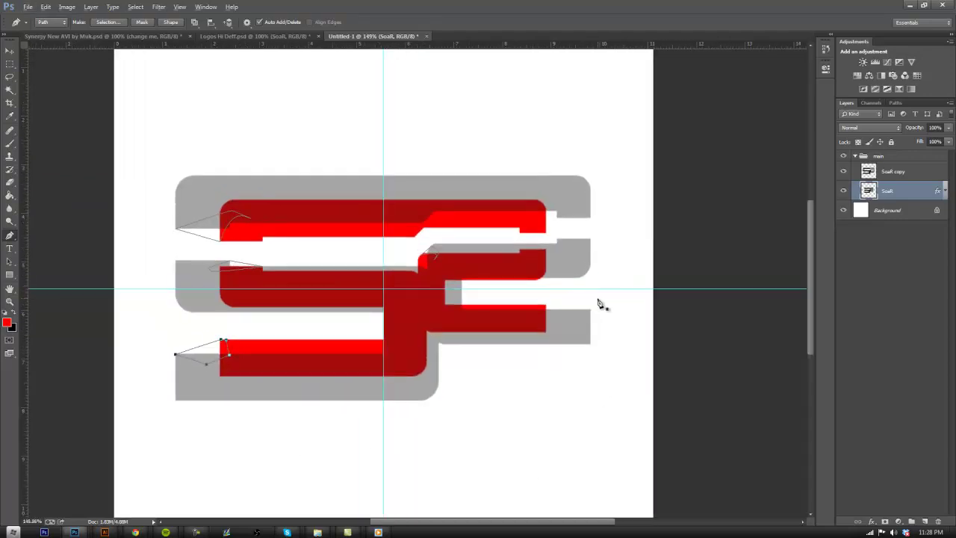
scroll(579, 317, "up", 2)
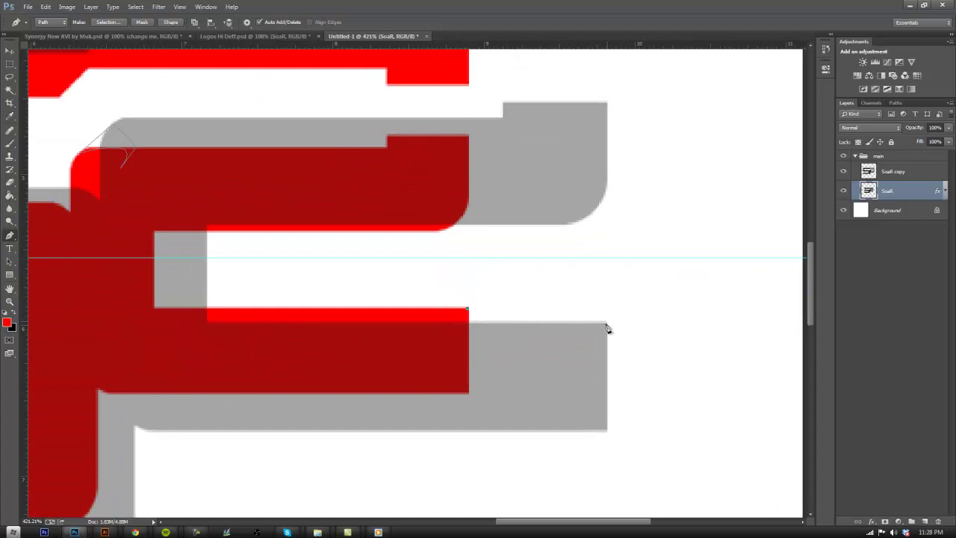
left_click_drag(607, 321, 543, 364)
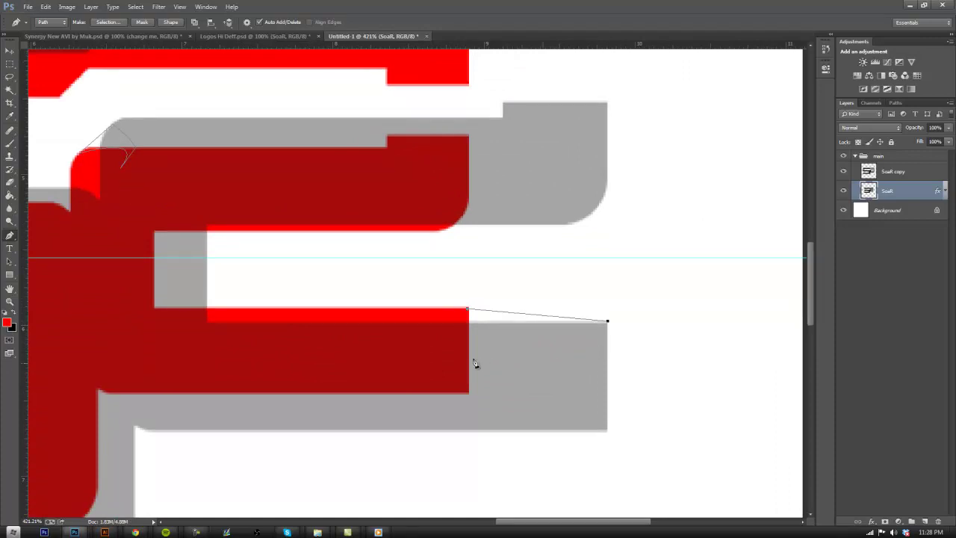
left_click(466, 317)
Draw wedge paths at the top-right and middle-right bar ends
scroll(474, 321, "up", 3)
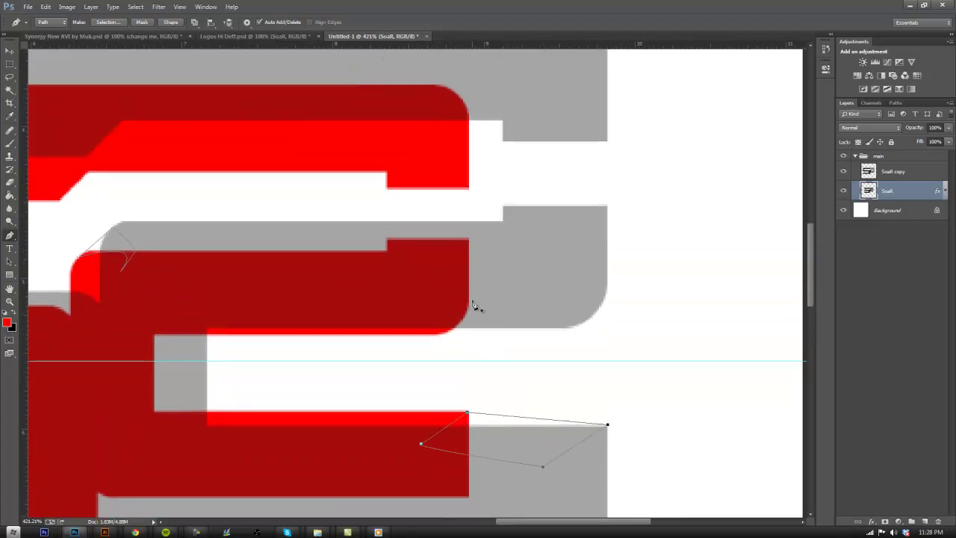
left_click(469, 188)
scroll(608, 146, "up", 1)
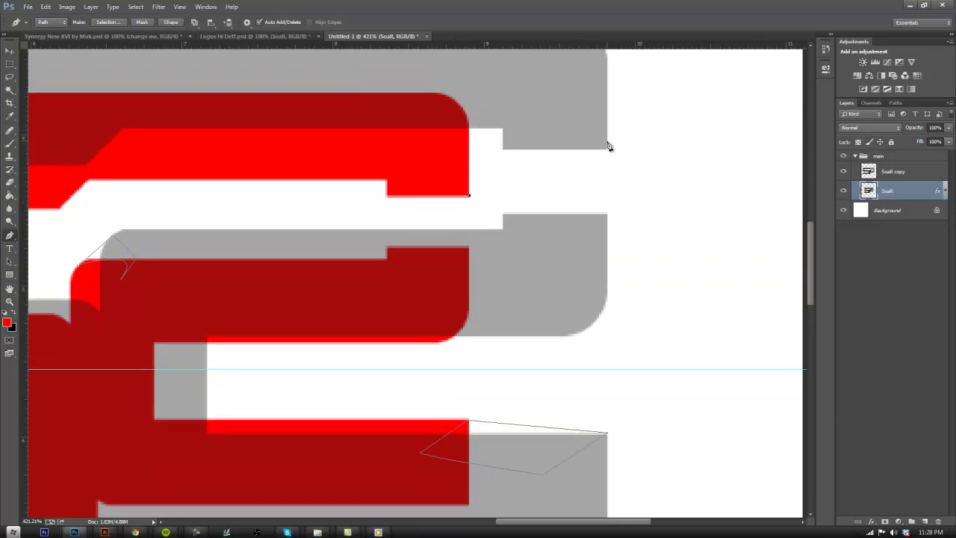
left_click(607, 150)
left_click_drag(451, 93, 419, 142)
scroll(466, 263, "up", 1)
scroll(489, 241, "up", 1)
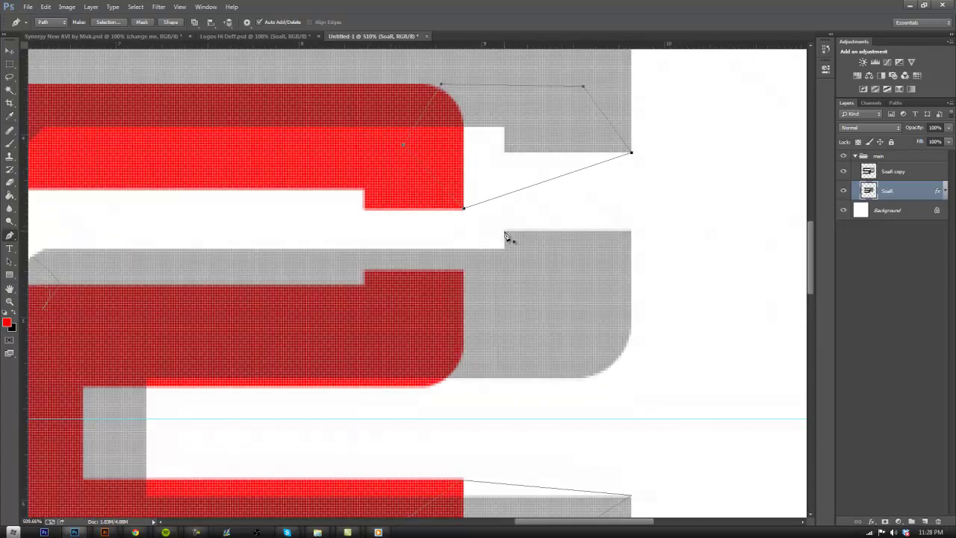
key("Escape")
left_click(366, 272)
left_click(515, 287)
left_click(527, 256)
left_click(505, 232)
scroll(635, 194, "down", 3)
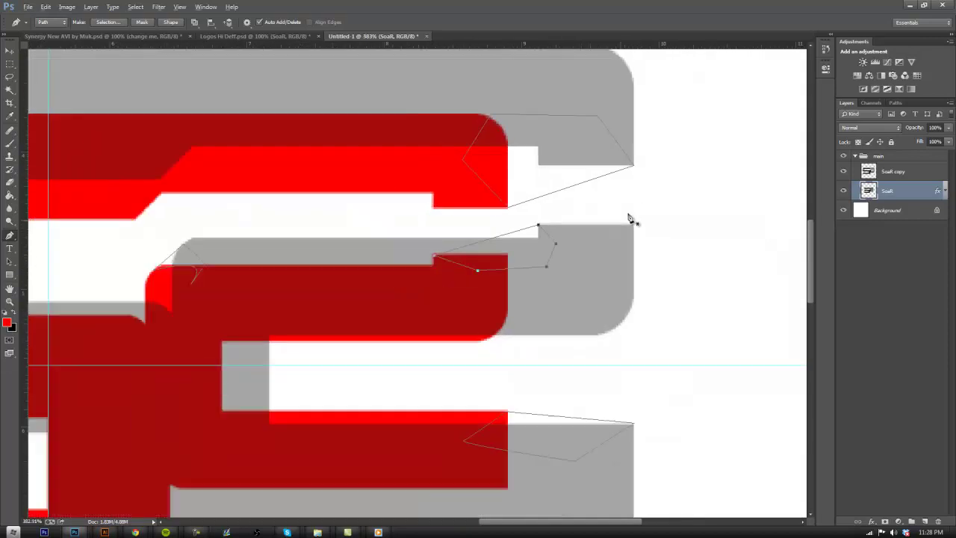
scroll(359, 324, "down", 1)
scroll(252, 325, "down", 2)
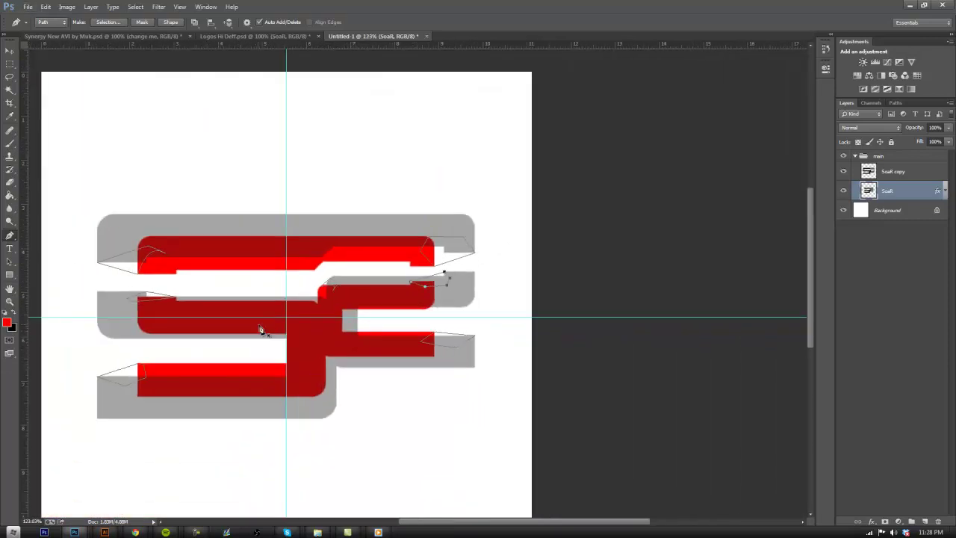
scroll(306, 363, "up", 1)
scroll(261, 376, "down", 1)
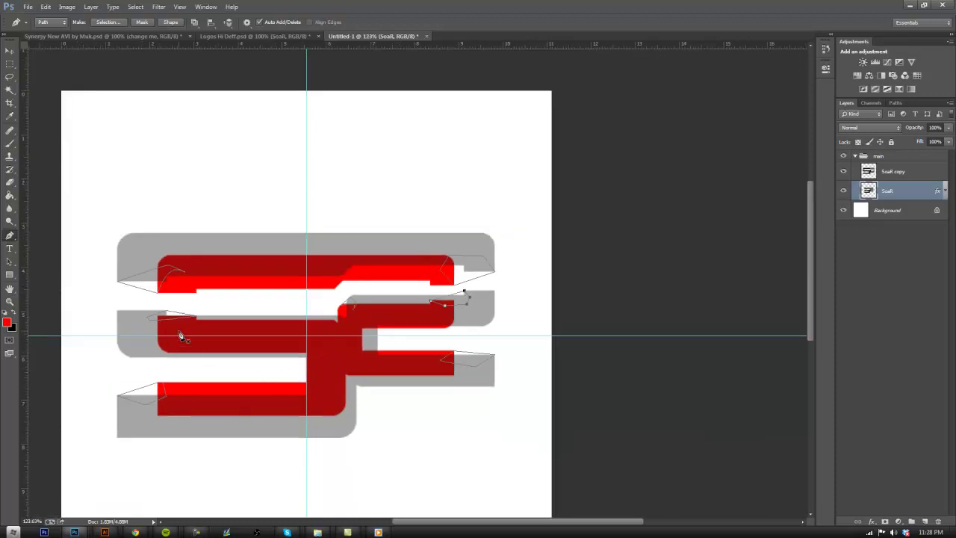
scroll(179, 338, "up", 1)
scroll(478, 288, "up", 4)
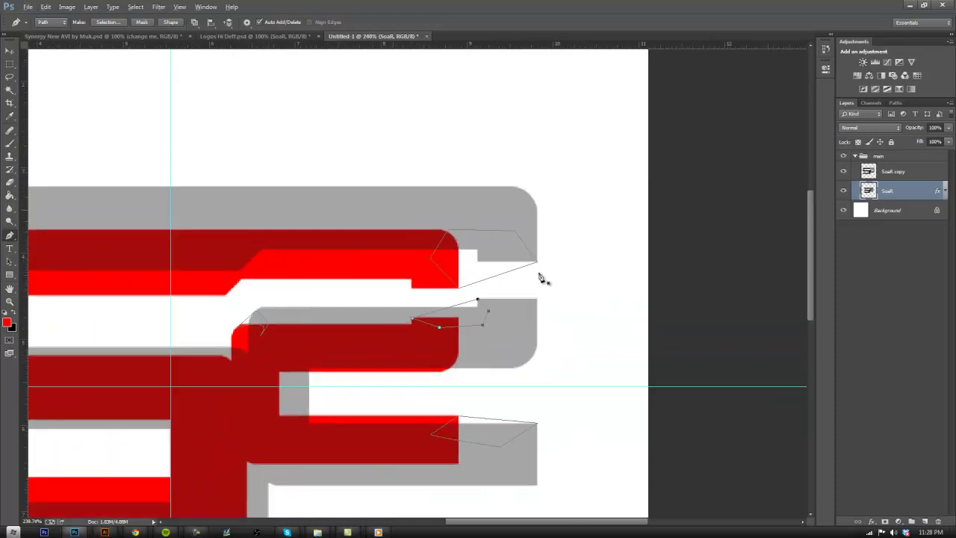
scroll(416, 299, "down", 1)
scroll(229, 324, "down", 1)
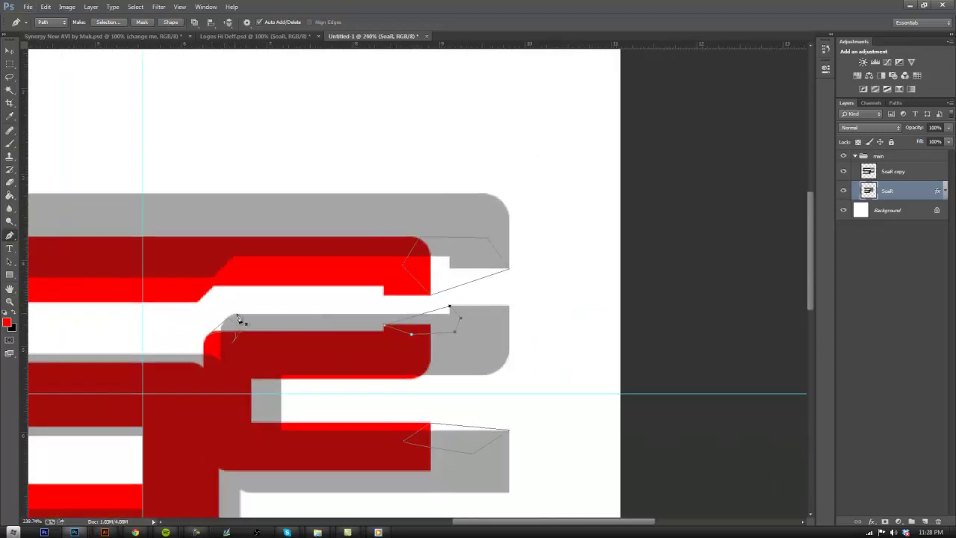
scroll(394, 325, "down", 2)
scroll(266, 321, "down", 1)
scroll(266, 320, "up", 1)
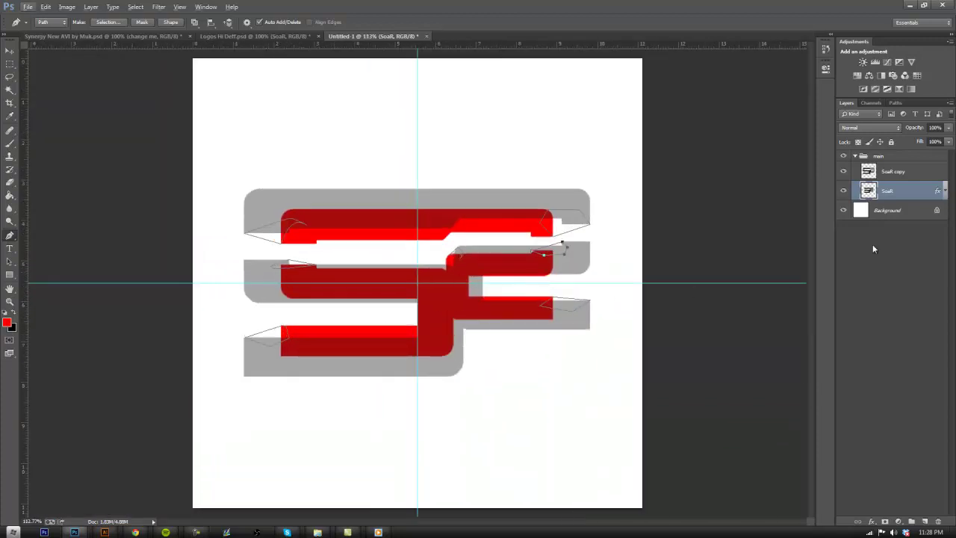
On a new Layer 1, fill the wedge paths with 50% Gray, then merge it down into SoaR
left_click(925, 521)
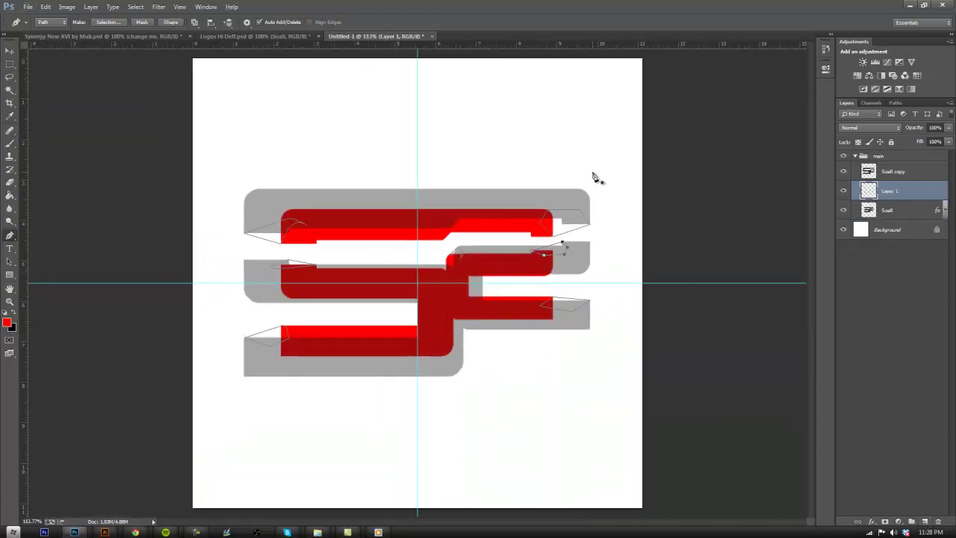
right_click(565, 224)
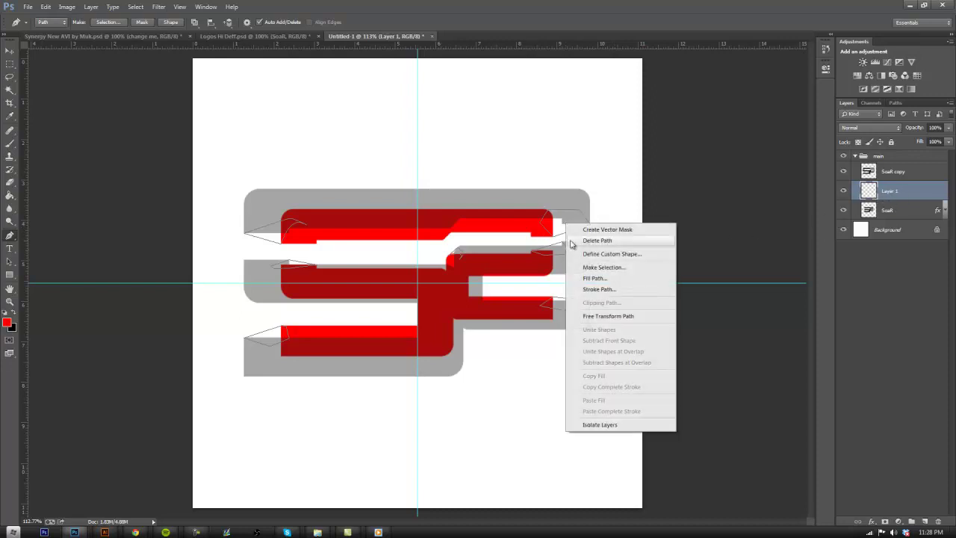
left_click(595, 278)
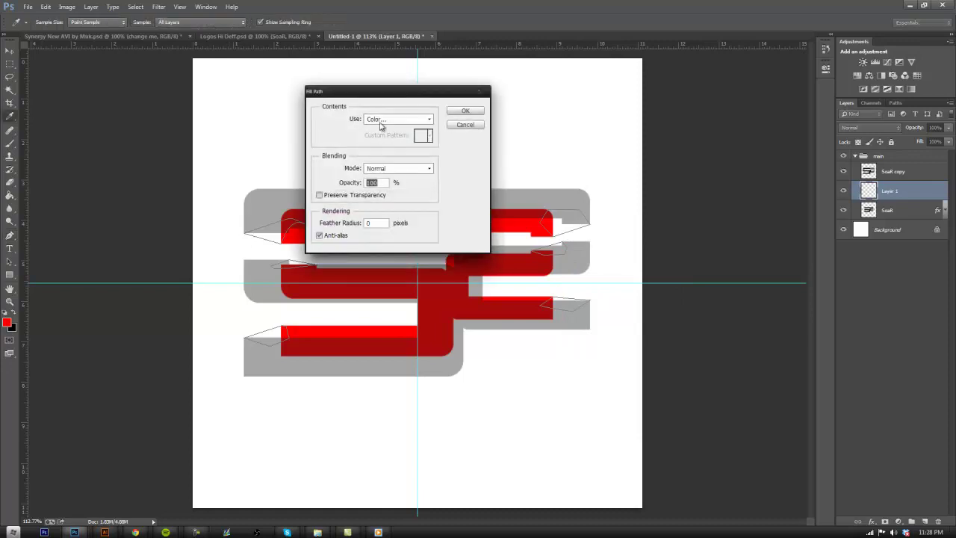
left_click(382, 121)
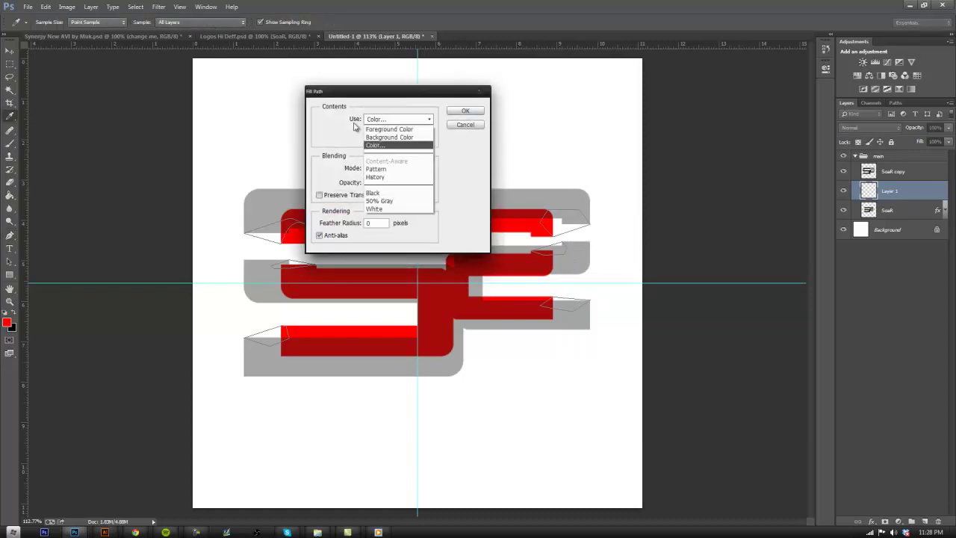
left_click(383, 202)
left_click(466, 110)
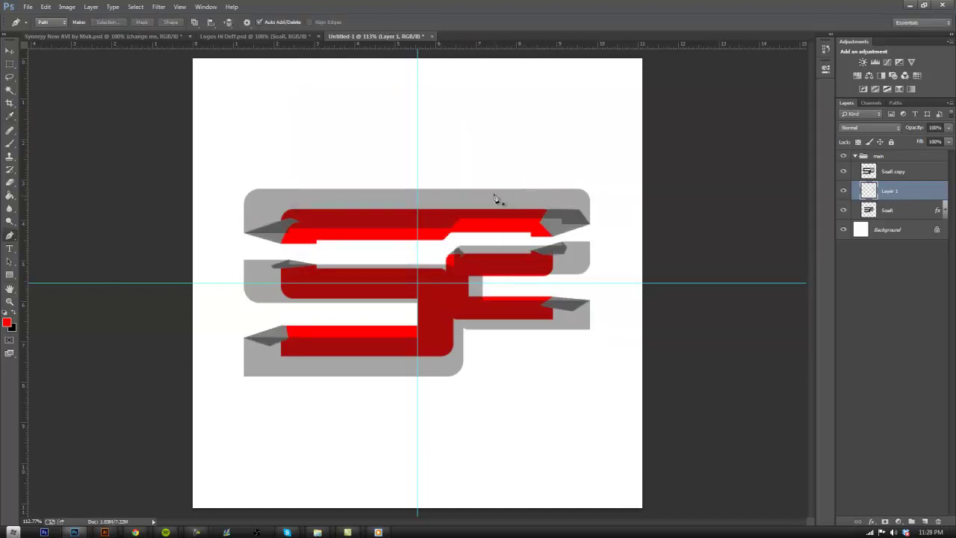
right_click(900, 192)
left_click(850, 408)
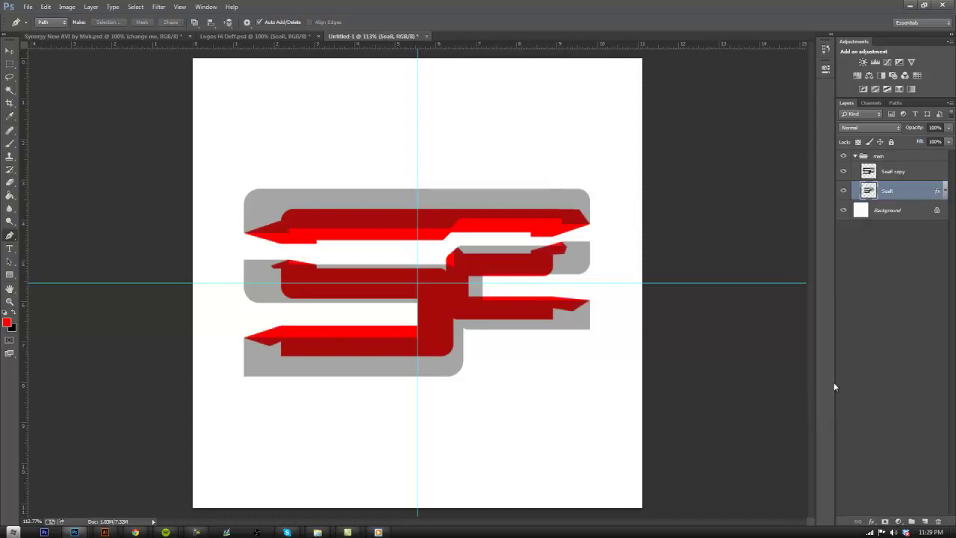
Compare SoaR's visibility and try SoaR copy's opacity at 100%, settling at 45%
left_click(845, 192)
left_click(846, 192)
left_click(916, 173)
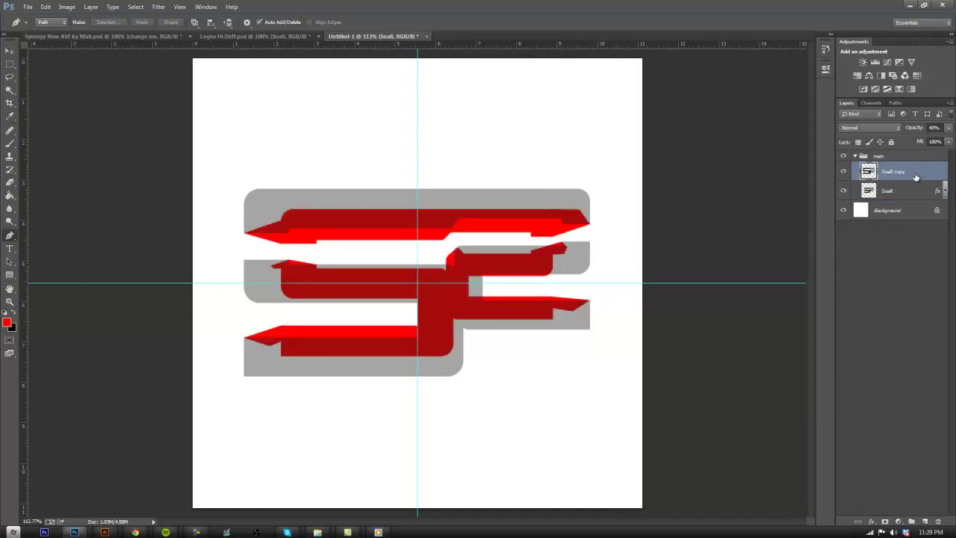
left_click(948, 129)
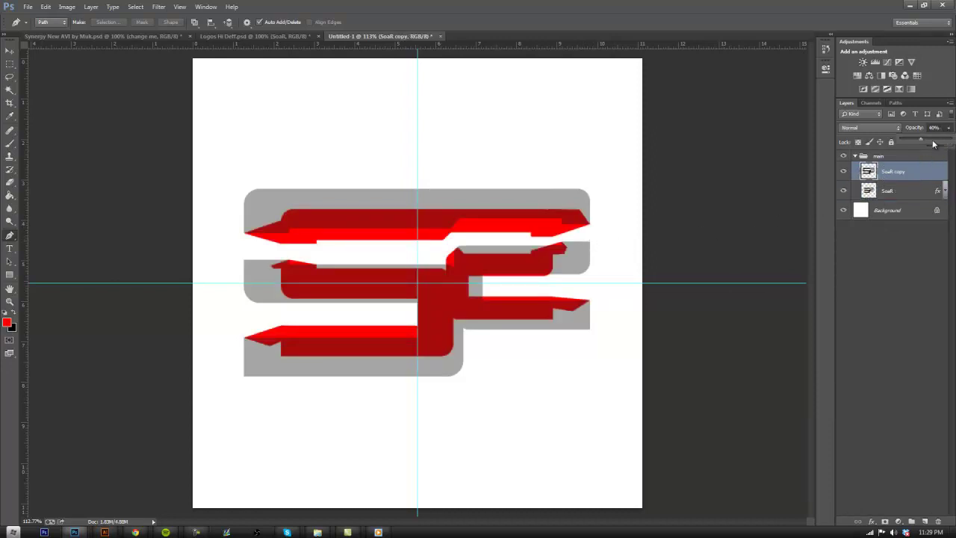
left_click_drag(934, 144, 950, 144)
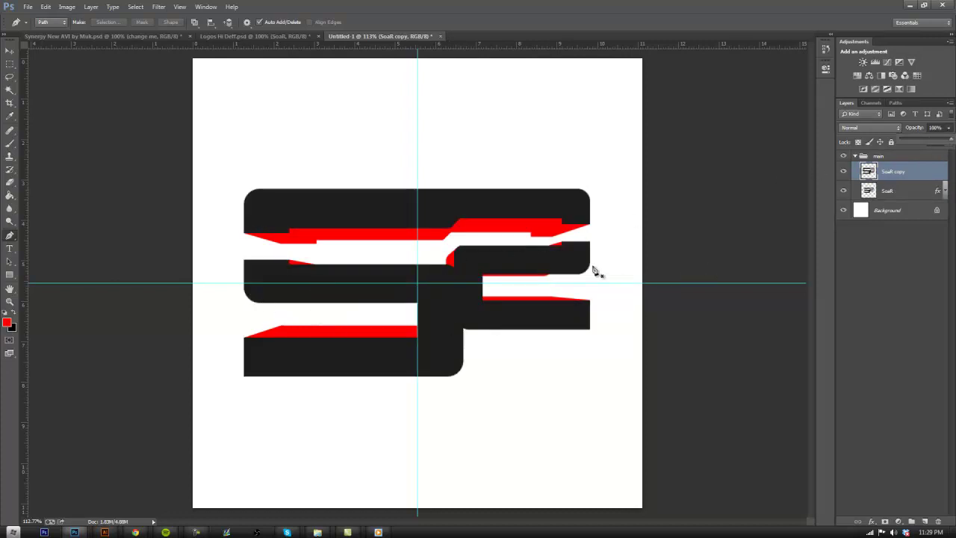
scroll(590, 275, "up", 3)
scroll(586, 279, "up", 1)
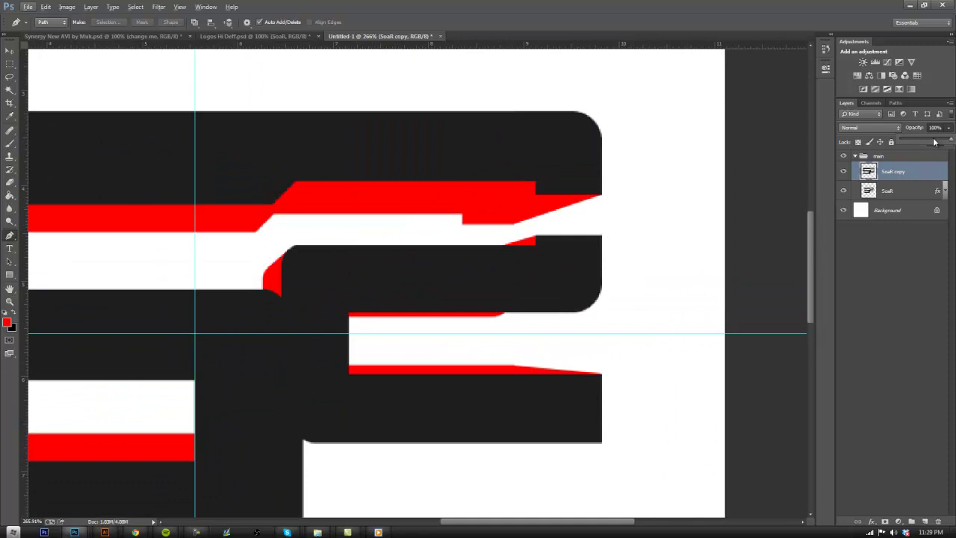
left_click_drag(934, 142, 919, 142)
scroll(500, 332, "up", 2)
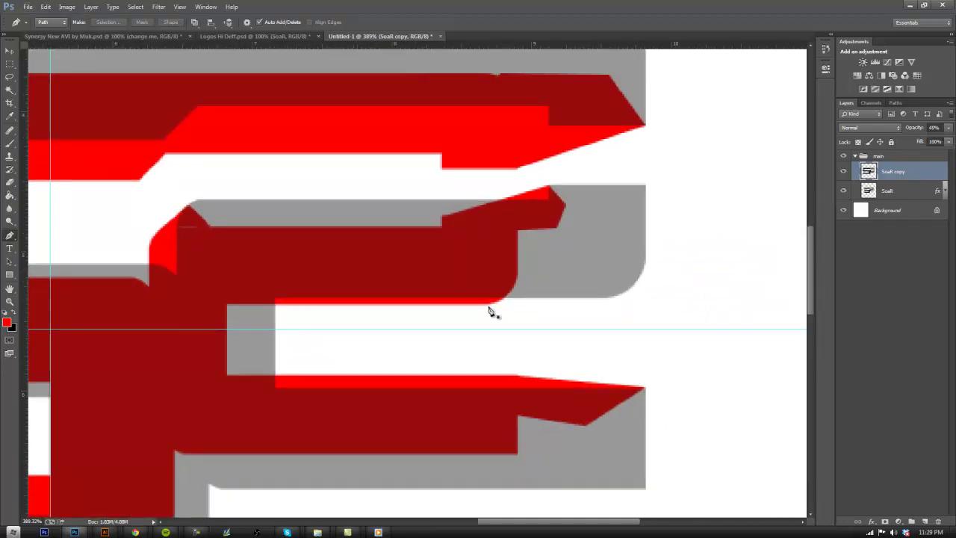
Pen-draw a sliver path under the grey bar and fill it dark red on SoaR
left_click(488, 305)
left_click(612, 298)
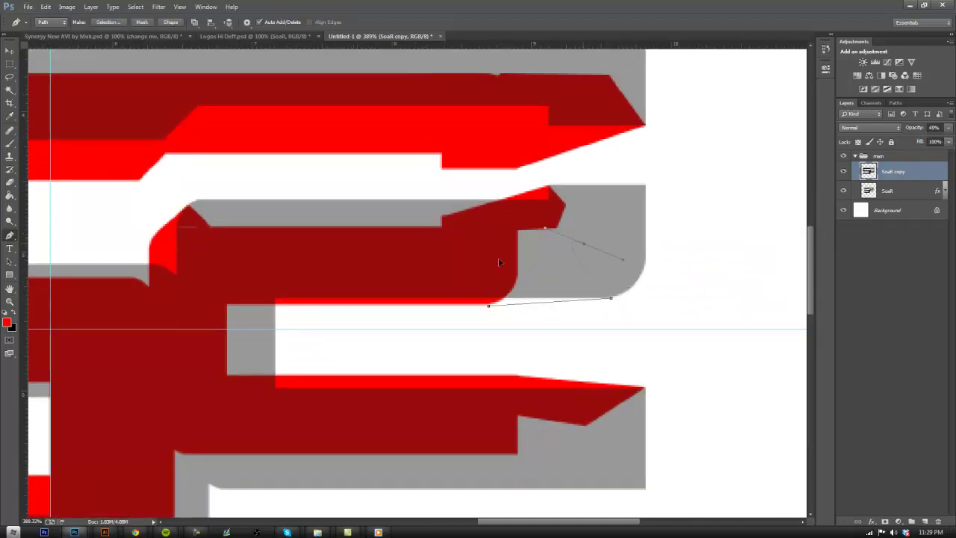
left_click(489, 306)
left_click(893, 191)
right_click(505, 290)
left_click(534, 345)
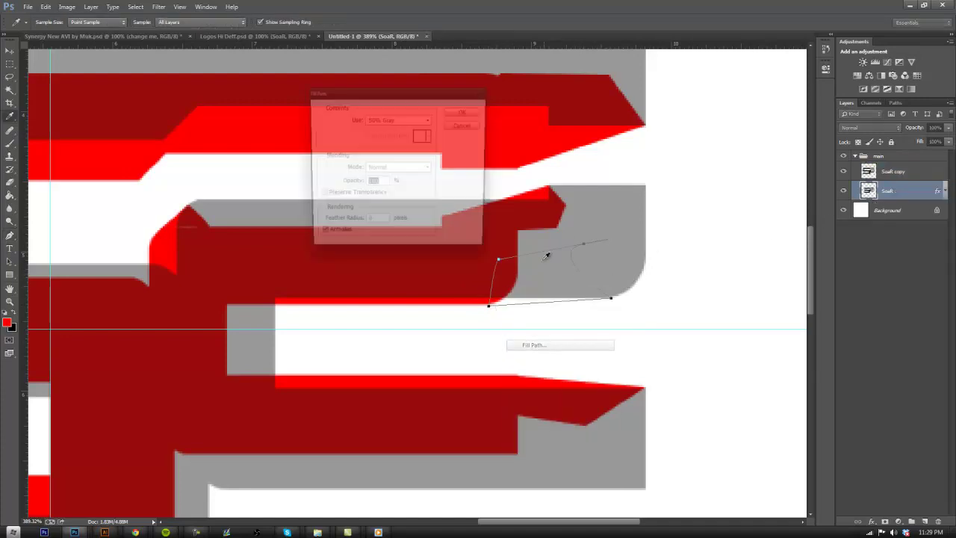
left_click(463, 113)
key("Escape")
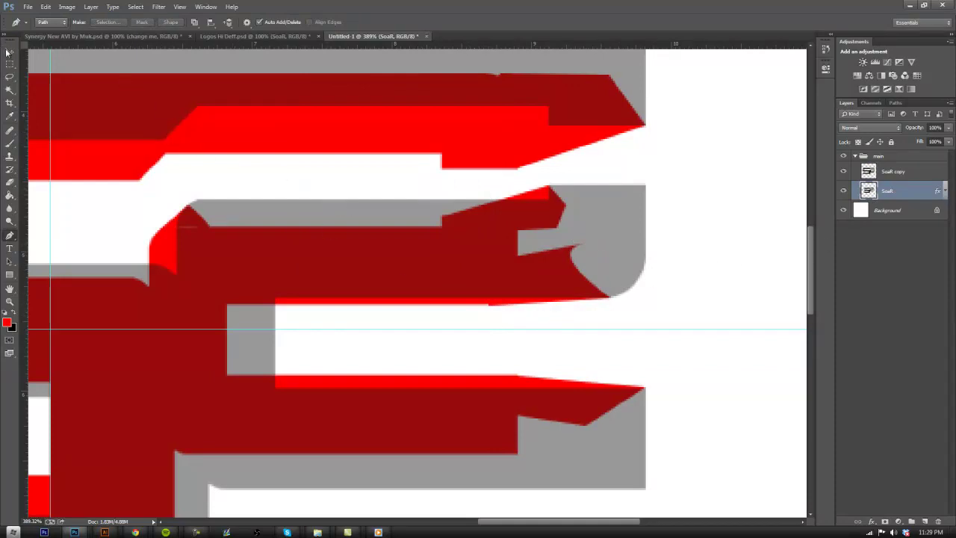
Step backward through history to remove the fill and return to the bare straight segment
left_click(46, 6)
left_click(63, 34)
left_click(46, 7)
left_click(63, 34)
left_click(45, 6)
left_click(64, 34)
left_click(46, 7)
left_click(64, 34)
left_click(46, 7)
left_click(64, 35)
left_click(46, 6)
left_click(56, 34)
left_click(45, 7)
left_click(54, 34)
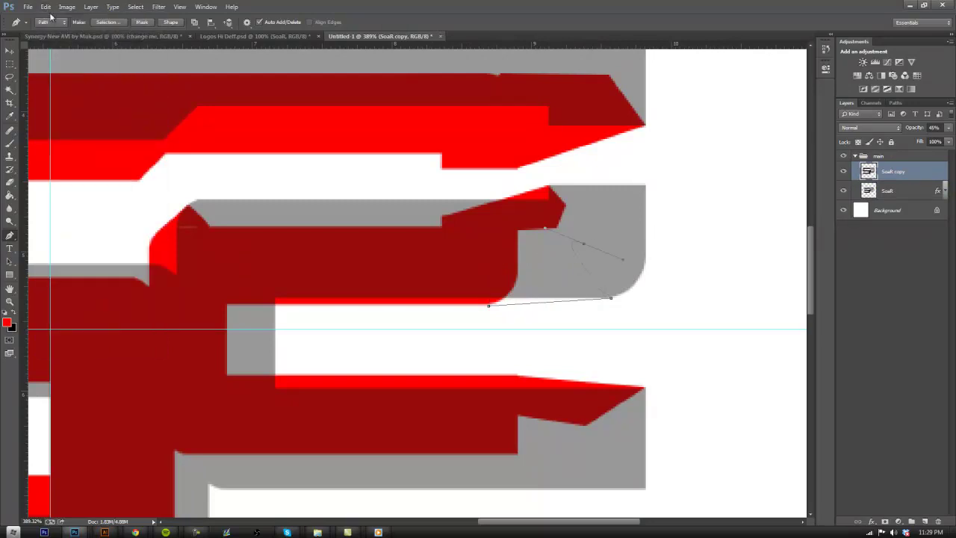
left_click(46, 7)
left_click(55, 34)
left_click(45, 7)
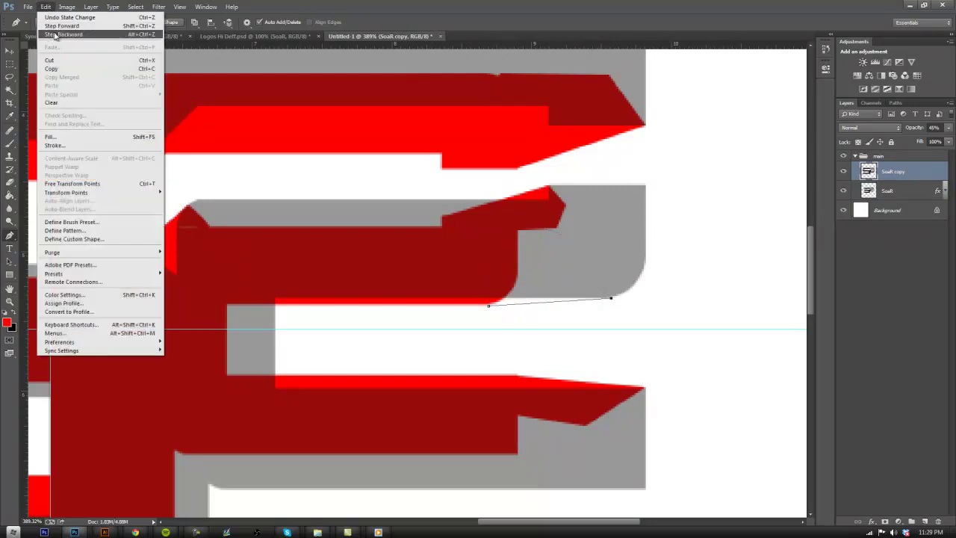
left_click(55, 34)
left_click(45, 7)
left_click(55, 35)
Redraw the path along the bar's edge and fill it on the SoaR layer
scroll(486, 303, "up", 2)
left_click(486, 308)
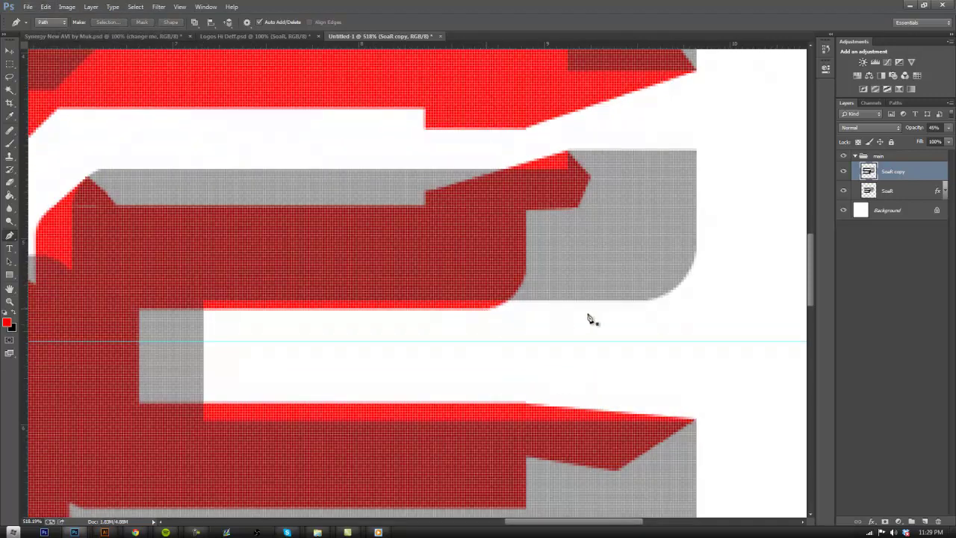
left_click(648, 302)
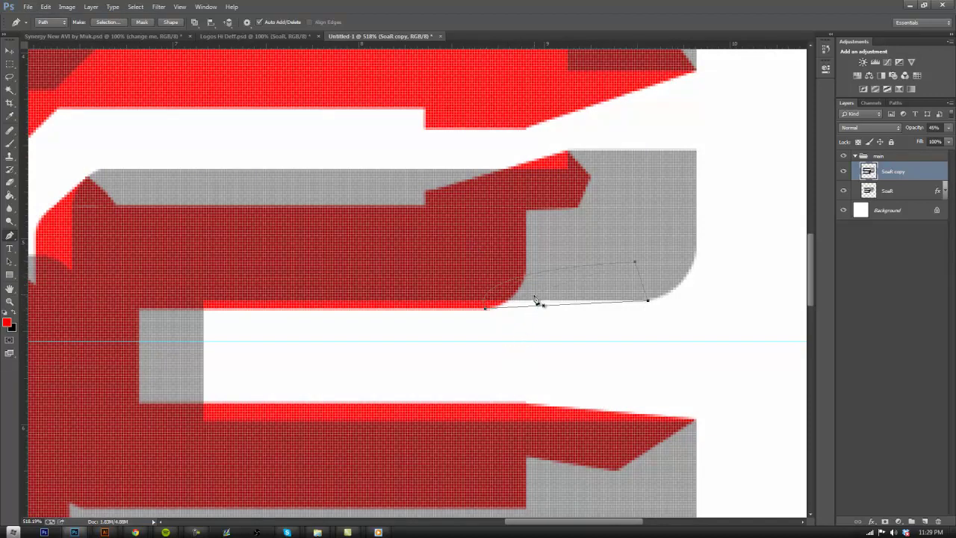
left_click(886, 205)
left_click(886, 191)
right_click(568, 282)
left_click(597, 338)
left_click(460, 113)
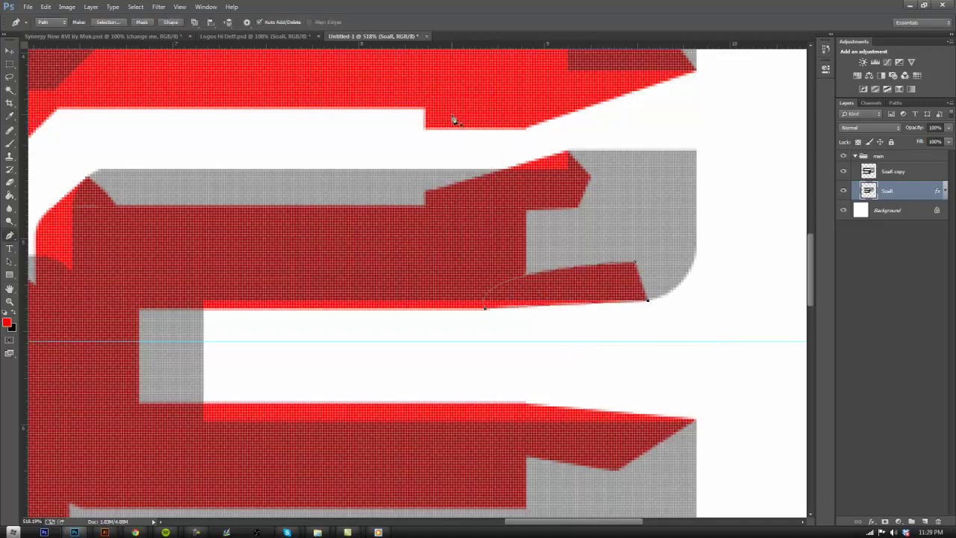
Set the SoaR copy layer's opacity to 100%
key("p")
scroll(523, 309, "down", 5)
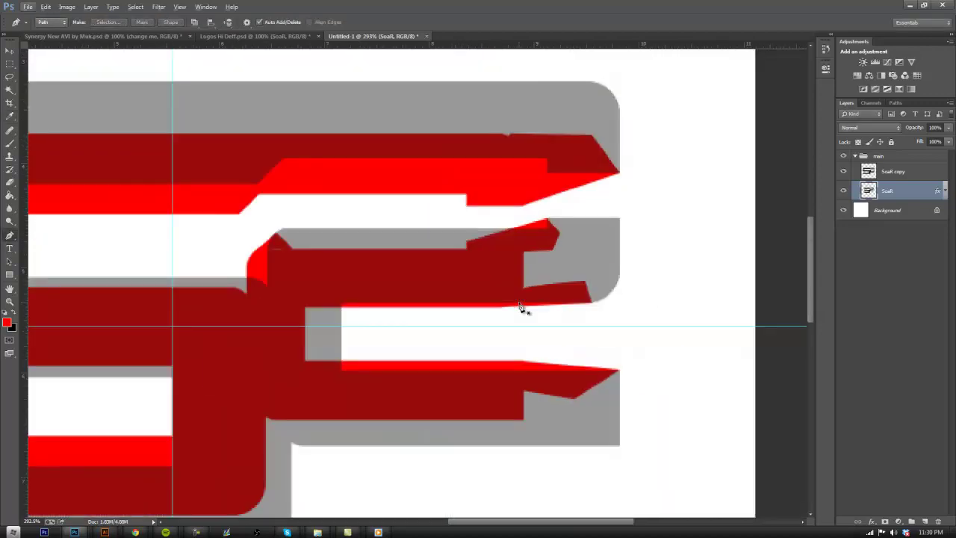
left_click(922, 172)
left_click(934, 128)
type("100")
key("Return")
scroll(566, 256, "down", 3)
Duplicate SoaR copy with Ctrl+J and give SoaR copy 2 a pure white (ffffff) Color Overlay
scroll(479, 315, "up", 1)
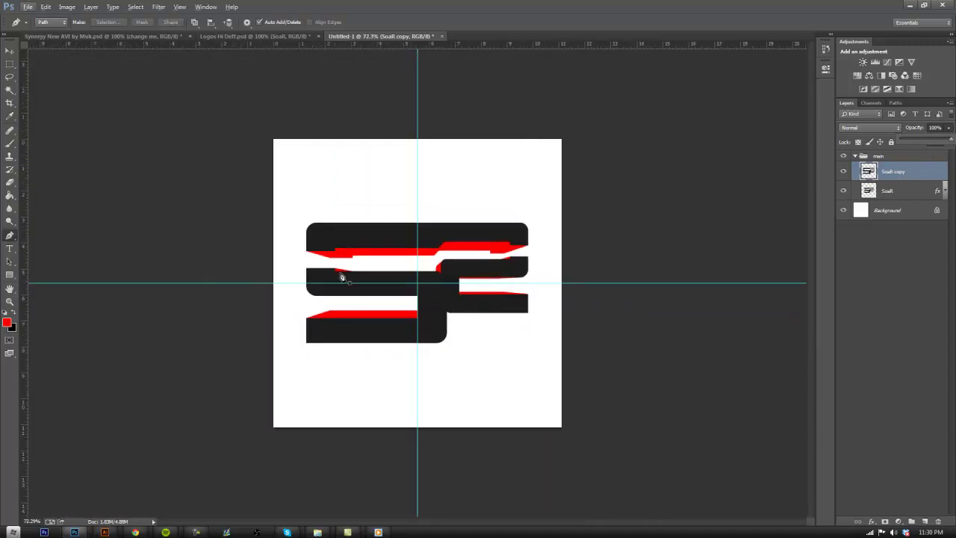
scroll(388, 276, "up", 5)
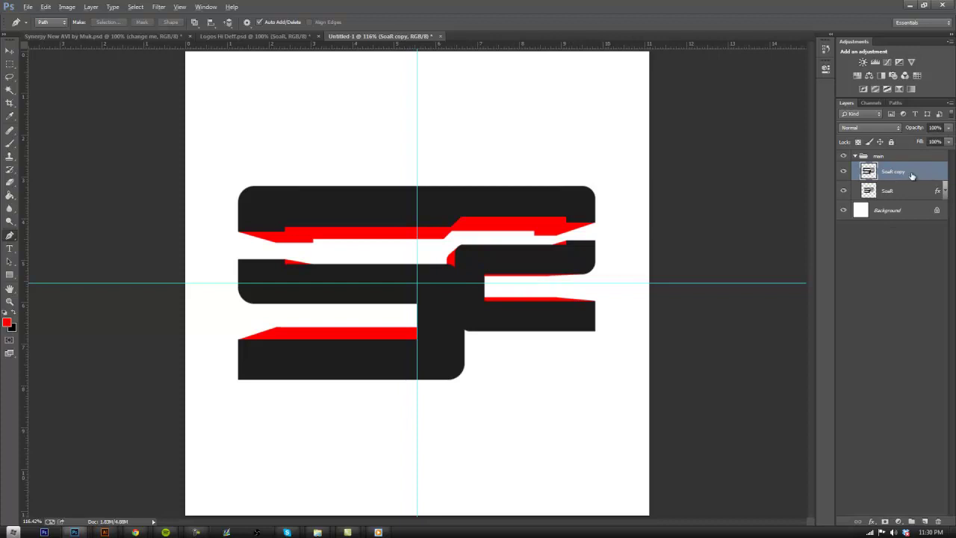
key("ctrl+j")
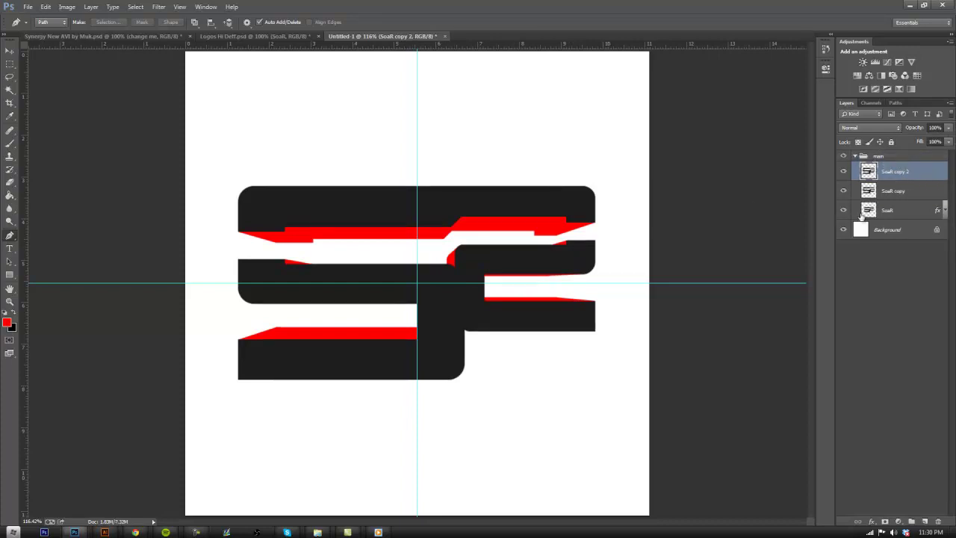
double_click(925, 177)
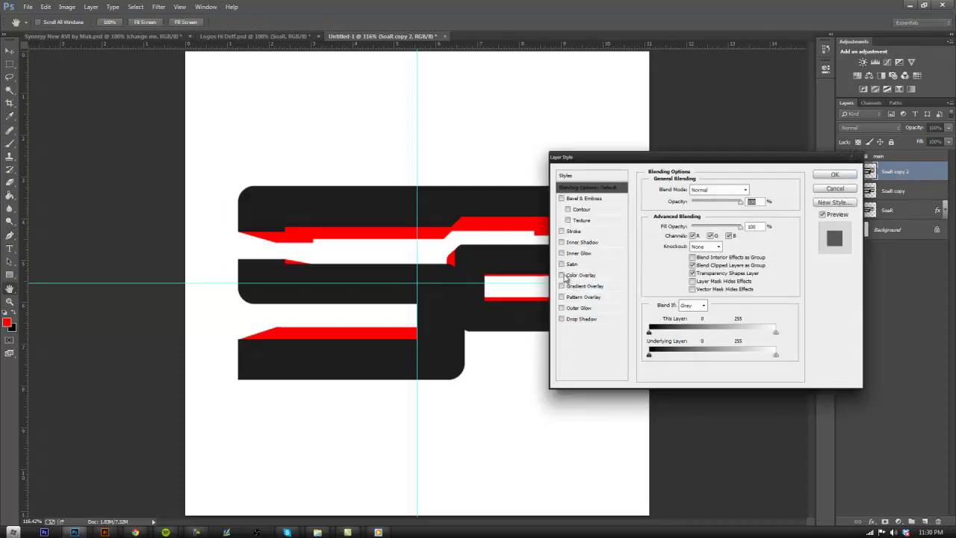
left_click(562, 275)
left_click(581, 275)
left_click(747, 190)
left_click(516, 185)
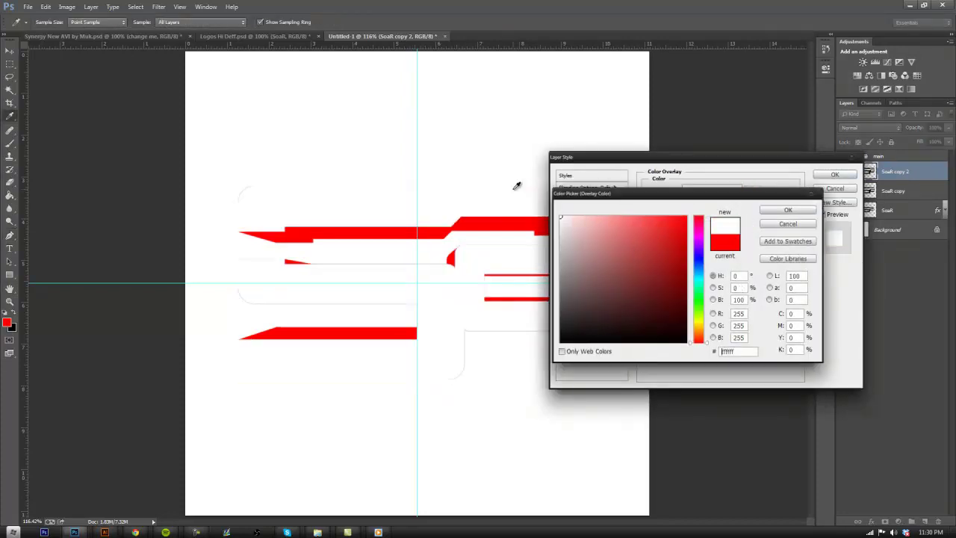
left_click(794, 212)
left_click(835, 175)
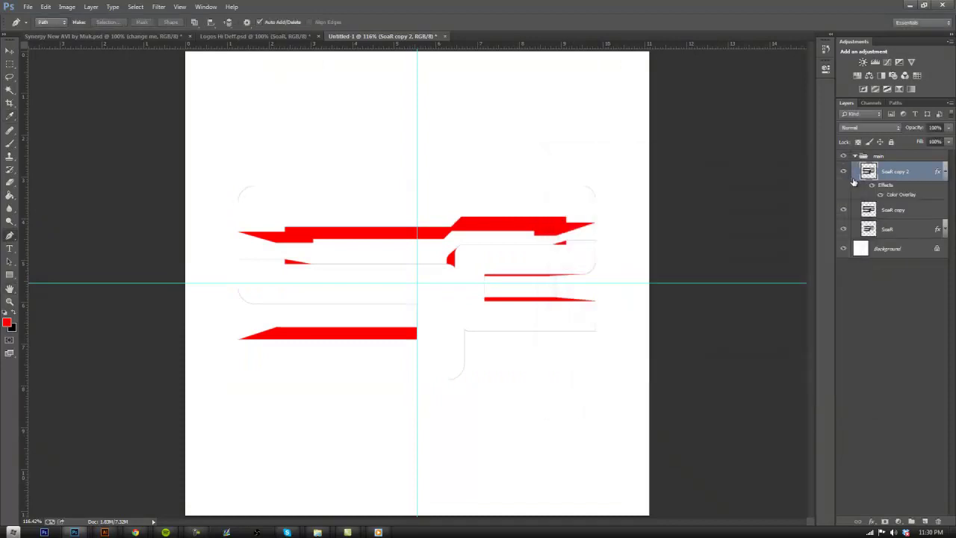
left_click(945, 175)
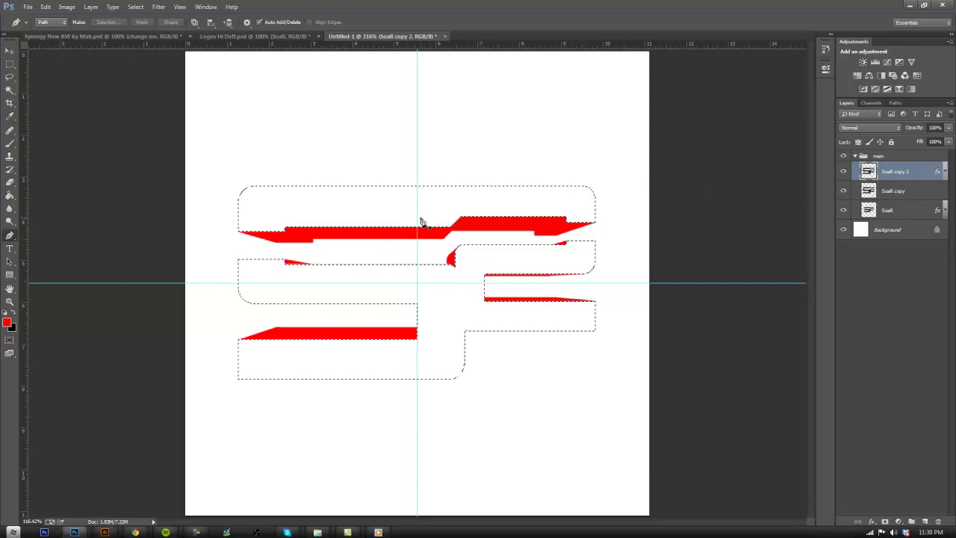
Contract the SoaR copy 2 selection, expand it by 2 px, and deselect, leaving a thin outline
left_click(135, 7)
mouse_move(157, 117)
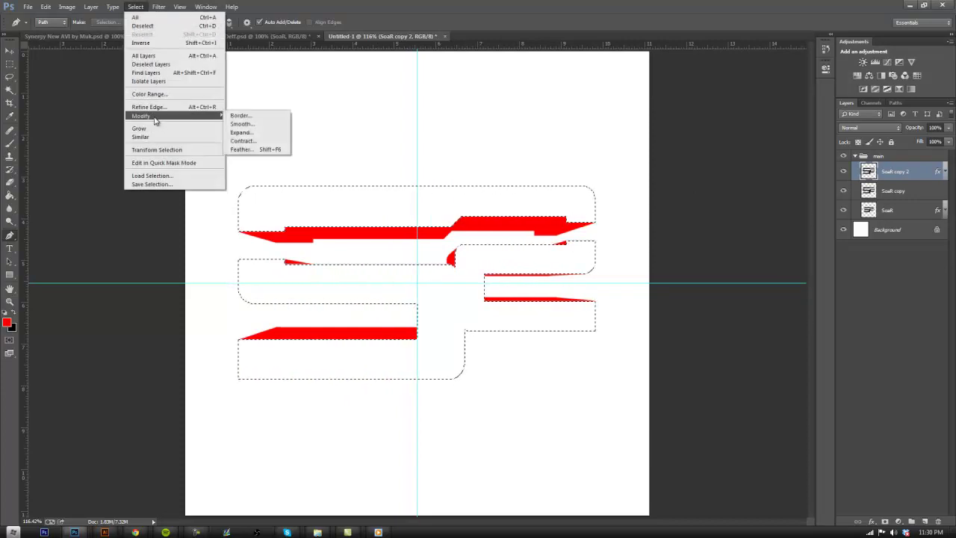
left_click(254, 140)
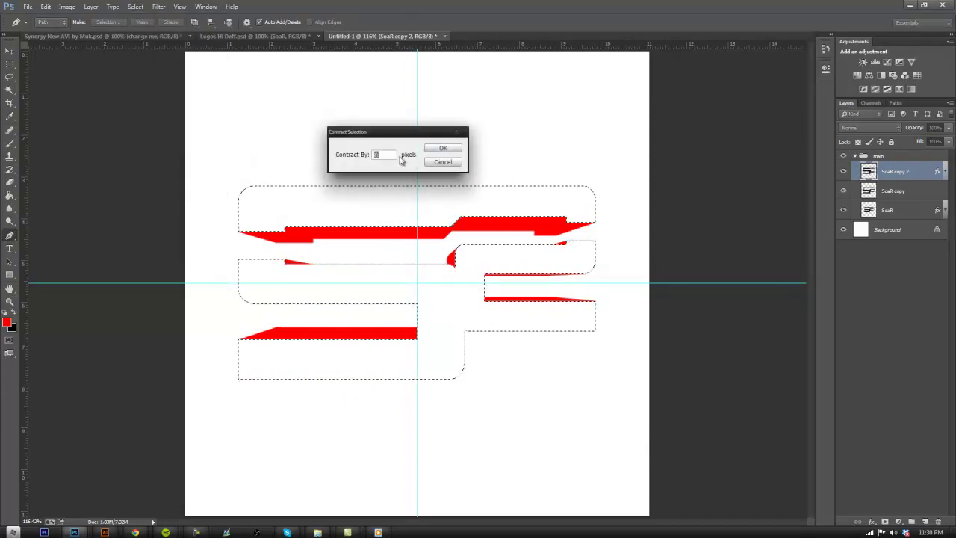
left_click(440, 149)
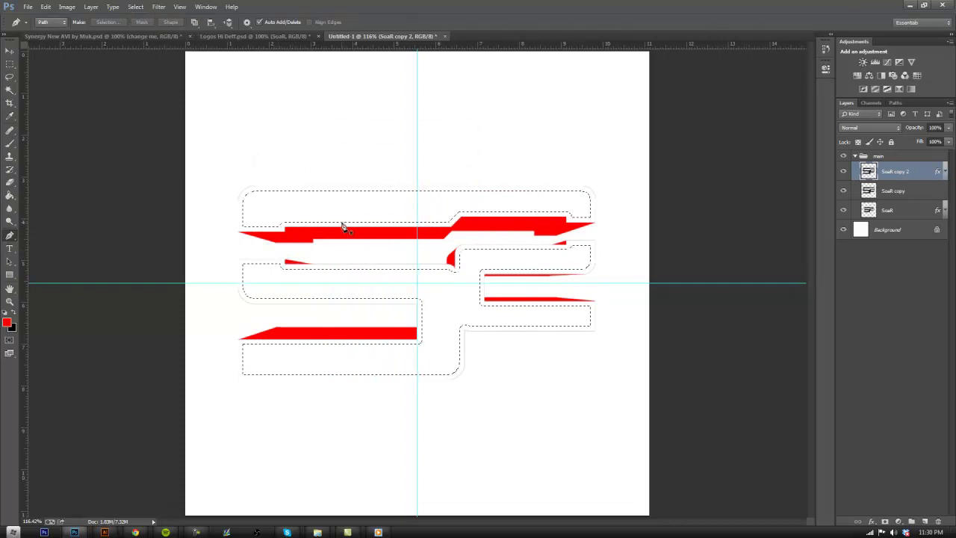
left_click(135, 7)
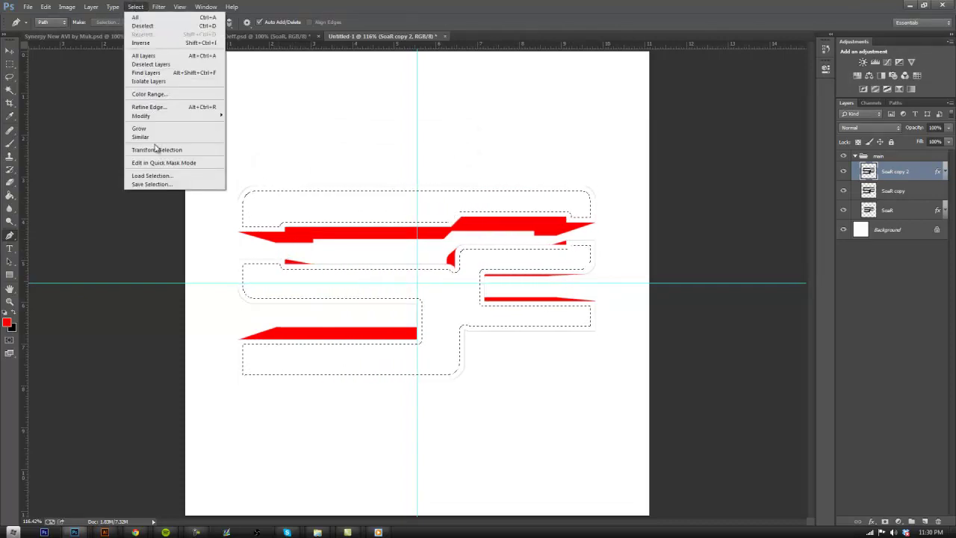
mouse_move(149, 117)
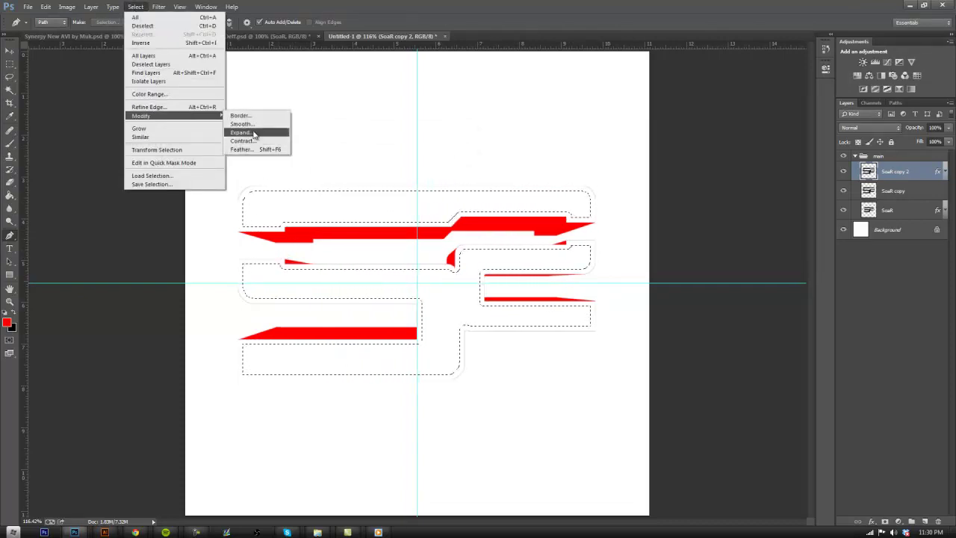
left_click(259, 133)
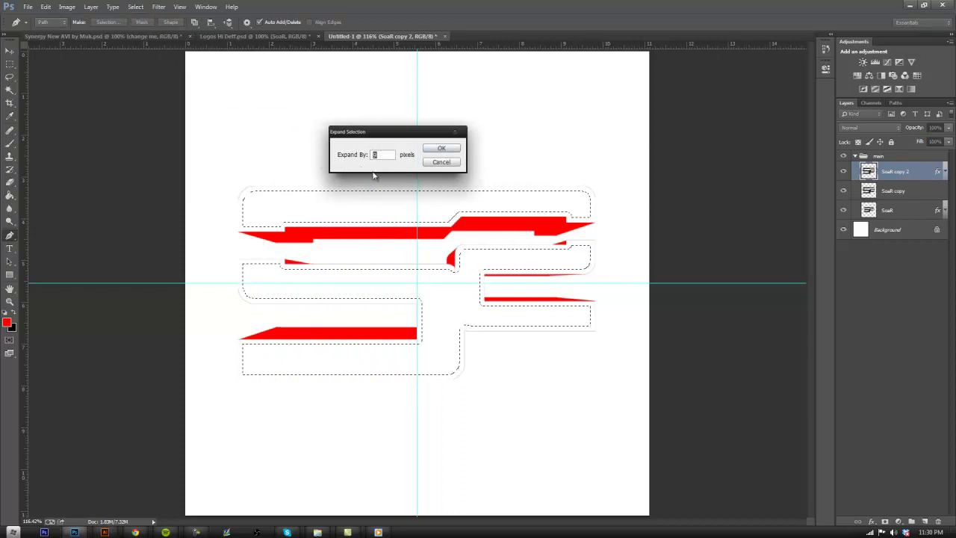
left_click(443, 149)
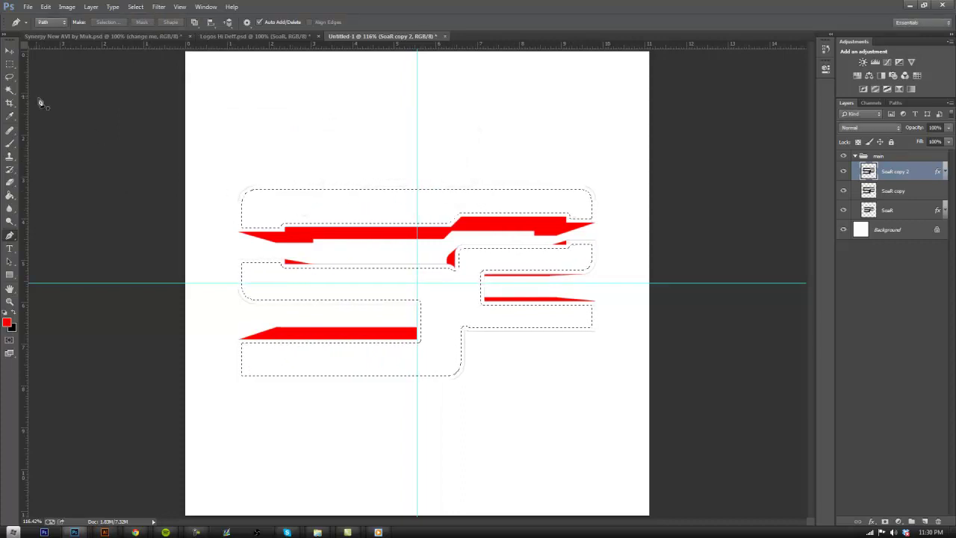
left_click(10, 64)
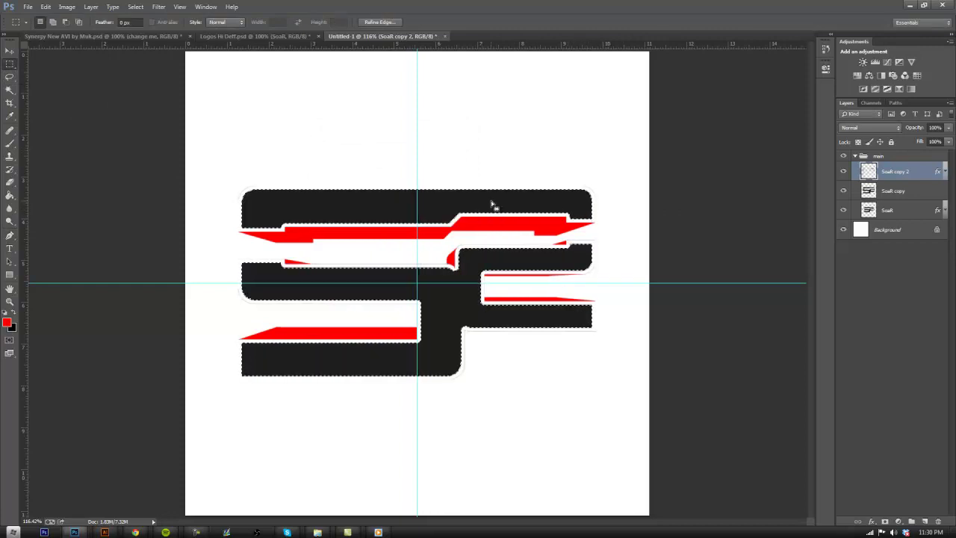
key("ctrl+d")
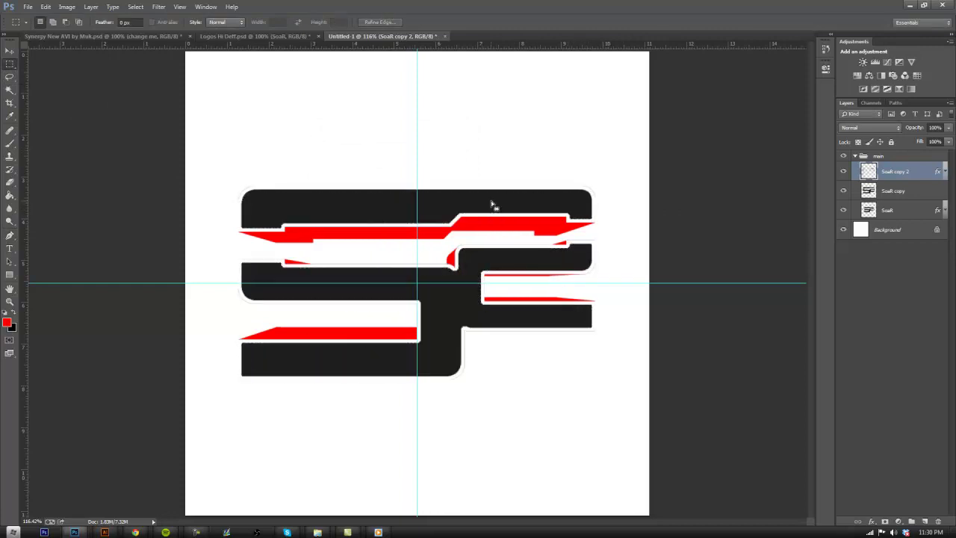
Hide the white outline layer SoaR copy 2
left_click(843, 172)
left_click(844, 172)
left_click(843, 171)
left_click(844, 172)
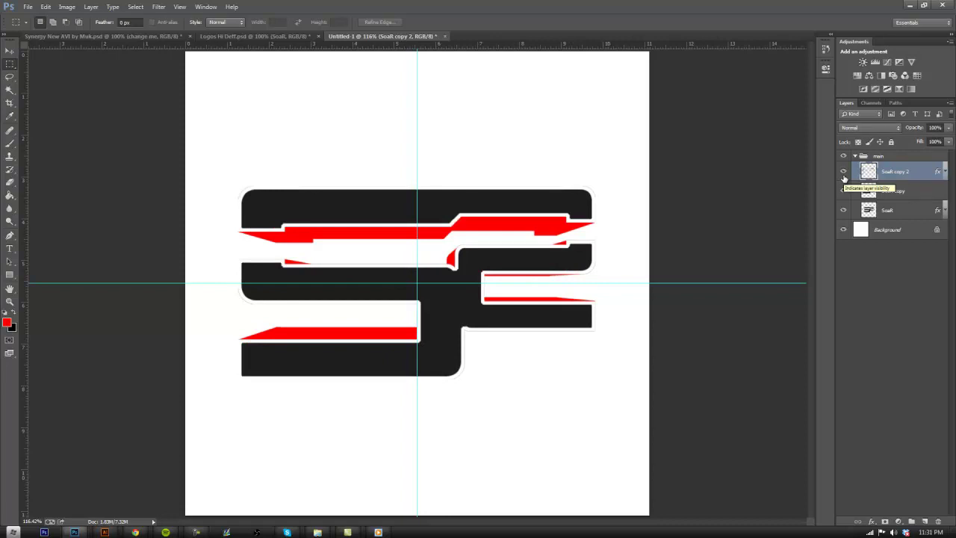
left_click(844, 172)
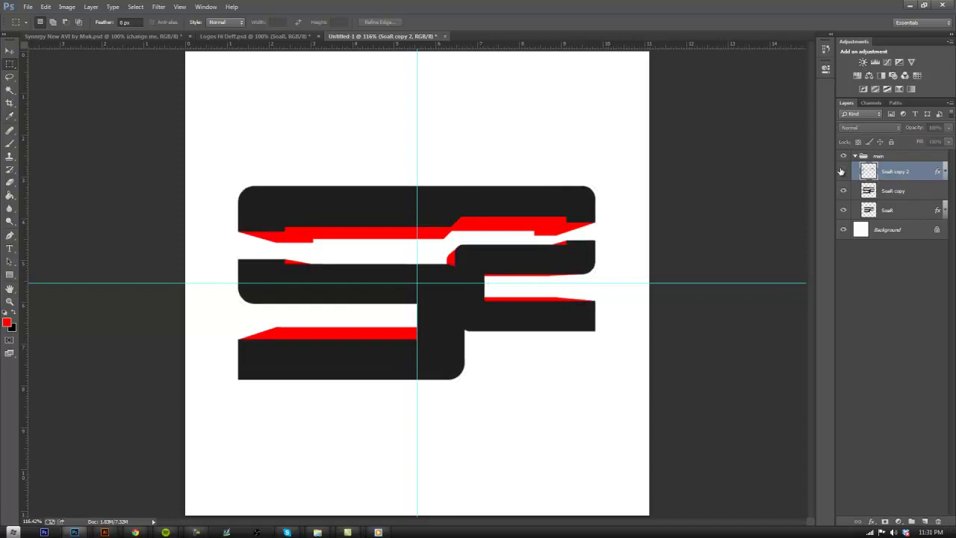
left_click(843, 172)
left_click(843, 172)
Give SoaR copy a light grey Color Overlay
left_click(897, 209)
double_click(920, 197)
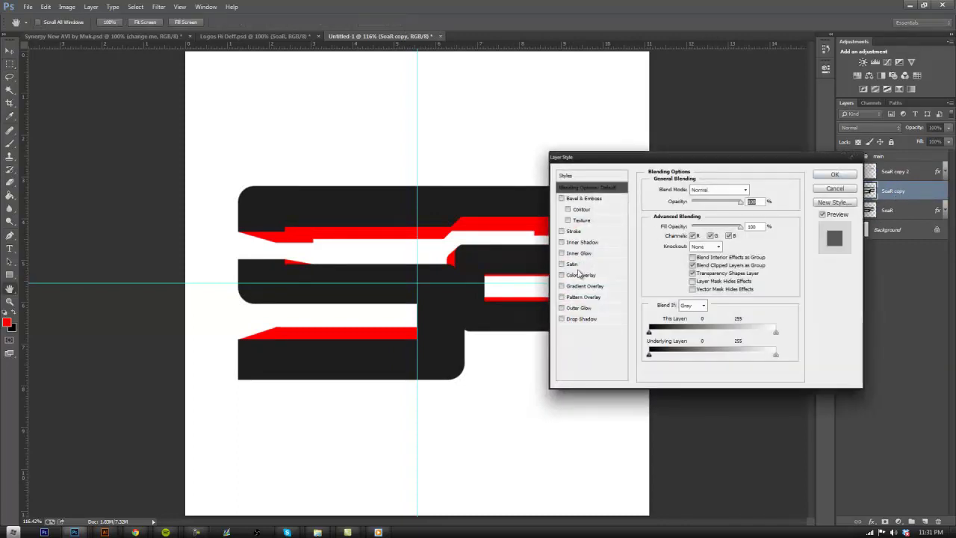
left_click(573, 276)
left_click(754, 190)
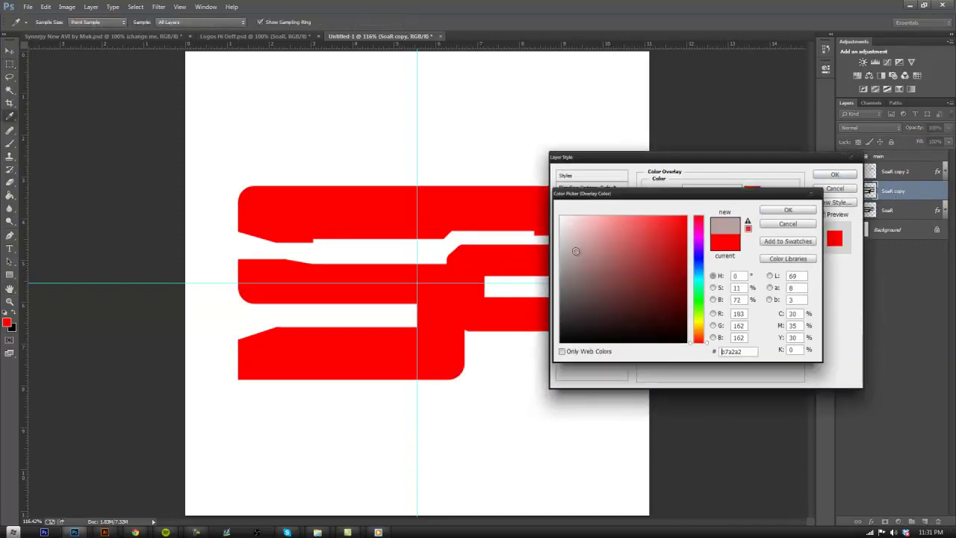
left_click(547, 257)
left_click(559, 242)
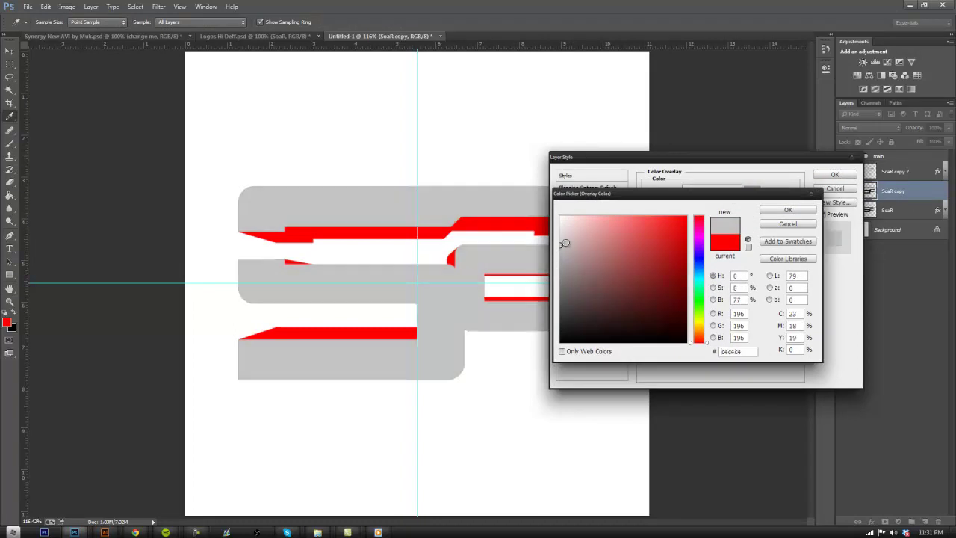
left_click(788, 210)
left_click(836, 174)
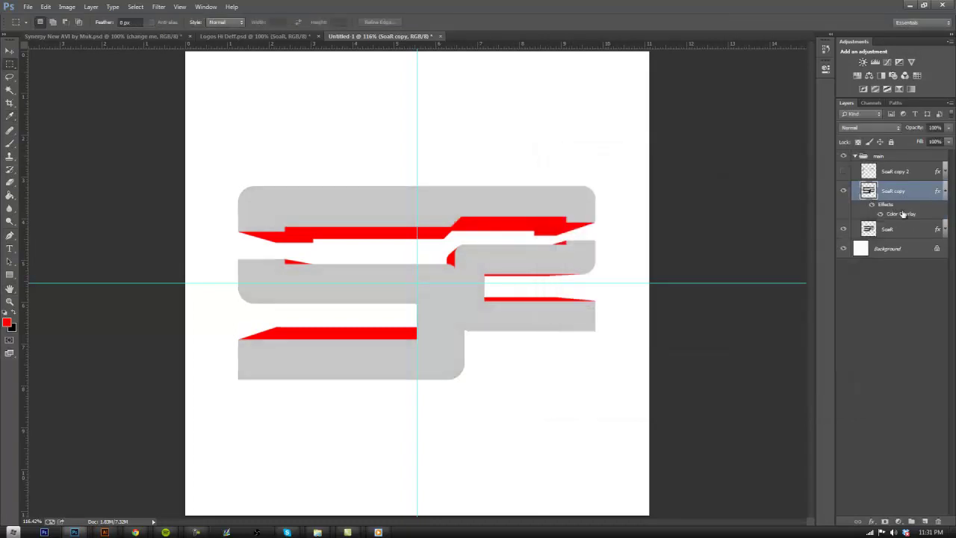
Change the SoaR layer's Color Overlay from red to dark grey #353535
left_click(915, 233)
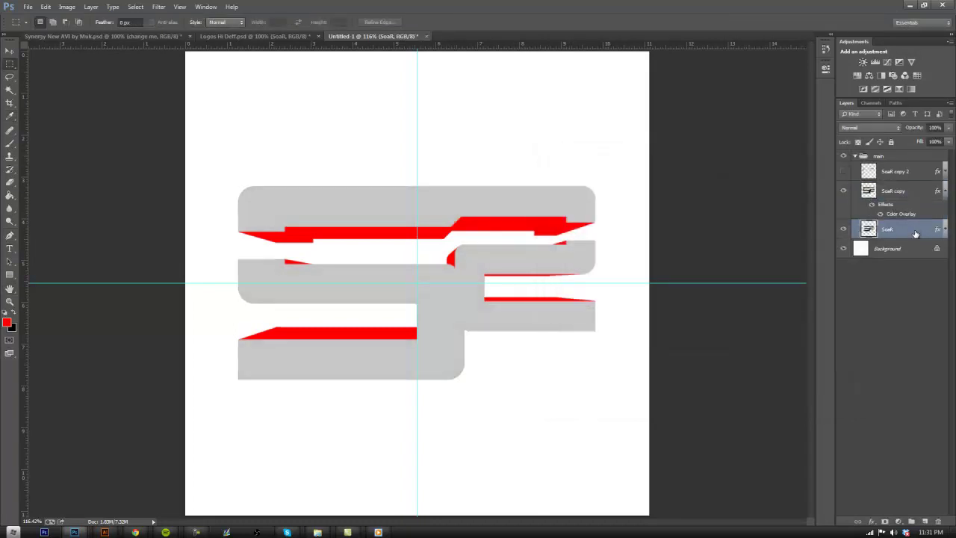
double_click(902, 233)
left_click(580, 275)
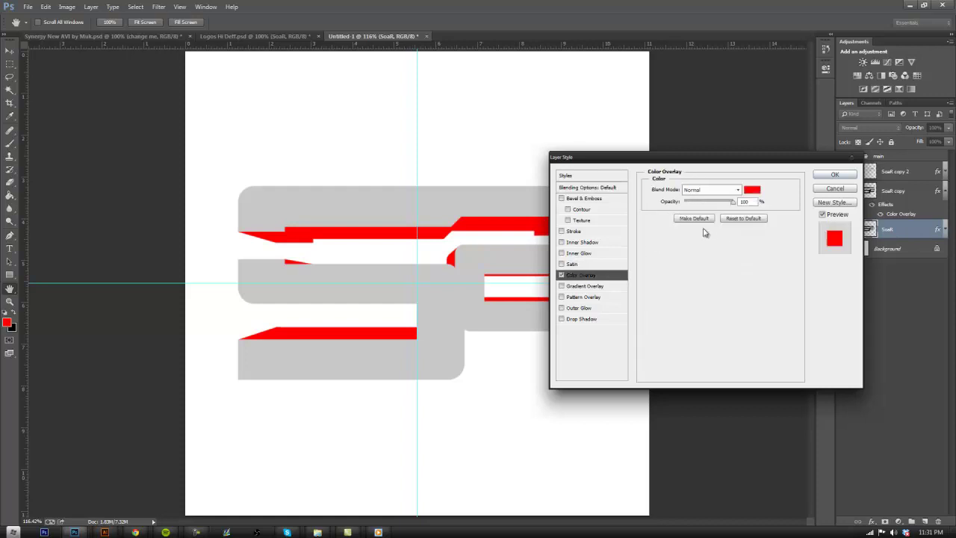
left_click(751, 190)
left_click_drag(538, 291, 527, 298)
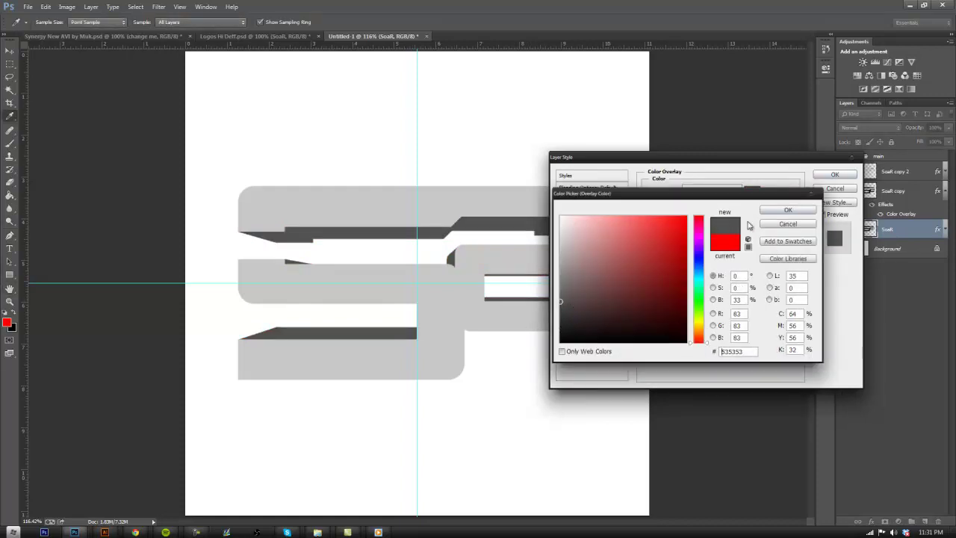
left_click_drag(561, 302, 562, 316)
left_click(783, 211)
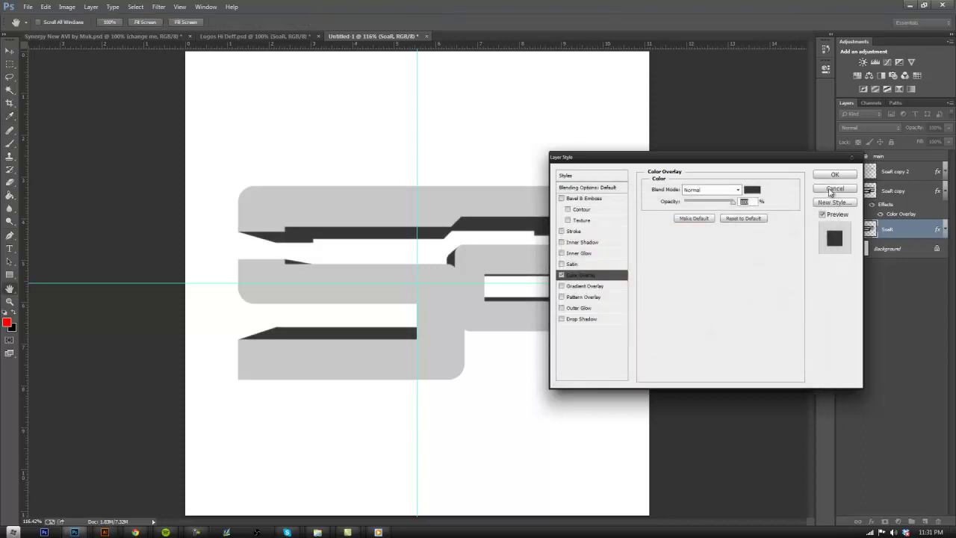
left_click(835, 176)
left_click(10, 301)
mouse_move(459, 267)
left_mouse_down()
mouse_move(449, 266)
mouse_move(463, 267)
left_mouse_up()
Duplicate SoaR onto New Layer and merge both into a single SoaR copy 3 layer
left_click(932, 195)
left_click(945, 192)
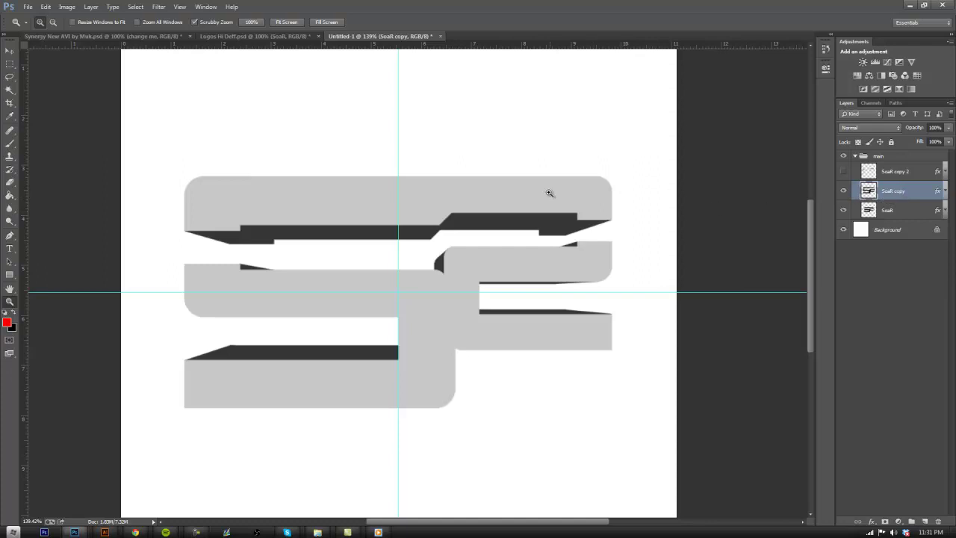
left_click_drag(897, 195, 896, 218, "alt")
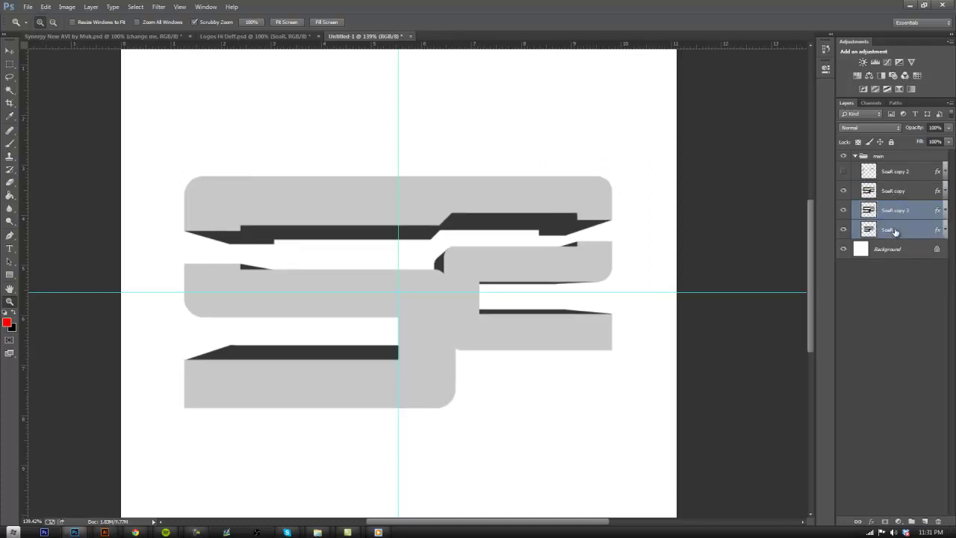
right_click(897, 218)
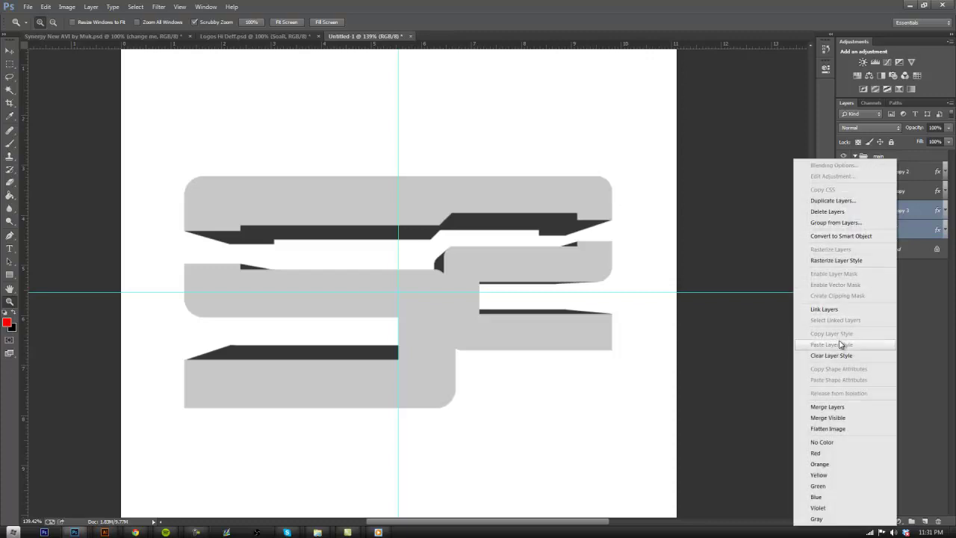
left_click(827, 406)
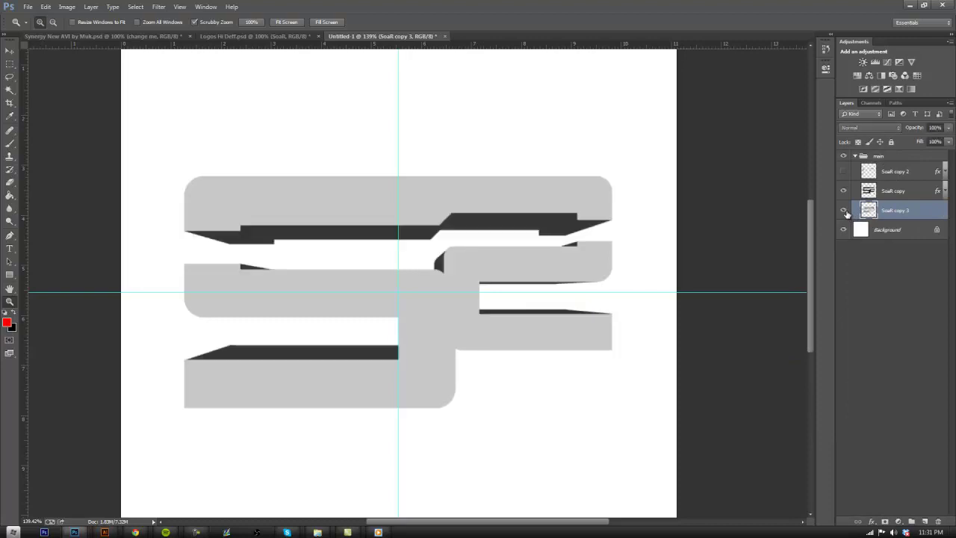
Add a Drop Shadow to SoaR copy 3 with distance 0 and lowered opacity
double_click(931, 217)
left_click(563, 320)
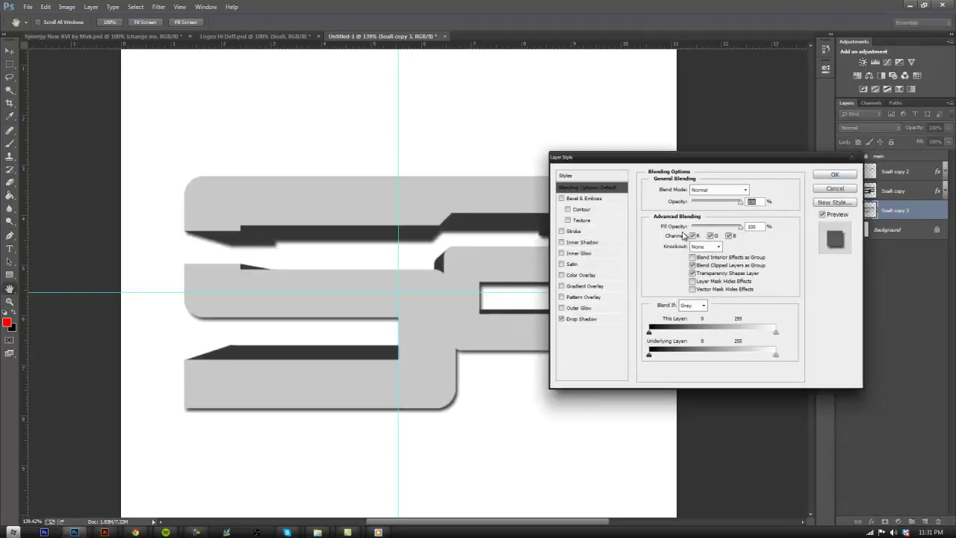
left_click(588, 320)
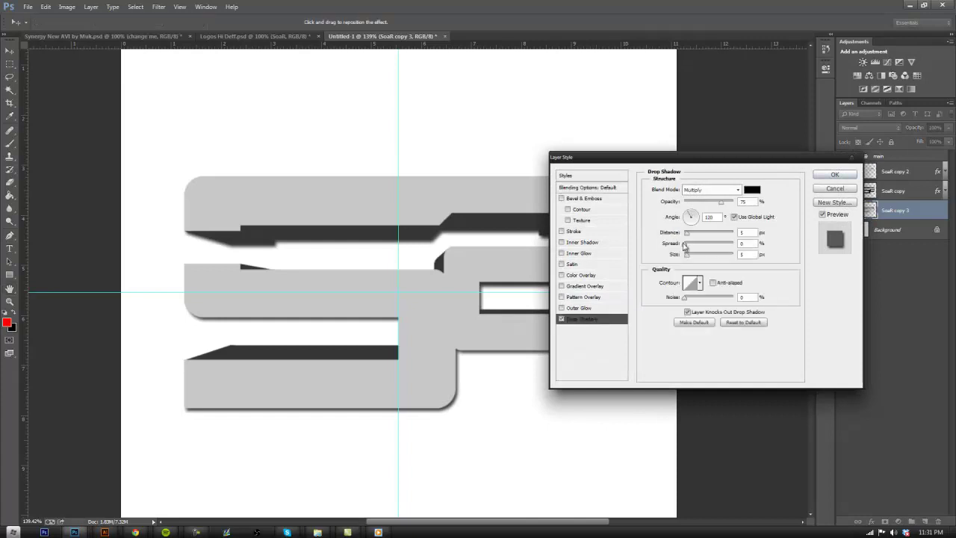
left_click_drag(687, 232, 691, 258)
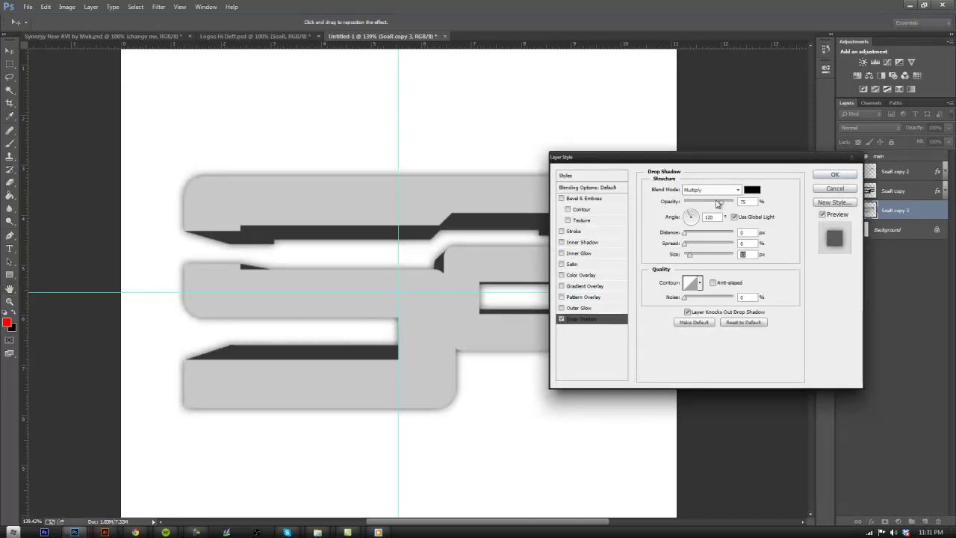
left_click_drag(720, 203, 711, 204)
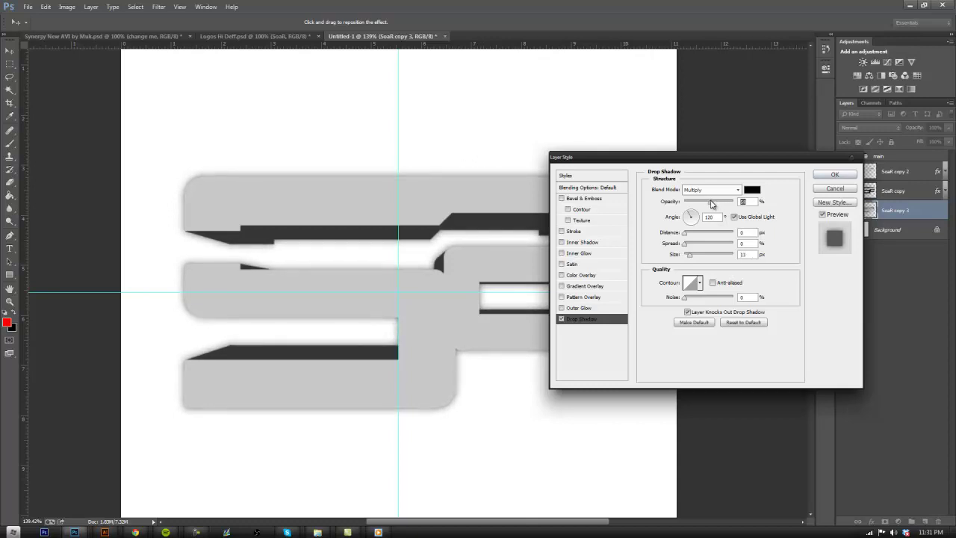
left_click(835, 174)
Show the white-outlined SoaR copy 2 layer again
key("z")
left_click_drag(527, 261, 893, 232)
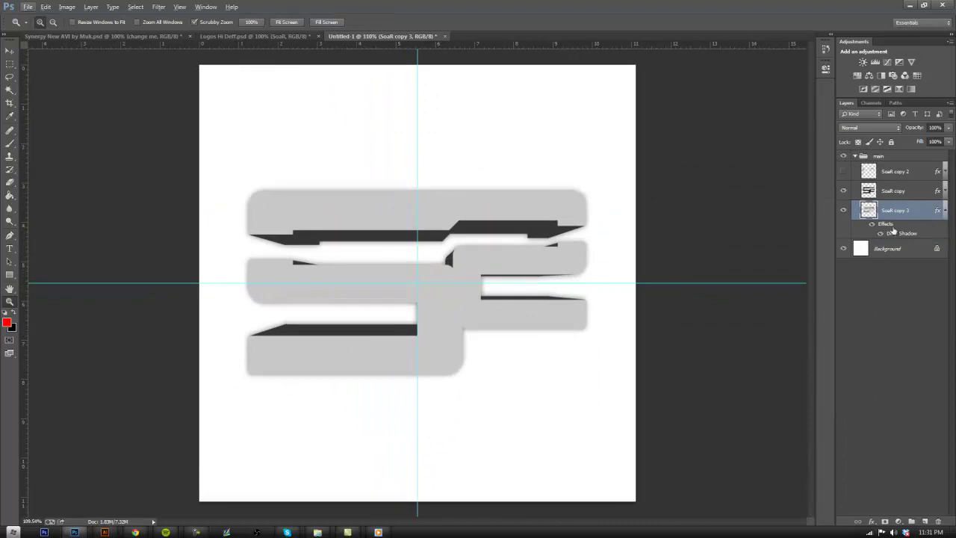
left_click(844, 172)
left_click_drag(485, 276, 545, 278)
Rasterize the layer style of SoaR copy 2
left_click(909, 173)
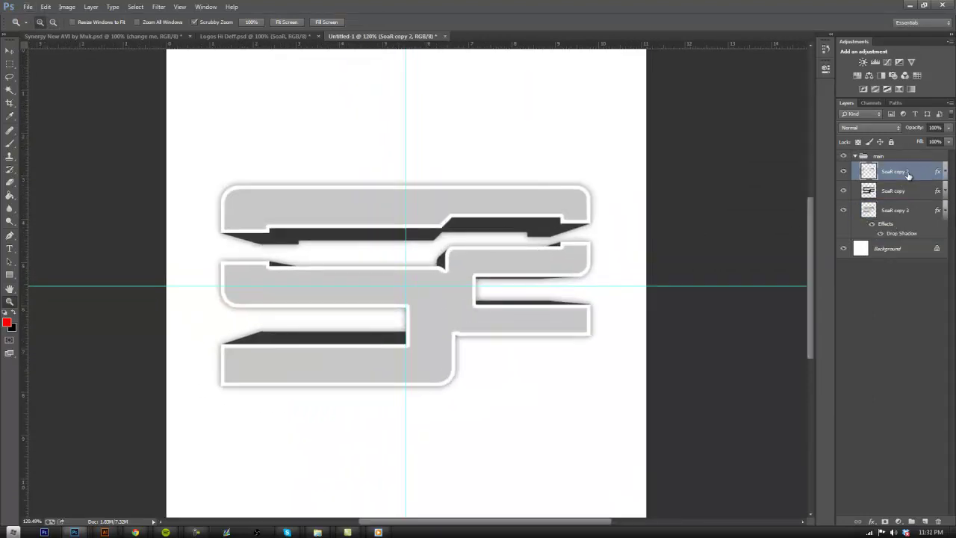
right_click(916, 174)
left_click(857, 261)
Add a Drop Shadow to SoaR copy 2 with distance 0 and 47% opacity
double_click(933, 174)
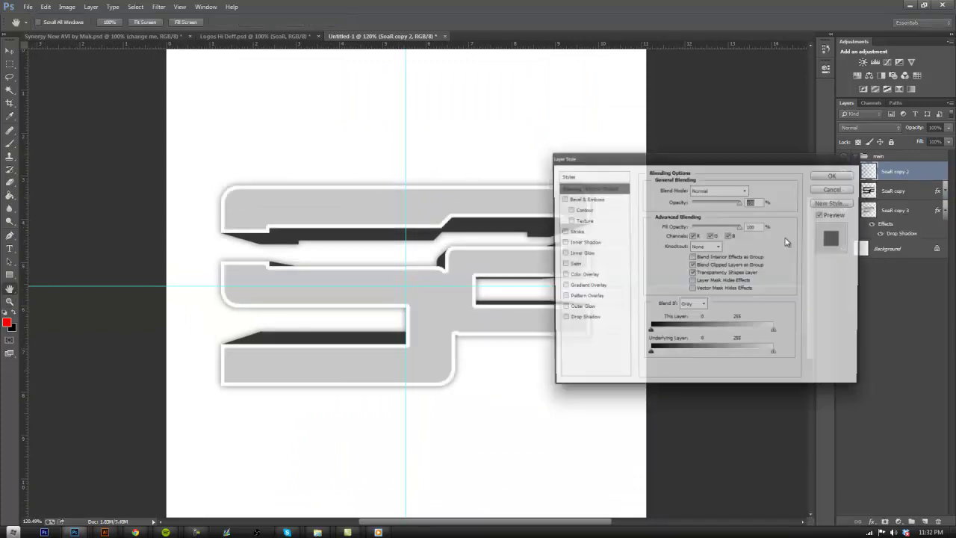
left_click(591, 319)
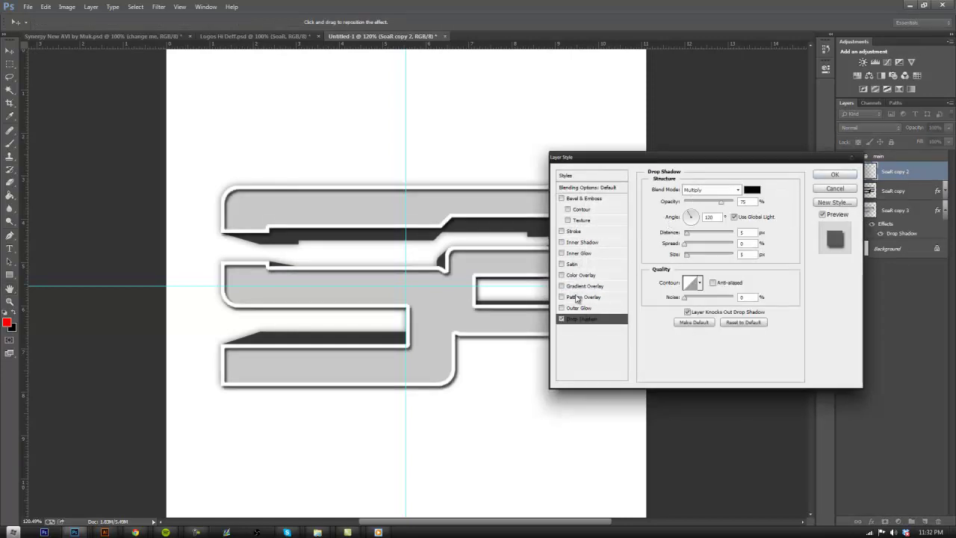
left_click_drag(694, 234, 687, 244)
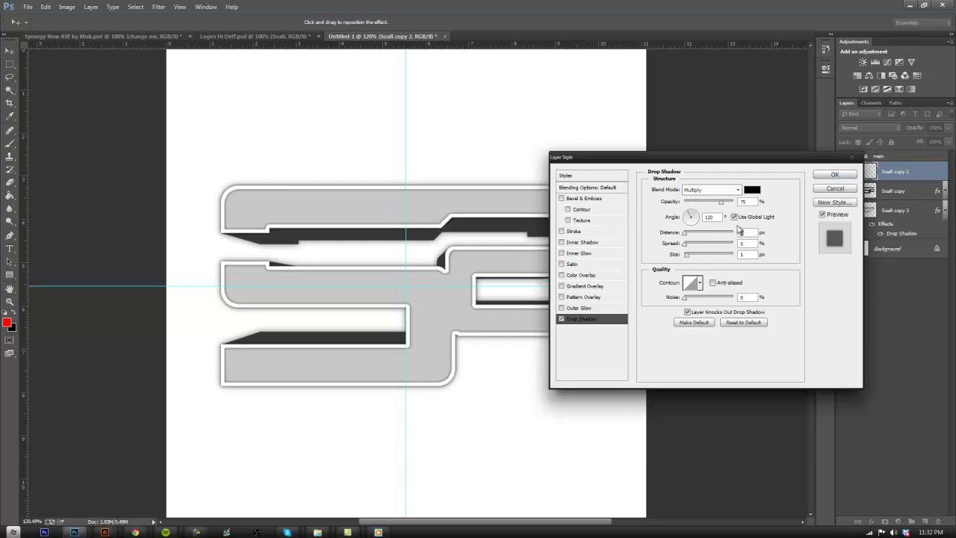
left_click_drag(723, 207, 713, 206)
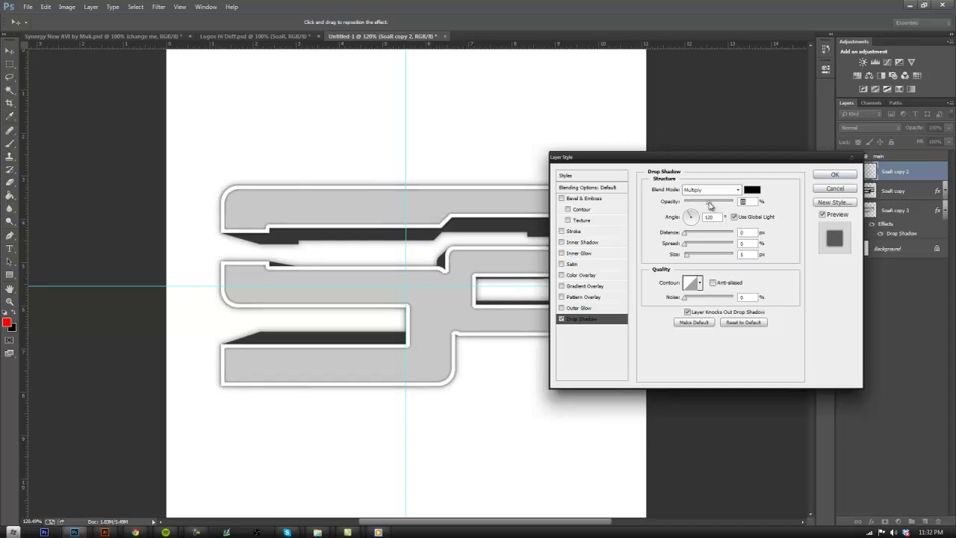
left_click(822, 177)
Set the document view zoom to 100%
key("z")
right_click(469, 254)
left_click(503, 276)
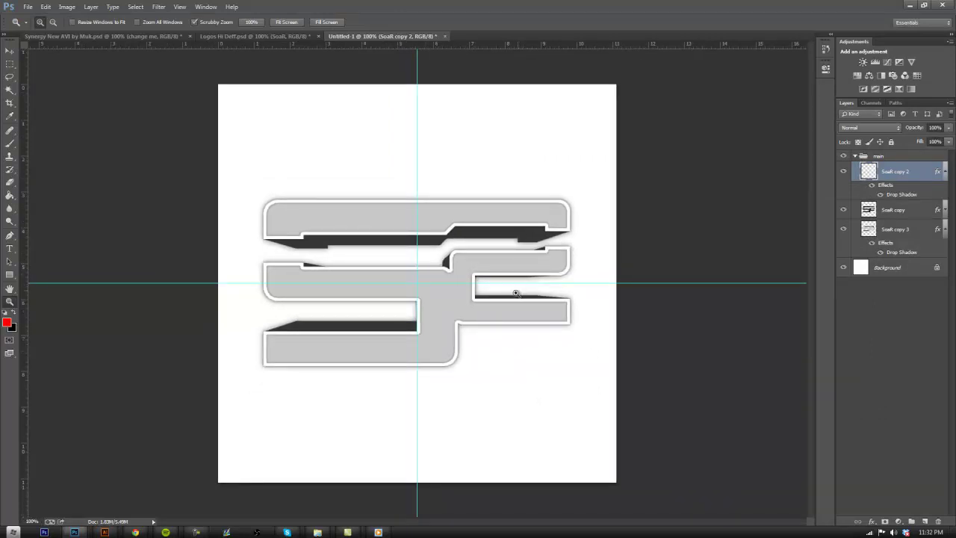
left_click_drag(511, 299, 477, 317)
right_click(477, 317)
left_click(500, 336)
left_click(549, 252)
left_click(591, 250)
left_click(578, 271)
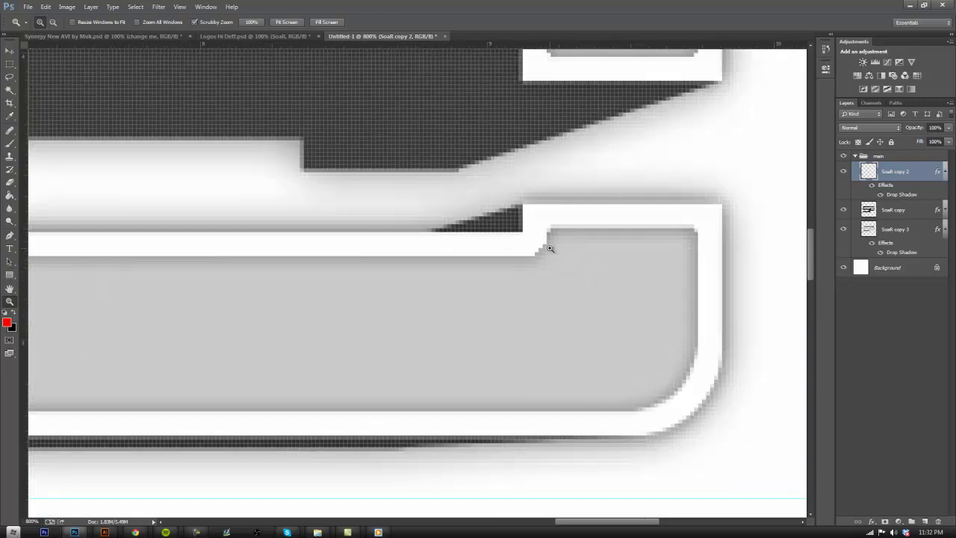
scroll(568, 250, "down", 8)
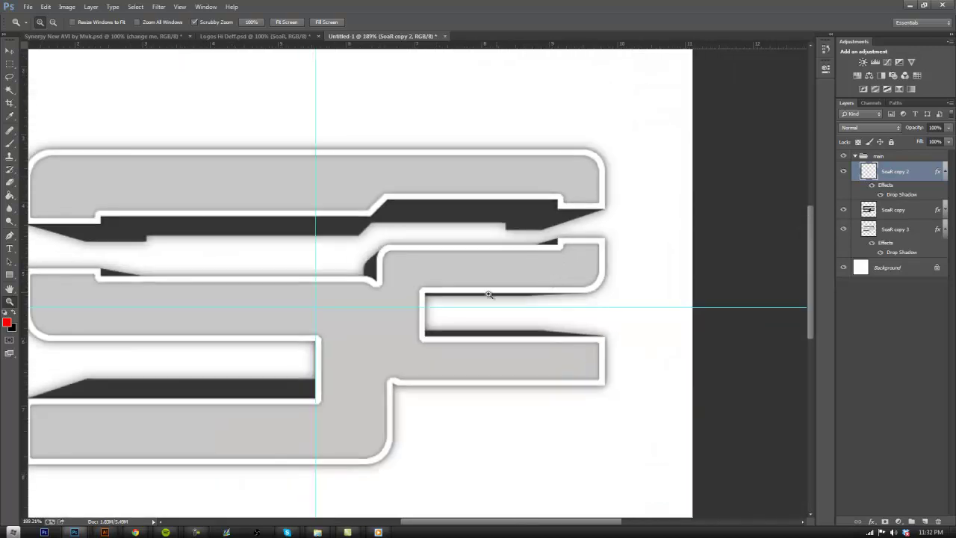
scroll(481, 304, "down", 3)
scroll(419, 311, "up", 2)
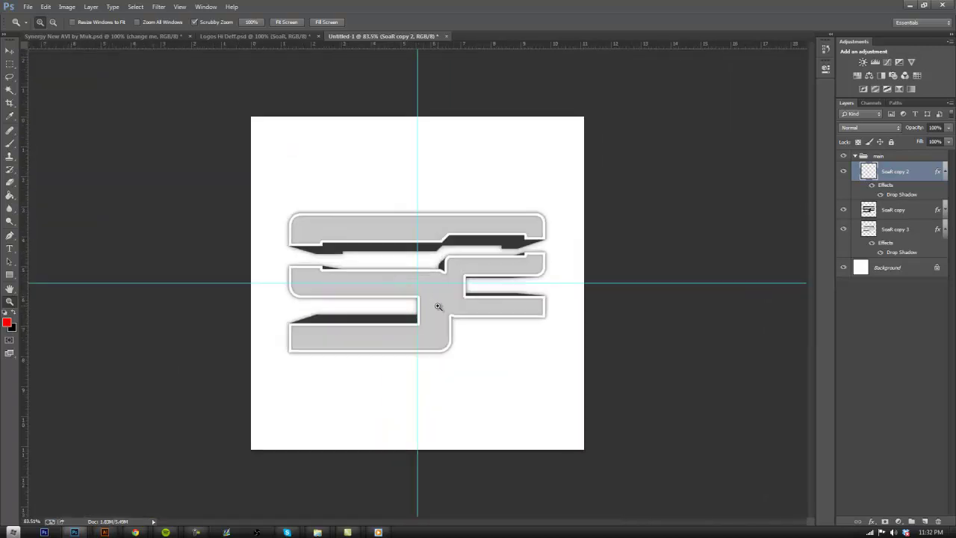
right_click(438, 306)
left_click(454, 326)
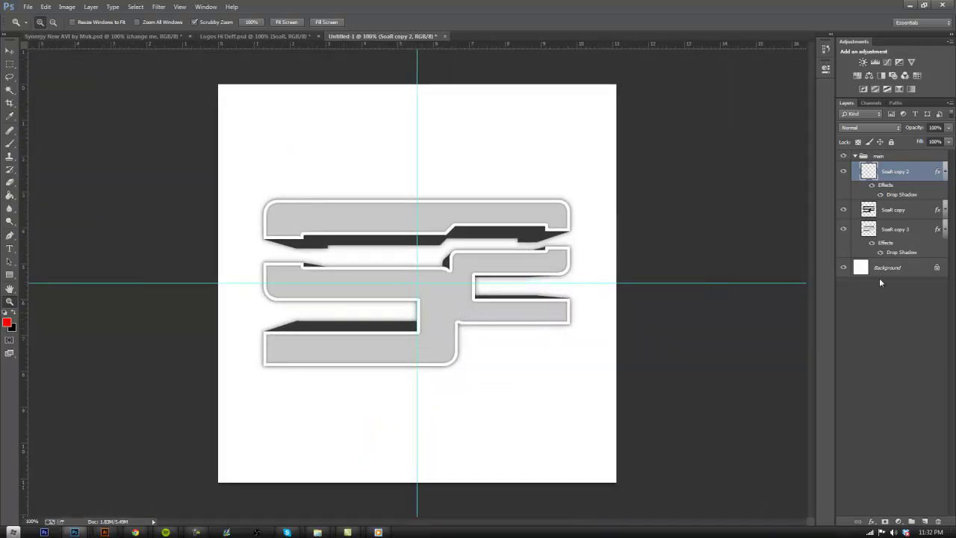
Create Layer 1 above Background and paint-bucket fill it with black
left_click(882, 275)
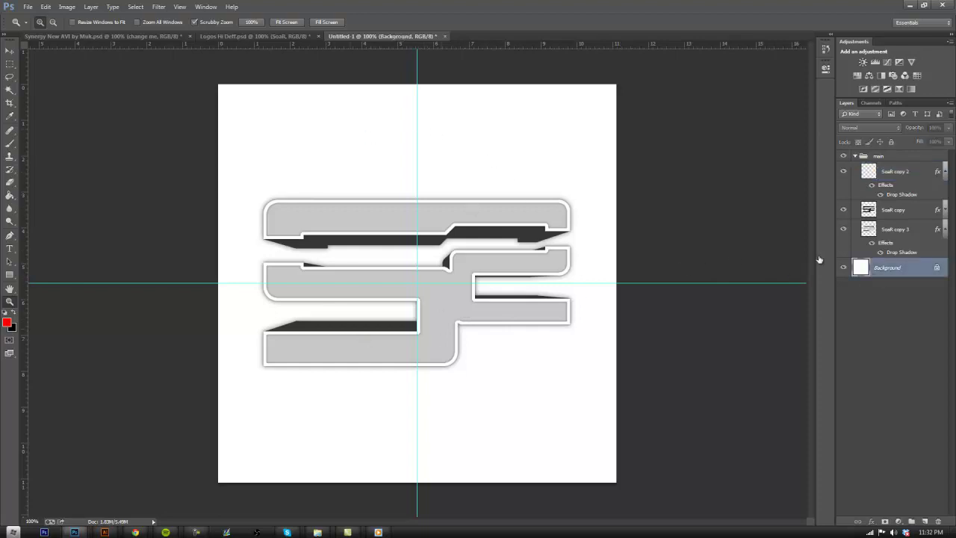
scroll(449, 215, "down", 2)
scroll(448, 215, "up", 1)
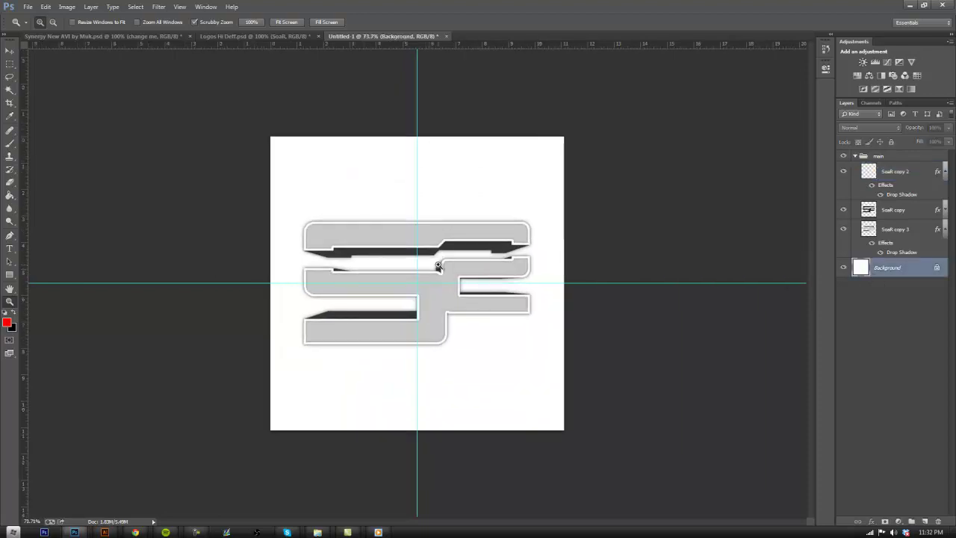
right_click(441, 266)
left_click(463, 282)
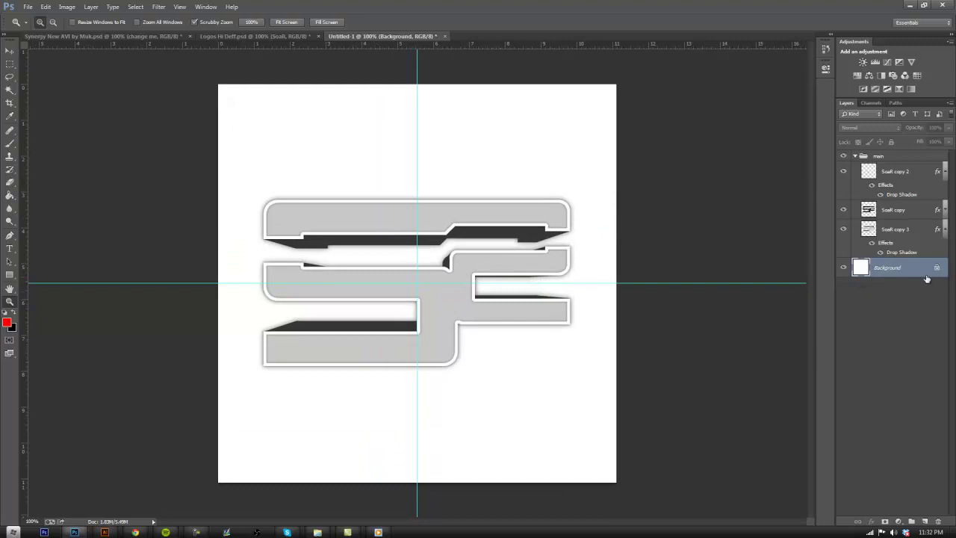
left_click(925, 521)
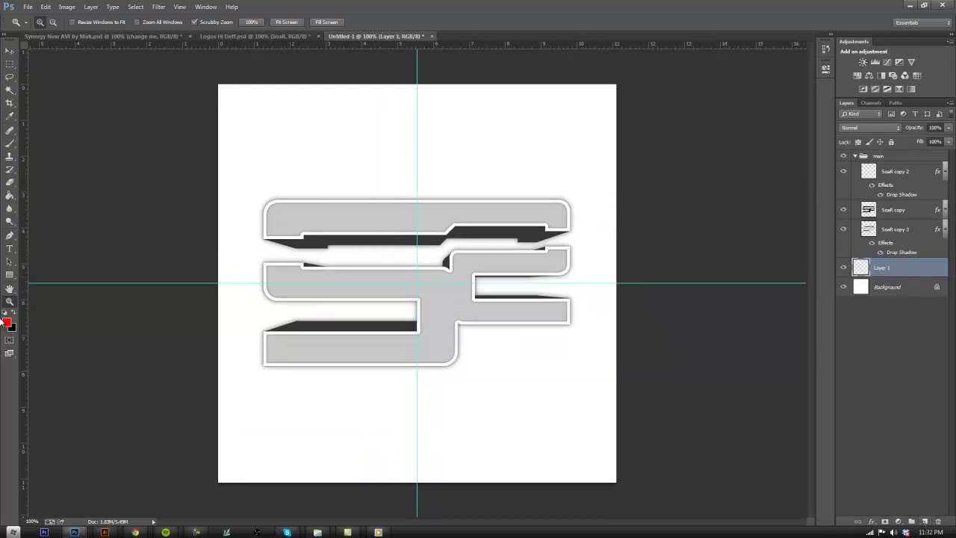
left_click(12, 315)
left_click(10, 195)
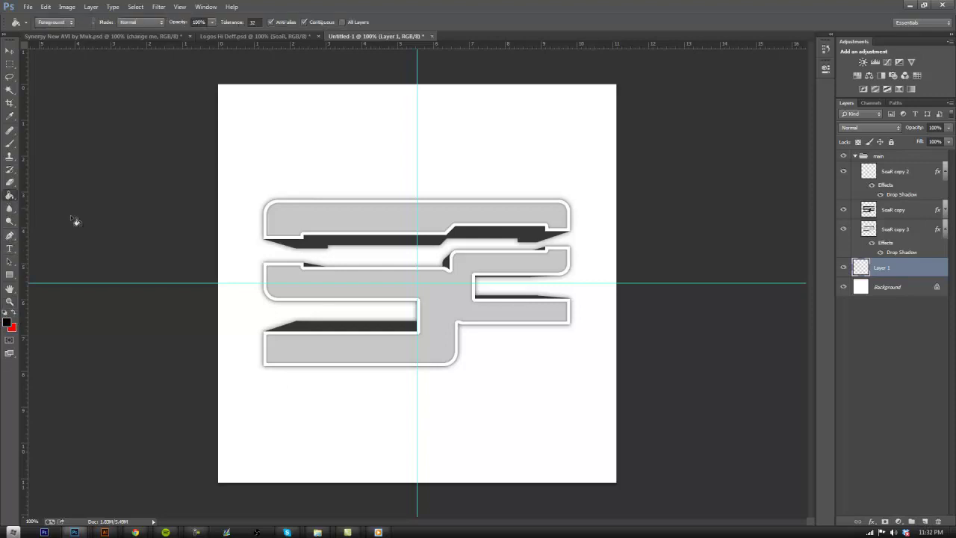
left_click(310, 172)
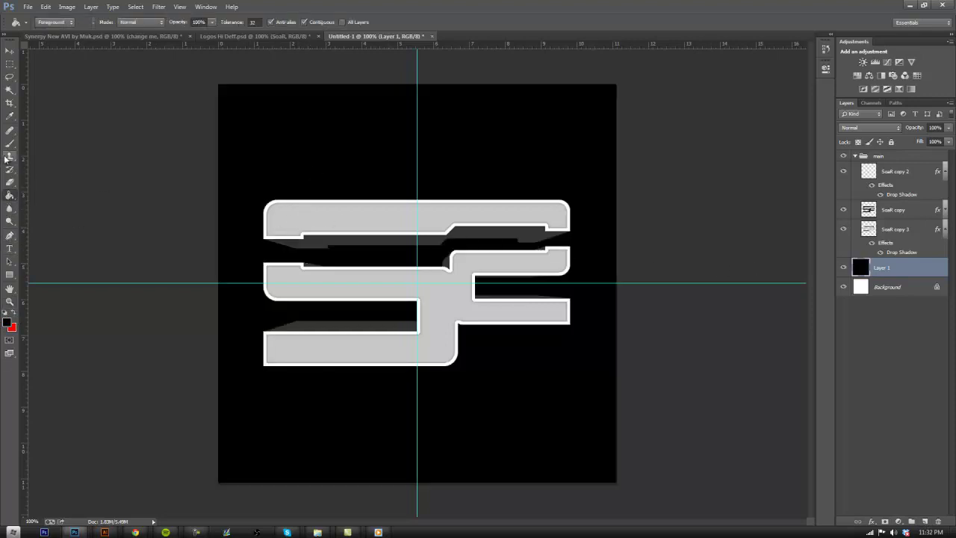
left_click(12, 182)
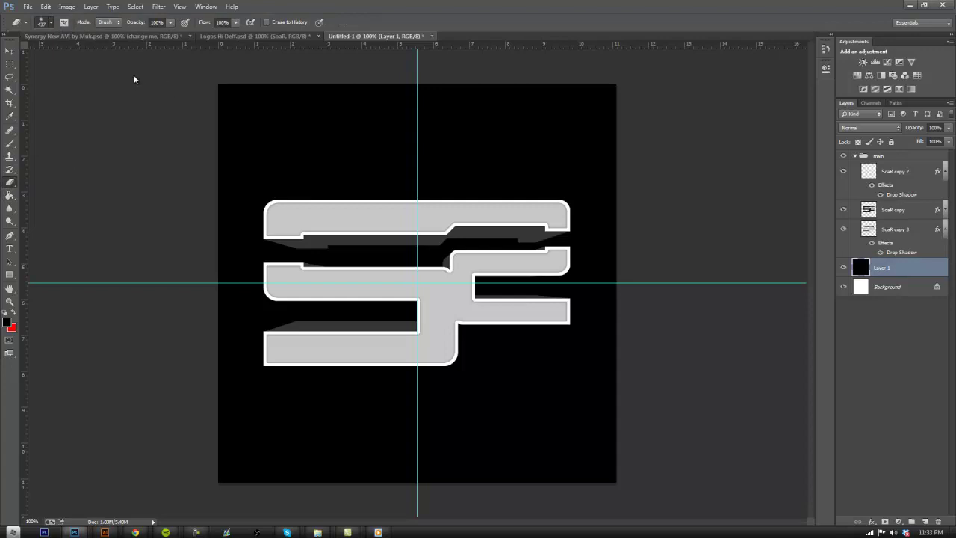
Set a soft 600 px Eraser, undo a stray edge stroke, and brighten Layer 1's centre glow
left_click(43, 23)
left_click(105, 43)
type("600")
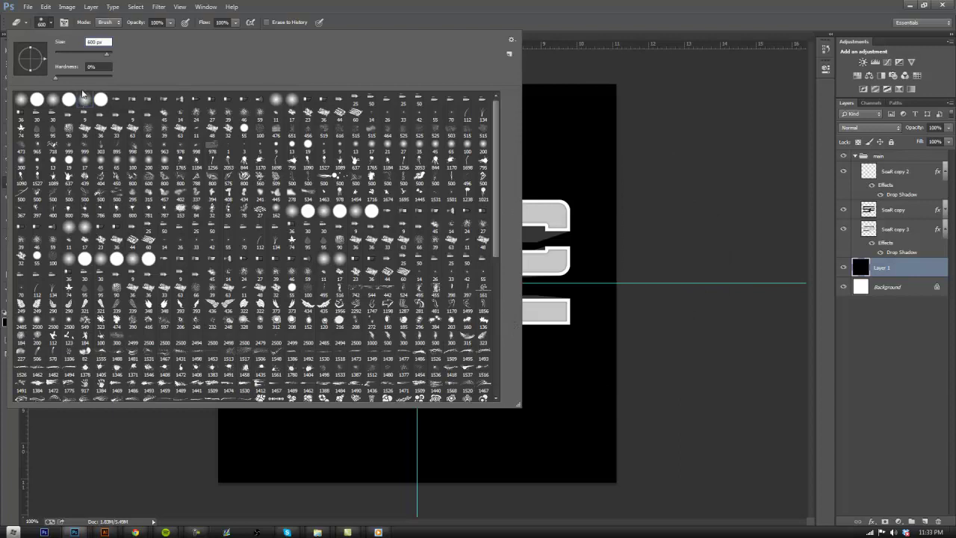
left_click(683, 186)
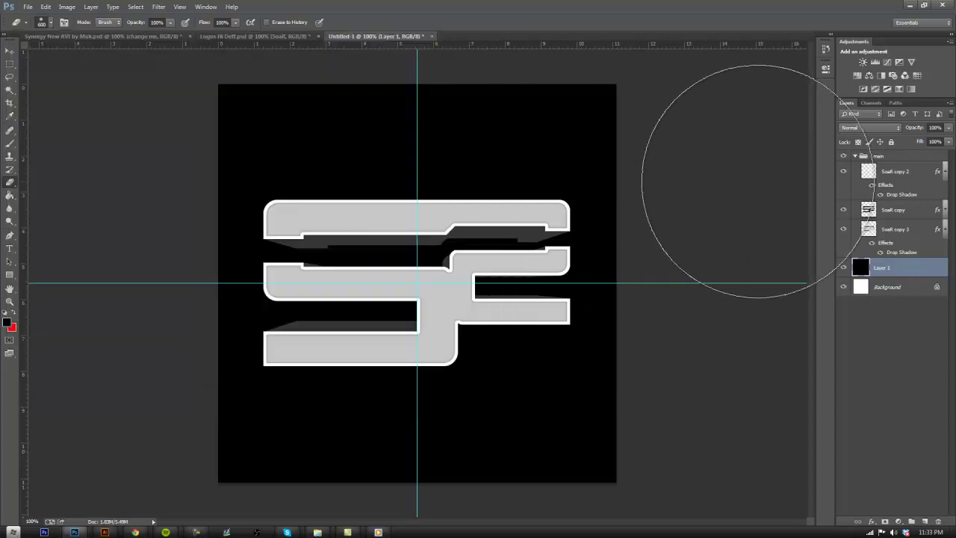
left_click_drag(762, 187, 591, 284)
left_click(46, 7)
left_click(53, 20)
left_click(427, 274)
left_click(420, 275)
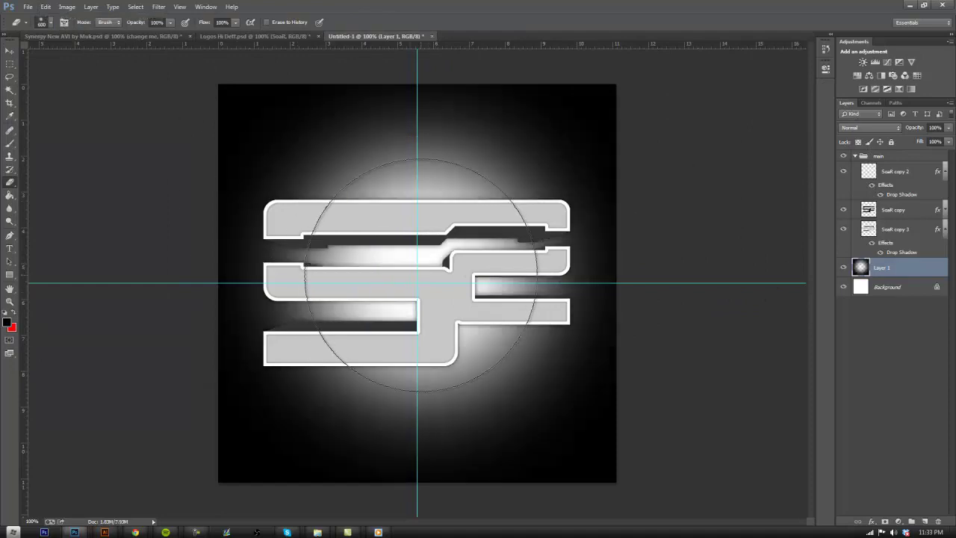
left_click(420, 275)
Fade Layer 1 to about 23% opacity and return the view to 100%
left_click(951, 129)
left_click_drag(910, 142, 909, 138)
left_click(9, 301)
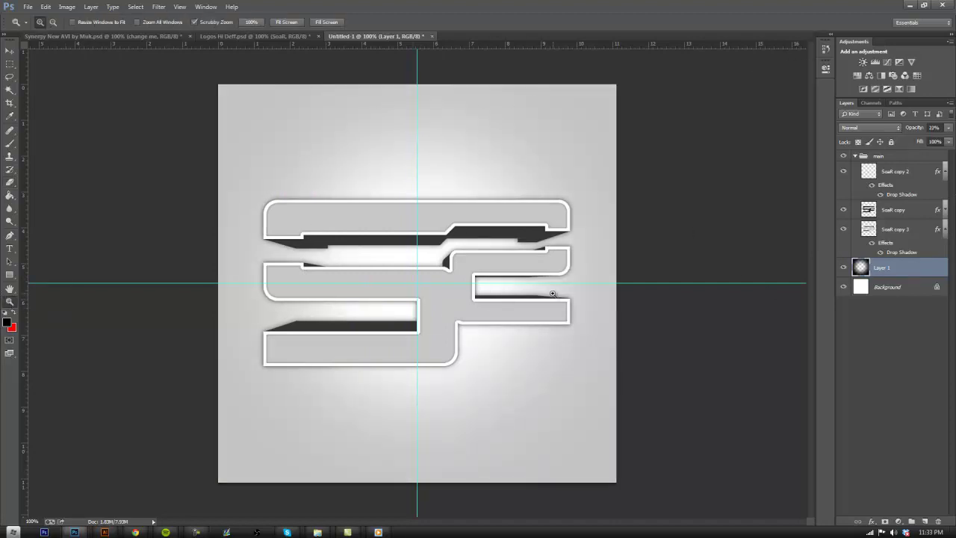
left_click_drag(548, 289, 493, 323)
right_click(493, 322)
left_click(515, 338)
Add a new empty layer at the top of the main group, above SoaR copy 3
left_click(901, 228)
left_click(946, 229)
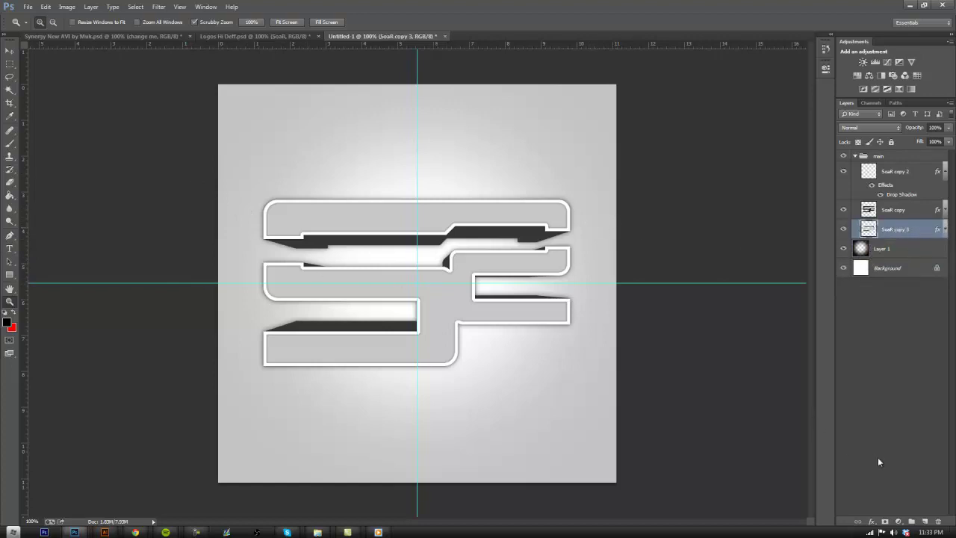
left_click(925, 520)
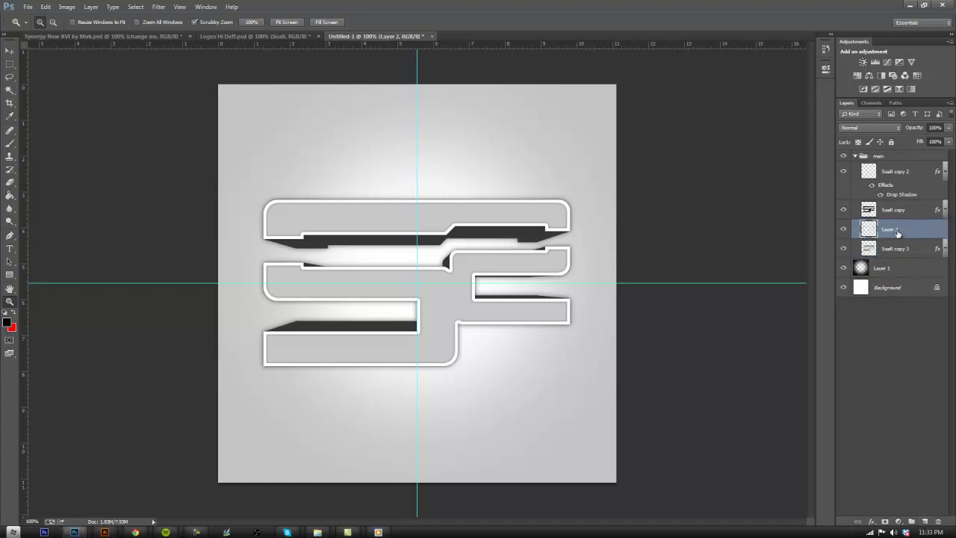
left_click_drag(898, 233, 899, 174)
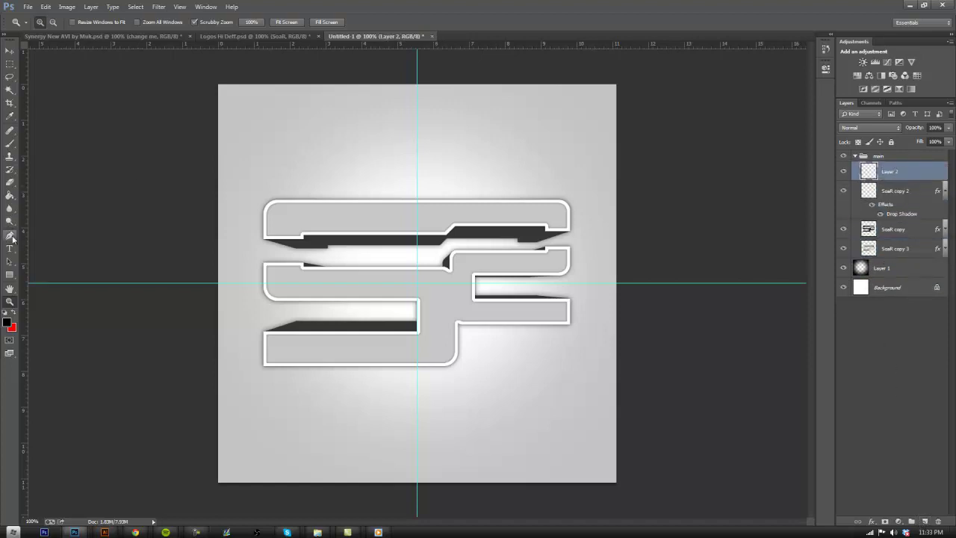
Choose the Ellipse Tool with a white foreground colour and white shape fill
left_click(11, 275)
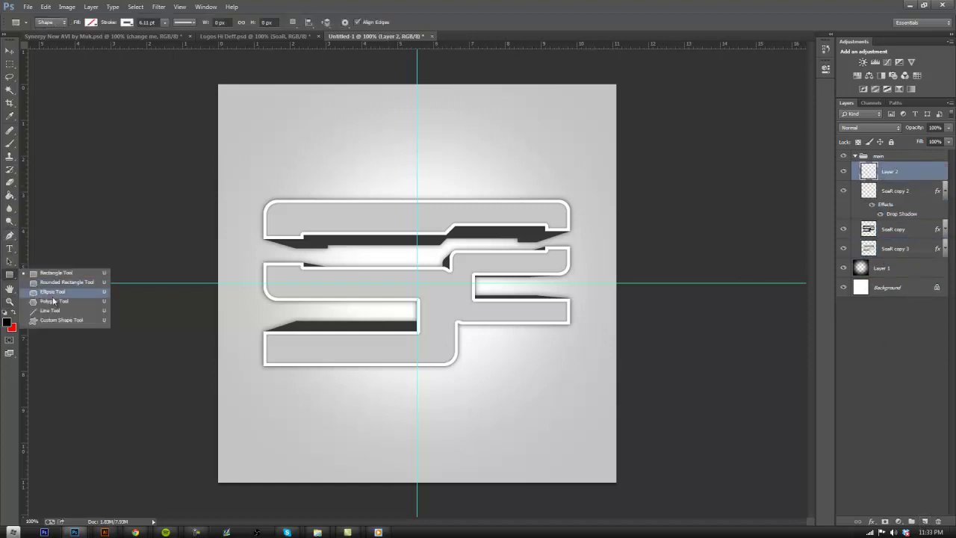
left_click(52, 291)
left_click(6, 323)
left_click_drag(573, 291, 553, 214)
left_click(787, 210)
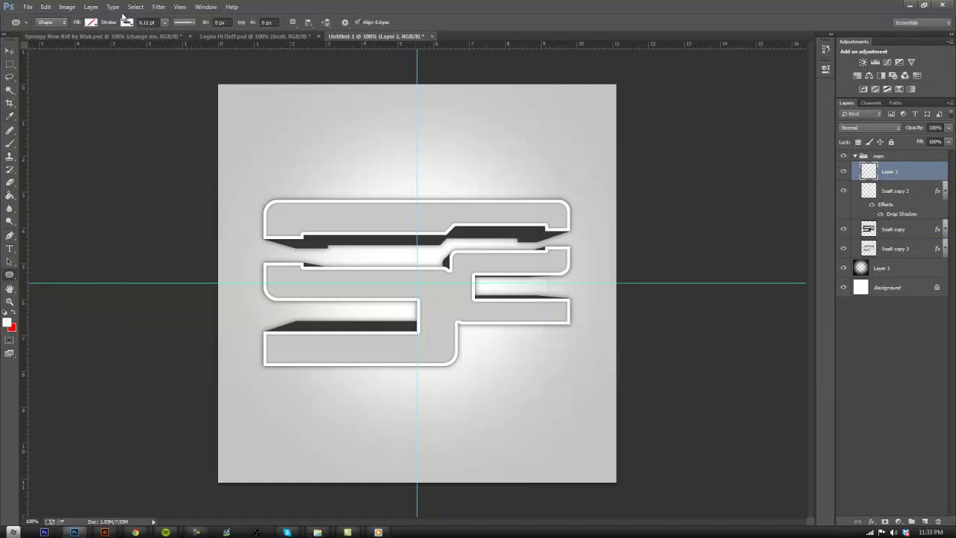
left_click(128, 21)
left_click(91, 22)
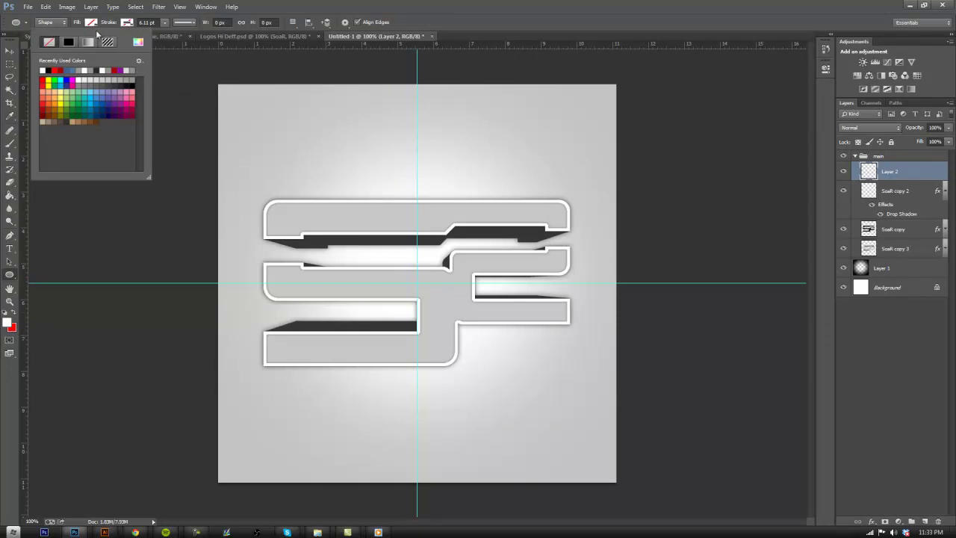
left_click(45, 71)
Draw an 816 × 304 px white ellipse over the emblem's upper half and reposition it
left_click_drag(249, 132, 654, 283)
left_click(9, 51)
mouse_move(441, 194)
left_mouse_down()
mouse_move(444, 185)
mouse_move(445, 195)
left_mouse_up()
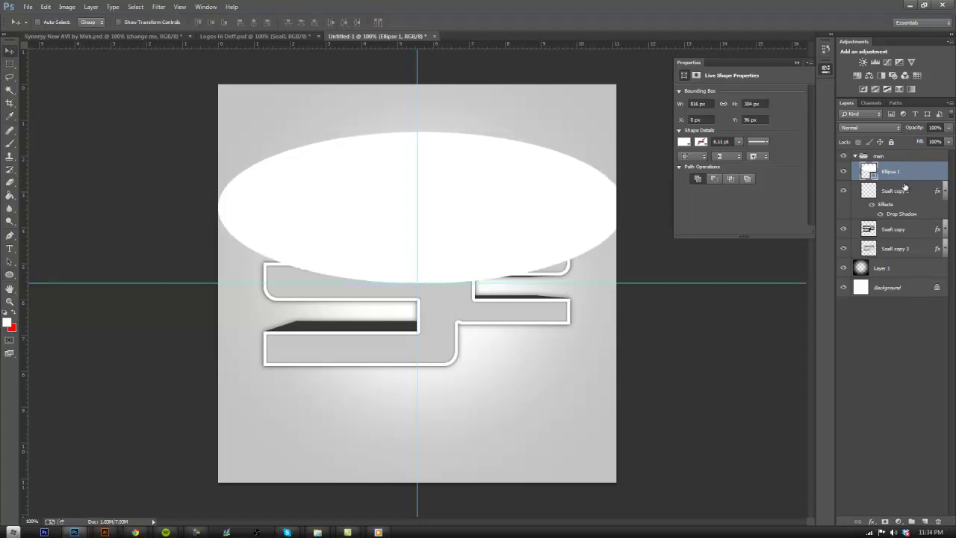
Rasterize SoaR copy's layer style, then move Ellipse 1 above it as a clipping mask
left_click(891, 232)
right_click(895, 235)
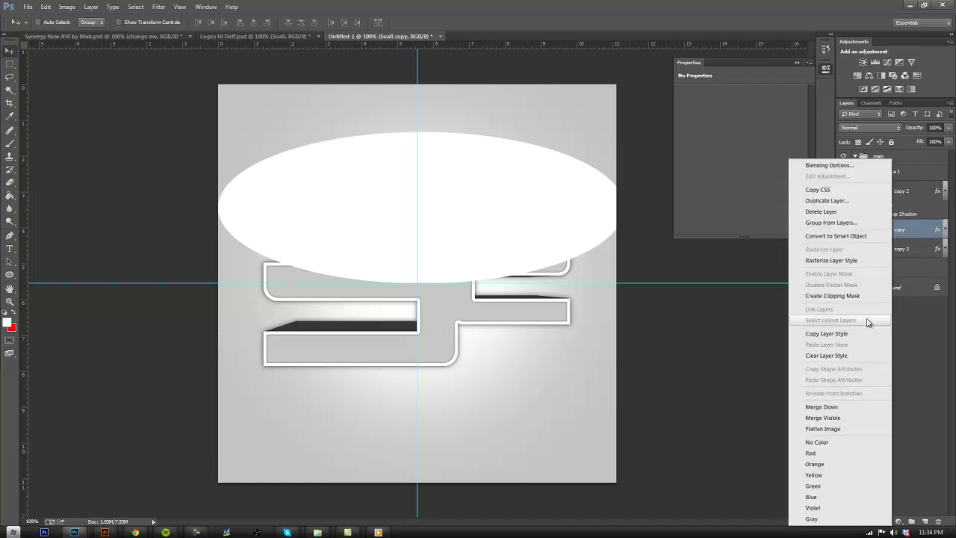
left_click(824, 261)
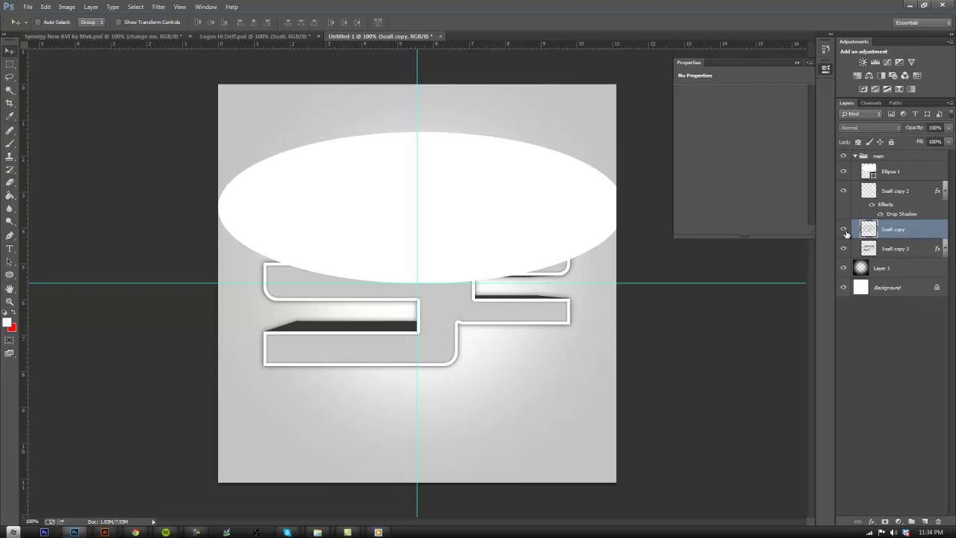
left_click_drag(895, 178, 893, 217)
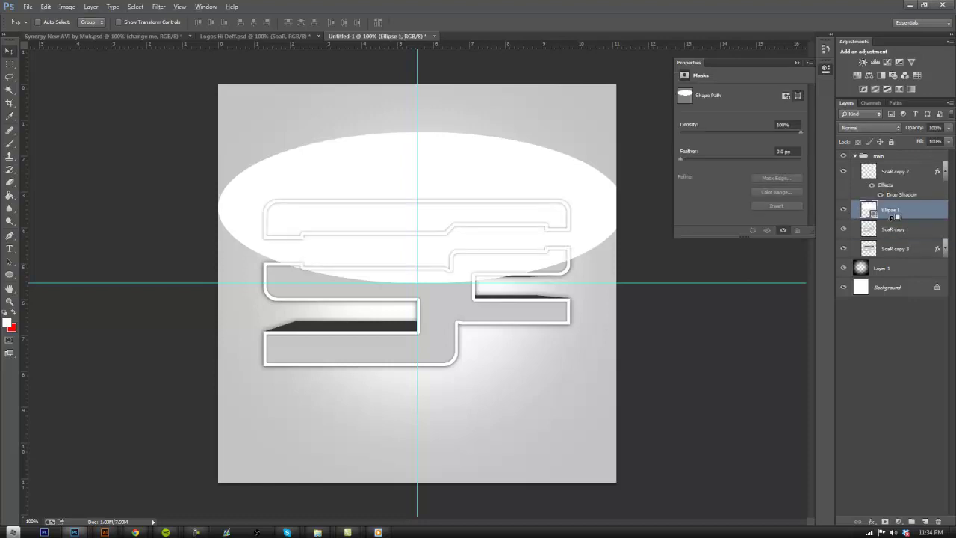
left_click(893, 219, "alt")
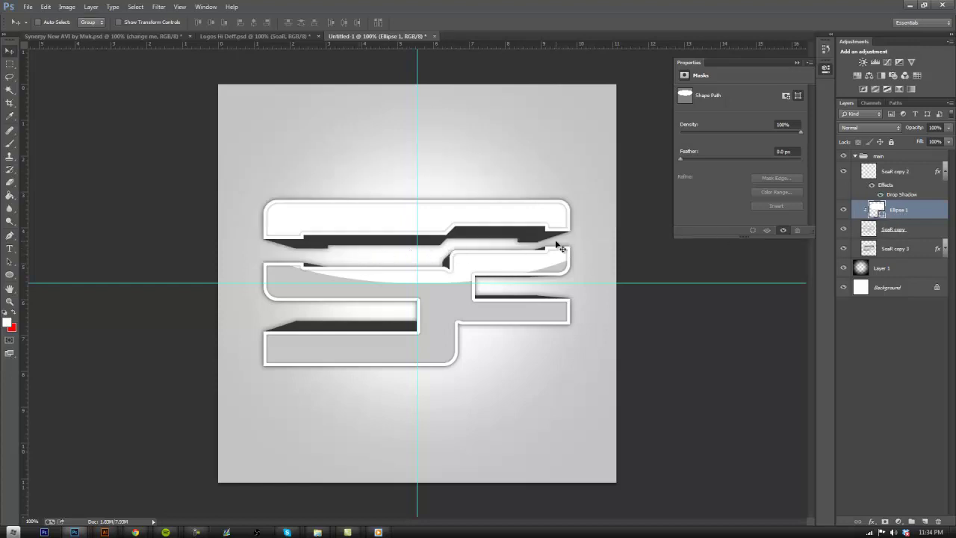
Nudge the ellipse left with Free Transform, set its opacity to 20%, and check without guides
left_click(45, 7)
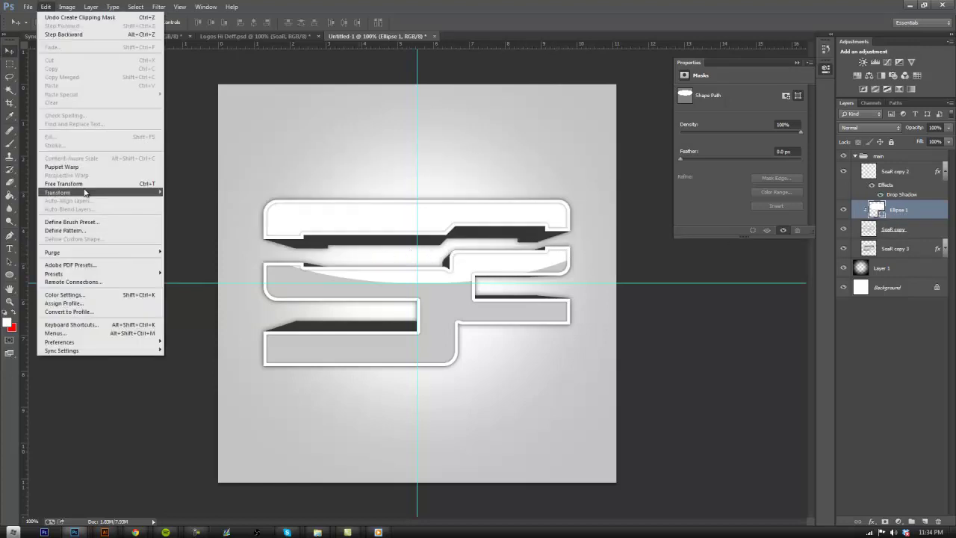
left_click(64, 183)
key("Left")
key("Left")
key("Left")
key("Left")
key("Left")
key("Left")
key("Left")
key("Left")
key("Left")
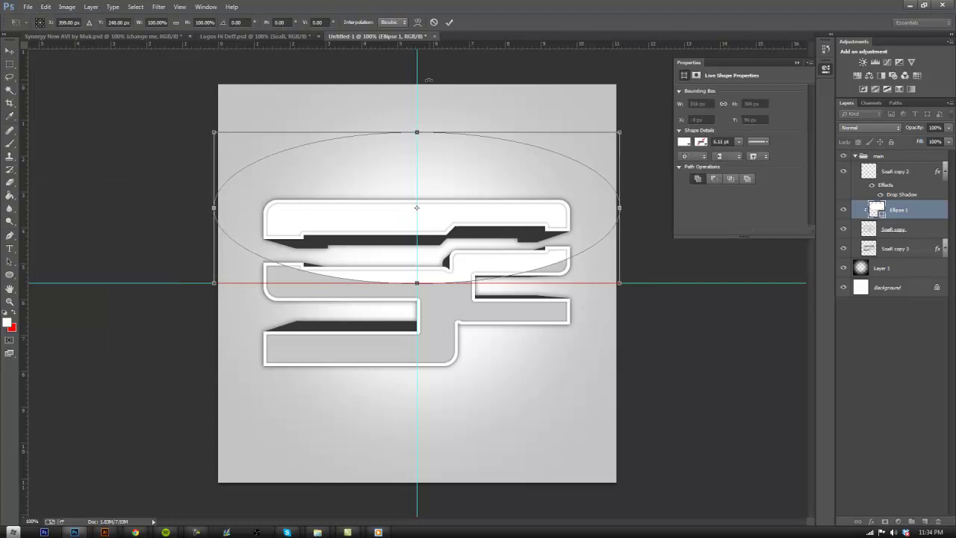
left_click(449, 22)
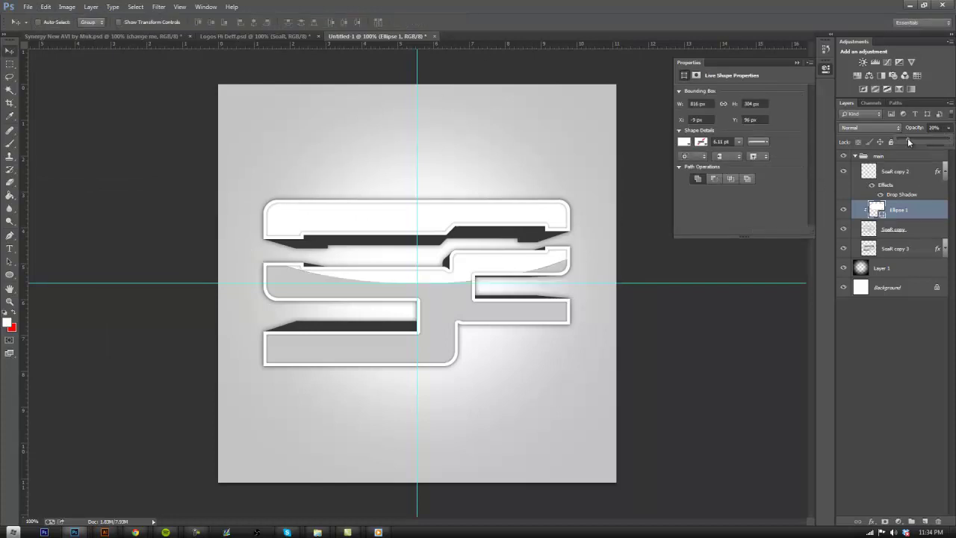
left_click(486, 281)
key("ctrl+semicolon")
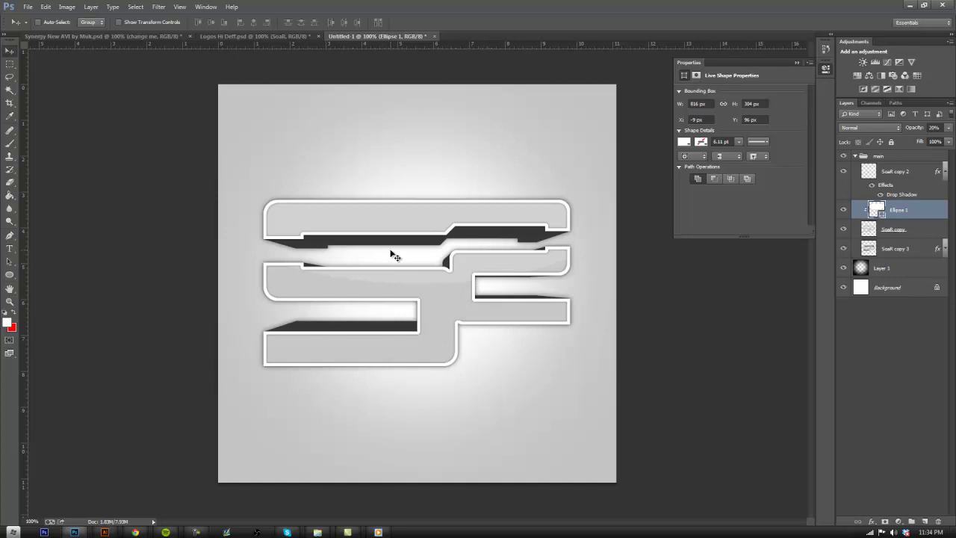
key("ctrl+semicolon")
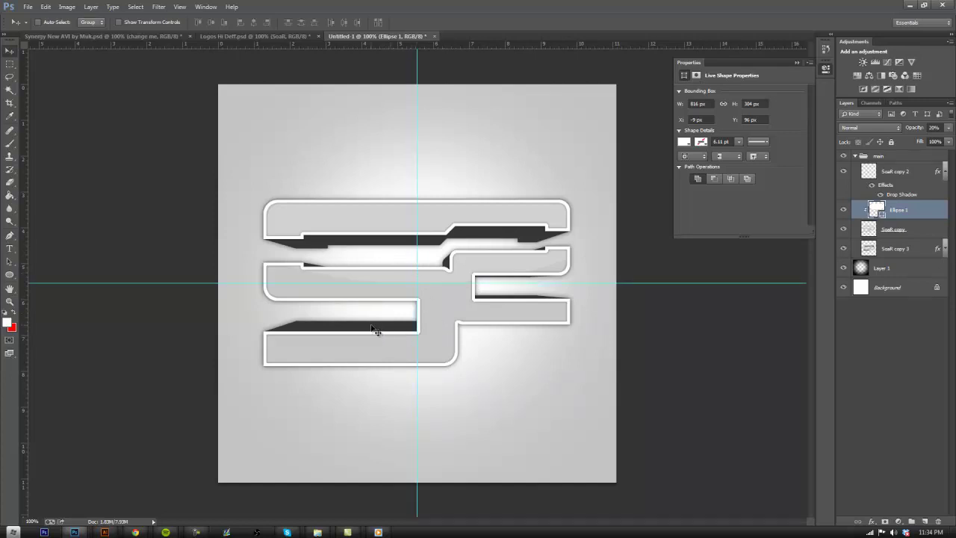
Add a text layer below the emblem reading SOAR in capitals
left_click(13, 249)
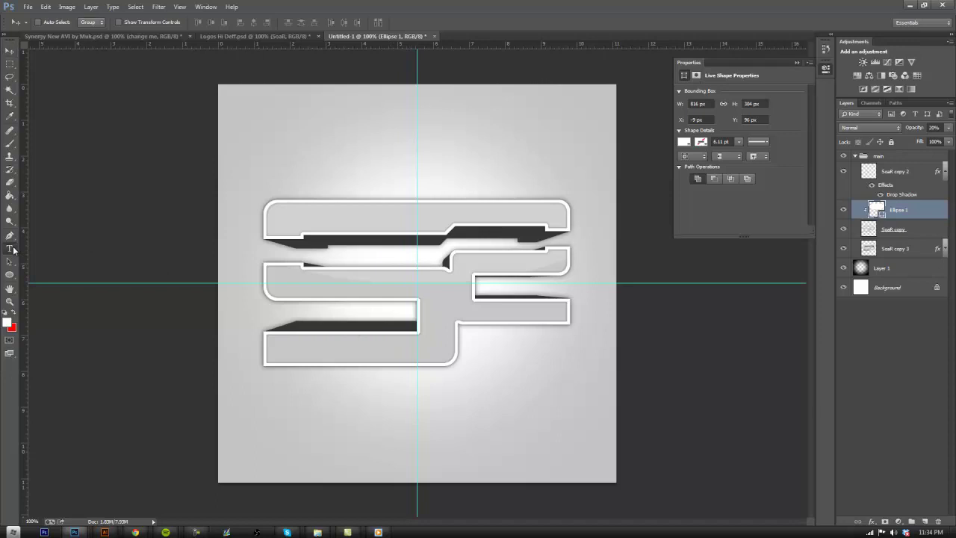
left_click(389, 413)
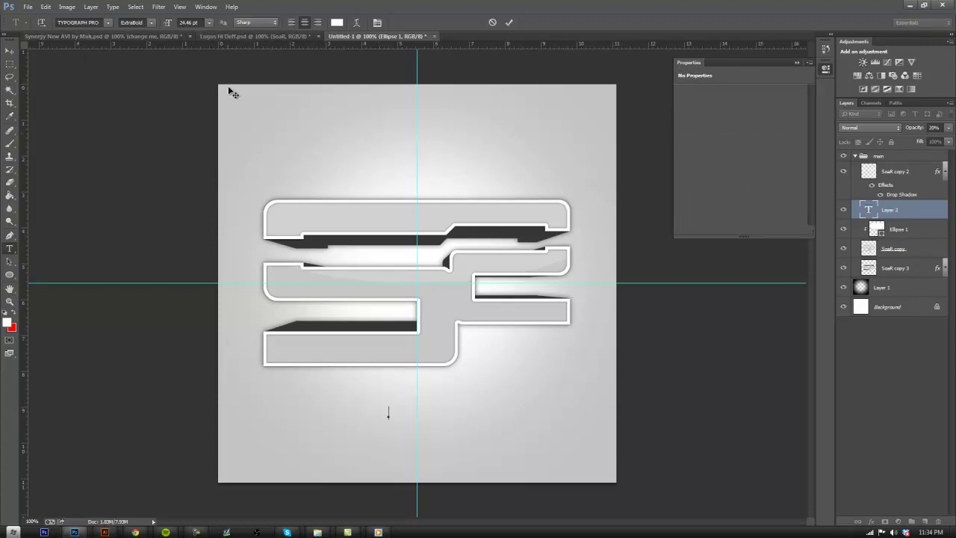
key("Caps_Lock")
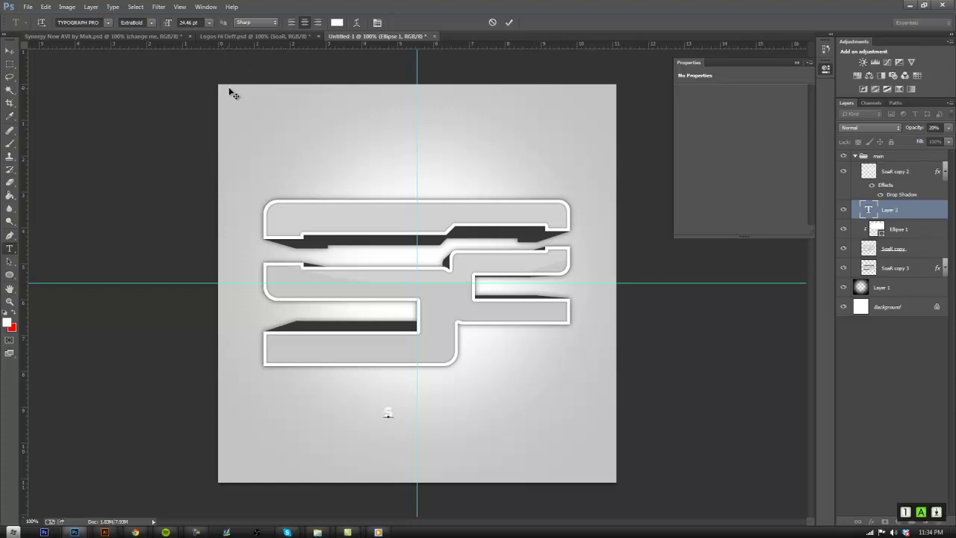
type("OAR4")
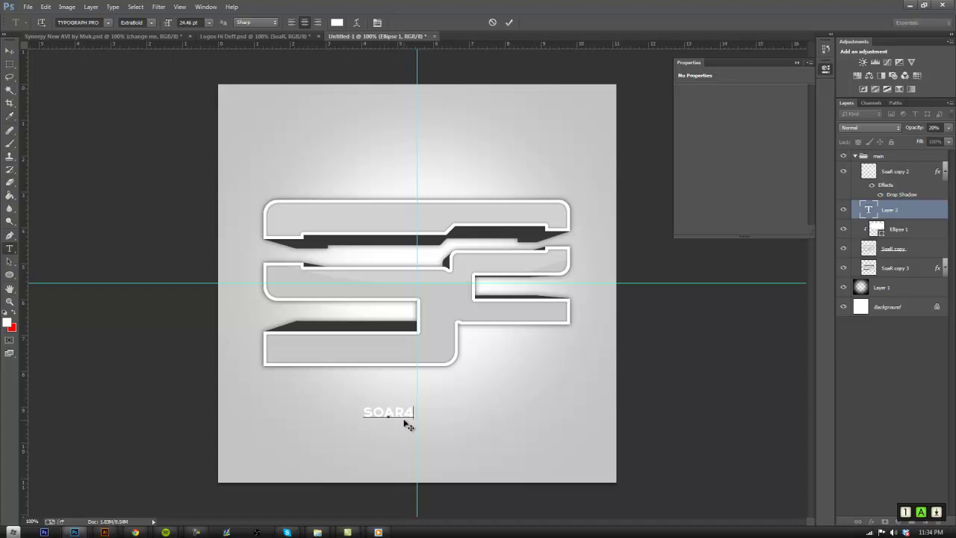
key("BackSpace")
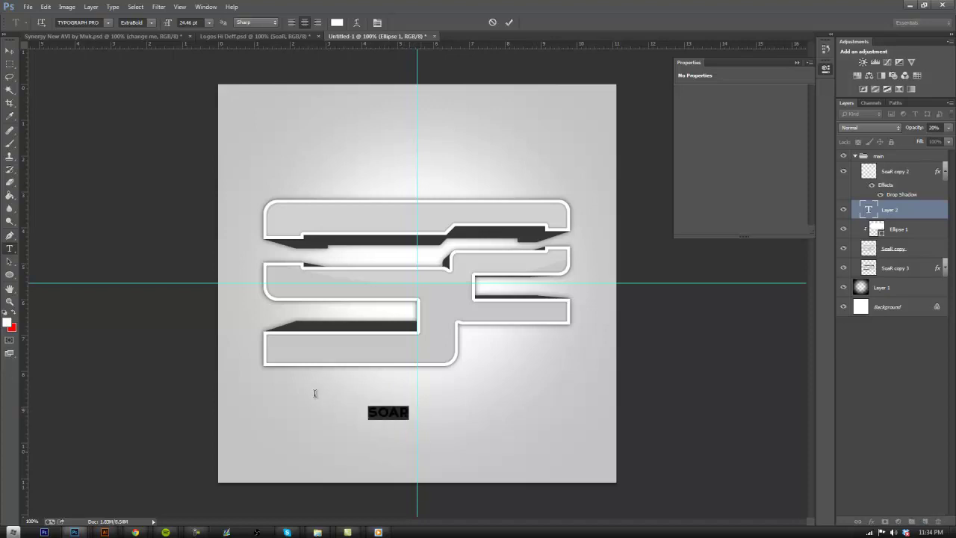
Enlarge SOAR to 72 pt and centre it below the emblem
left_click(209, 26)
left_click(219, 157)
left_click(210, 26)
left_click(211, 181)
left_click(209, 23)
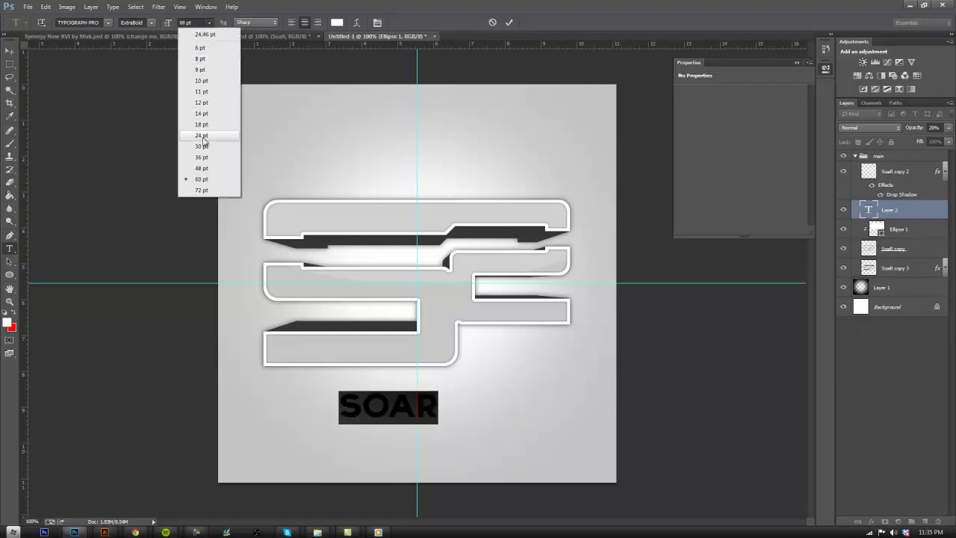
left_click(211, 191)
left_click(10, 50)
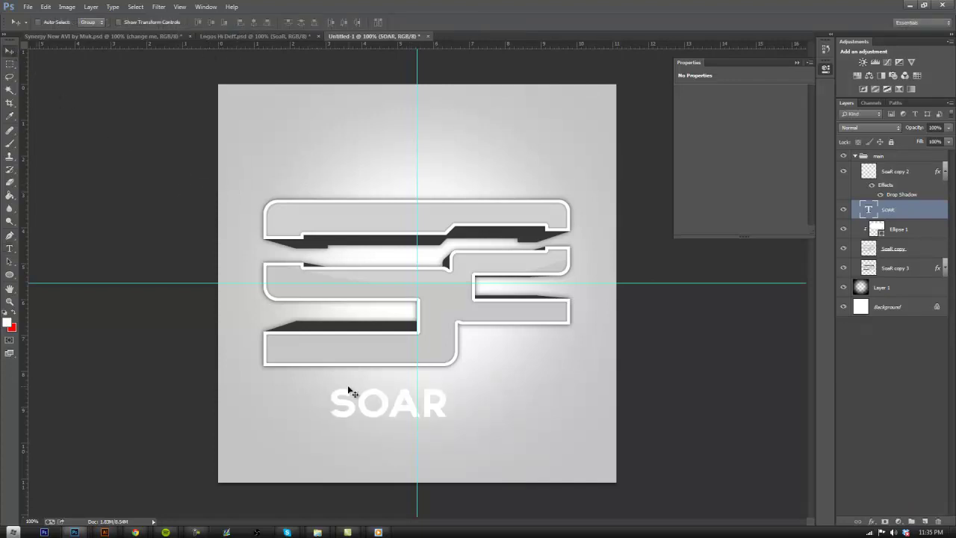
left_click_drag(356, 391, 382, 414)
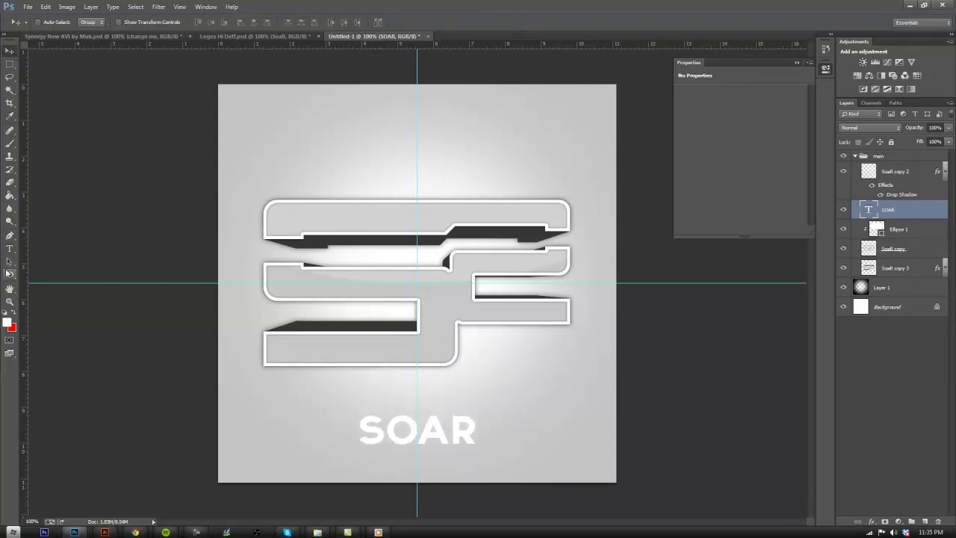
Reselect SOAR and set a custom 80 pt font size
left_click(10, 248)
double_click(372, 431)
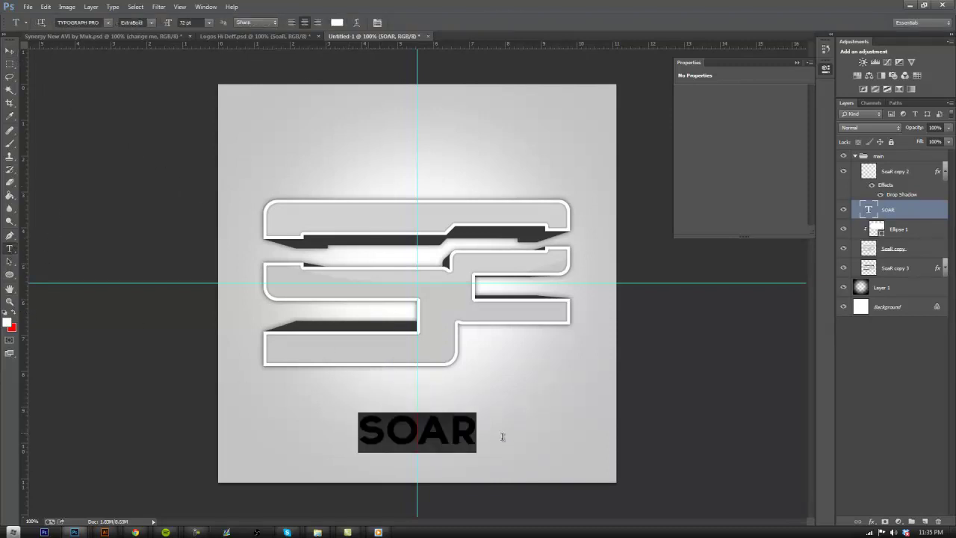
left_click(192, 22)
type("8")
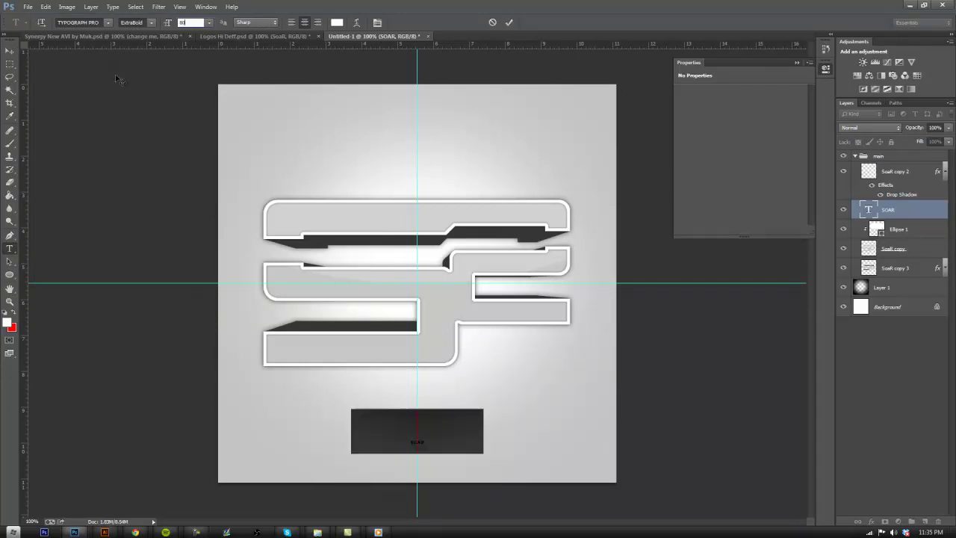
type("0")
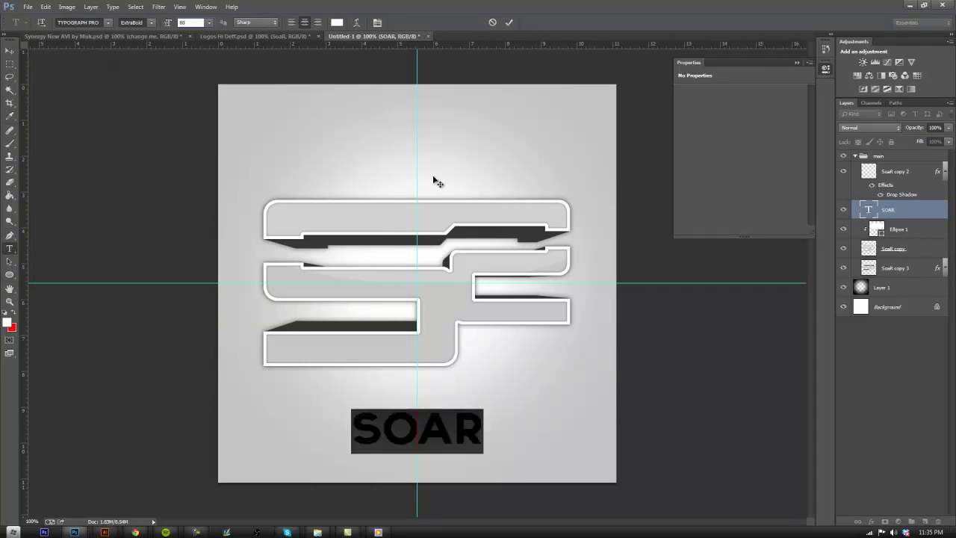
left_click(509, 22)
Colour all the SOAR text with the logo's light grey #c7c7c7 and commit the edit
left_click_drag(354, 437, 482, 443)
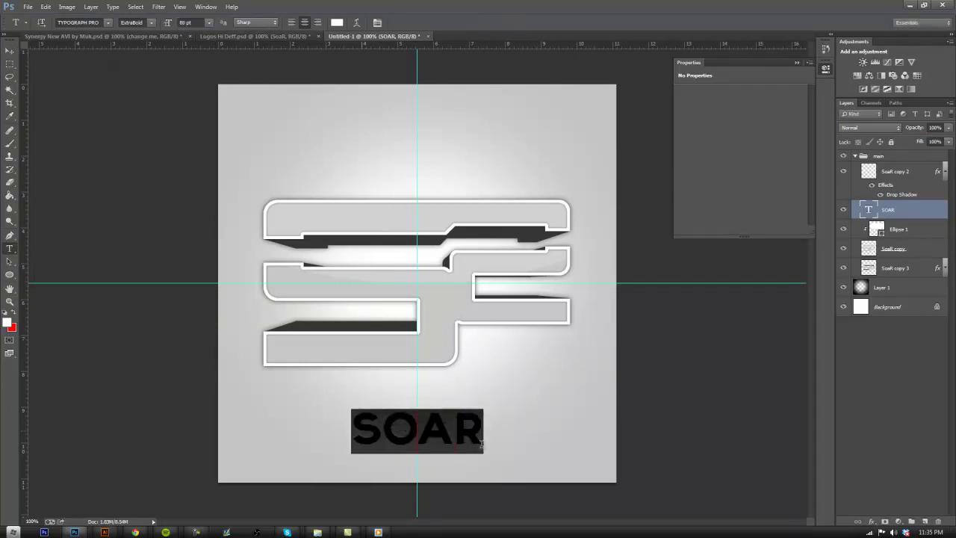
left_click(479, 440)
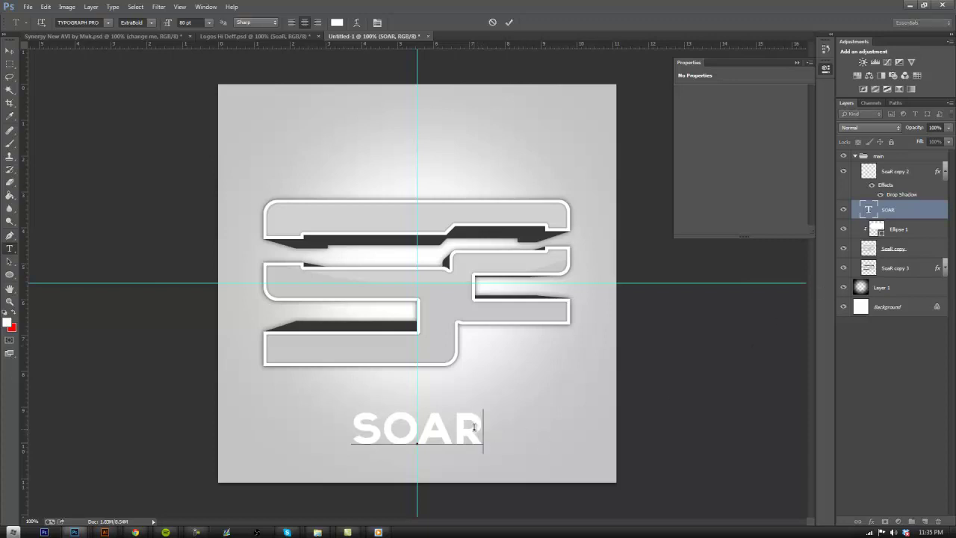
key("ctrl+a")
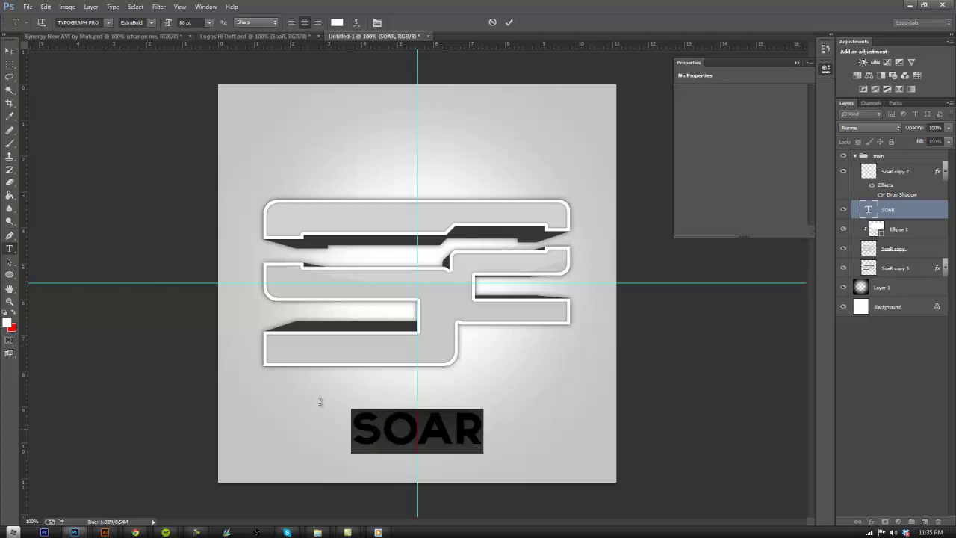
left_click(337, 22)
left_click(348, 336)
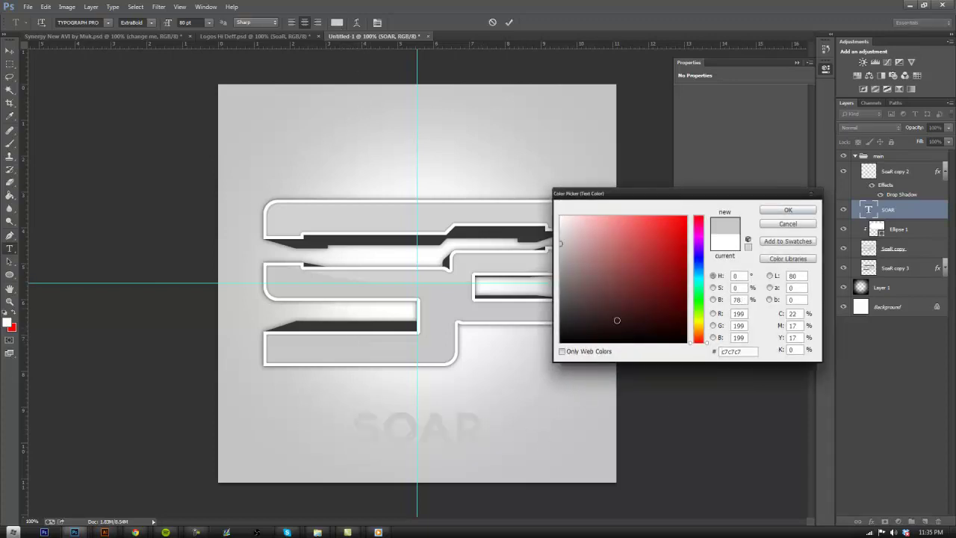
left_click(787, 210)
left_click(923, 217)
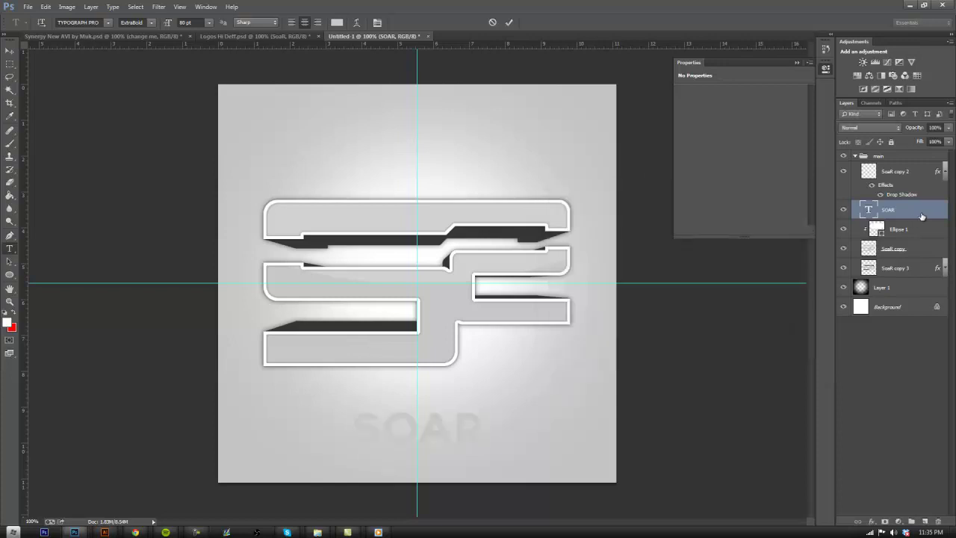
Give SOAR a white 3 px Stroke and a zero-distance Drop Shadow with lower opacity
double_click(922, 216)
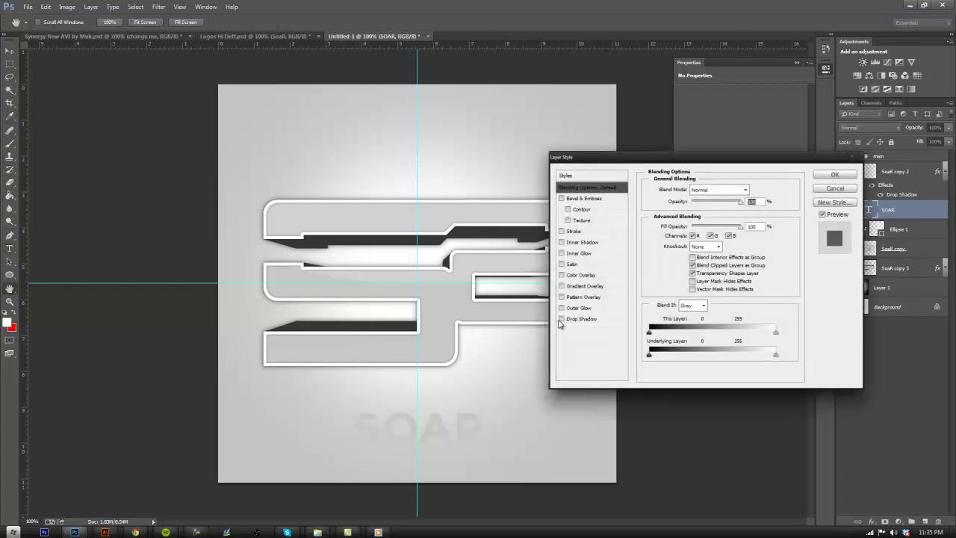
left_click(562, 231)
left_click(573, 231)
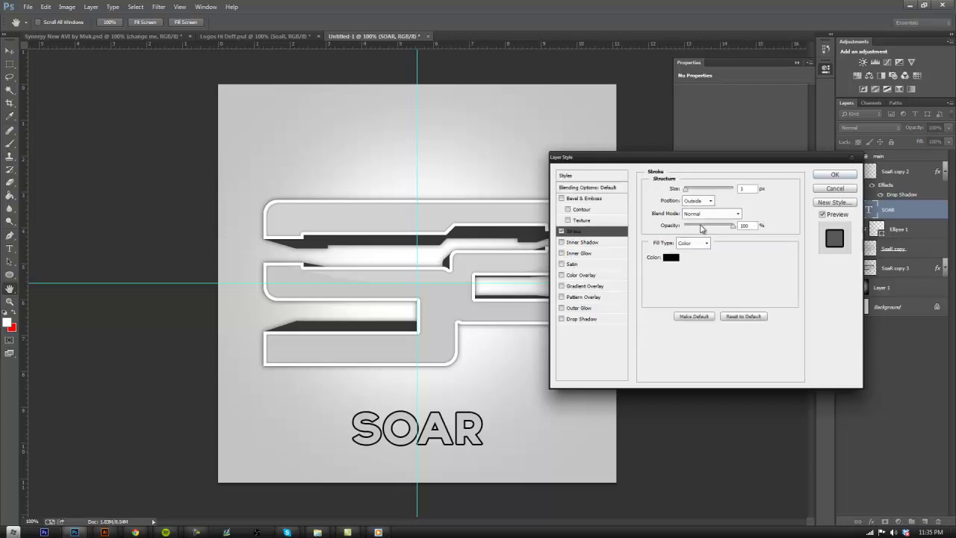
left_click(671, 257)
left_click(561, 218)
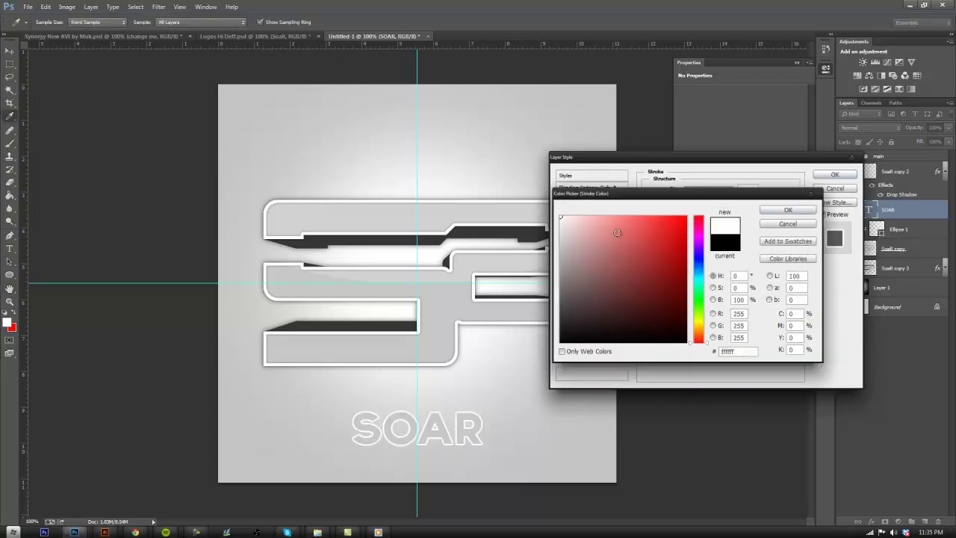
left_click(786, 211)
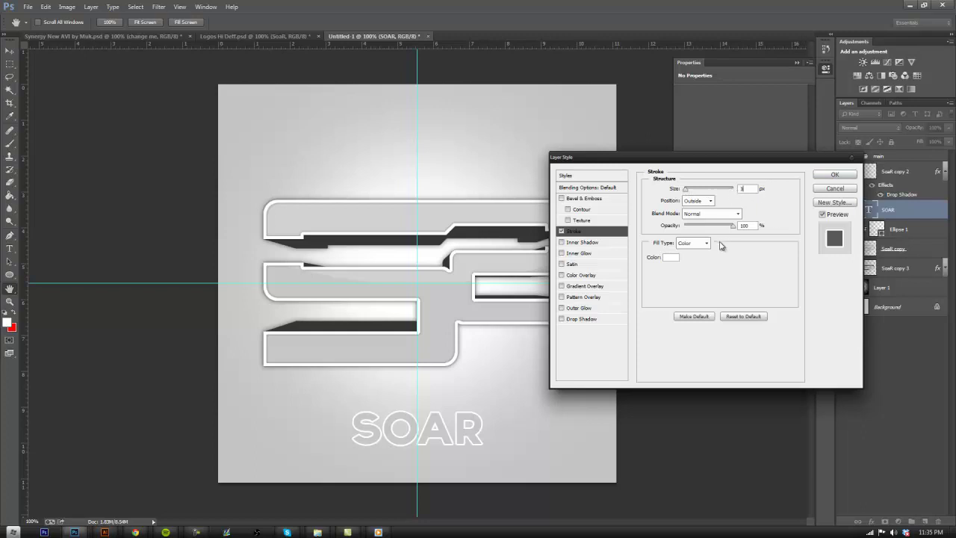
left_click(580, 320)
left_click_drag(686, 236, 689, 259)
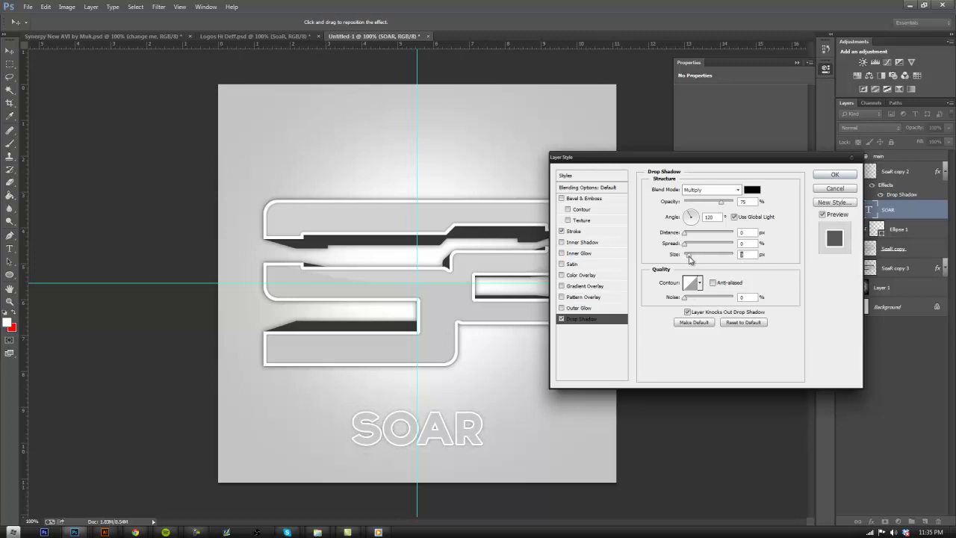
left_click_drag(721, 202, 711, 202)
Add an Inner Bevel: size 3 px, depth 21%, reduced highlight and shadow opacities
left_click(562, 198)
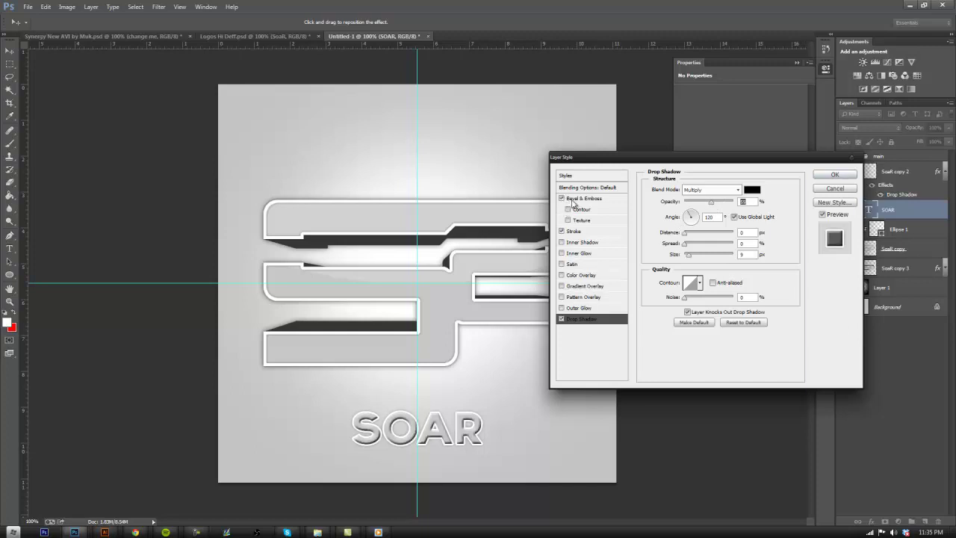
left_click(581, 199)
left_click_drag(691, 236, 691, 239)
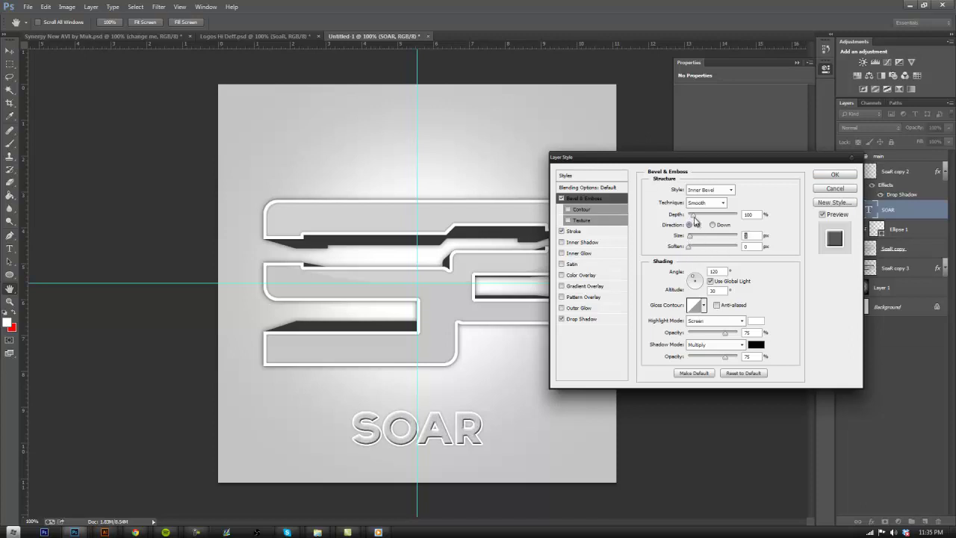
left_click_drag(695, 219, 691, 218)
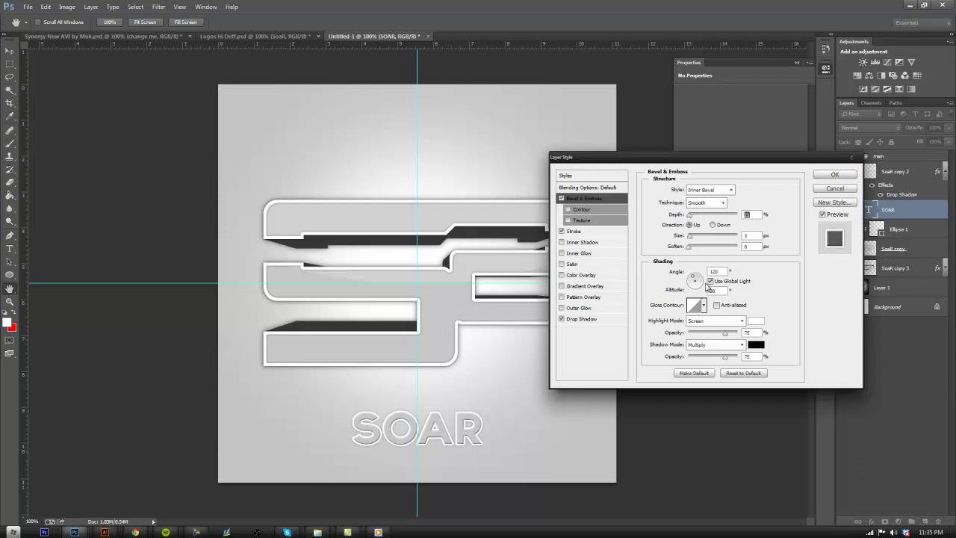
left_click_drag(724, 333, 702, 335)
left_click_drag(726, 360, 705, 358)
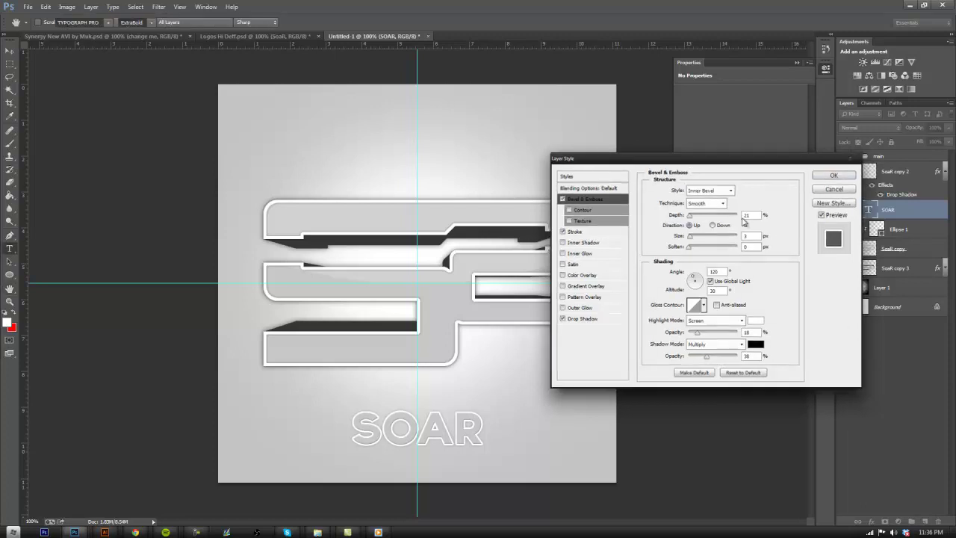
key("Return")
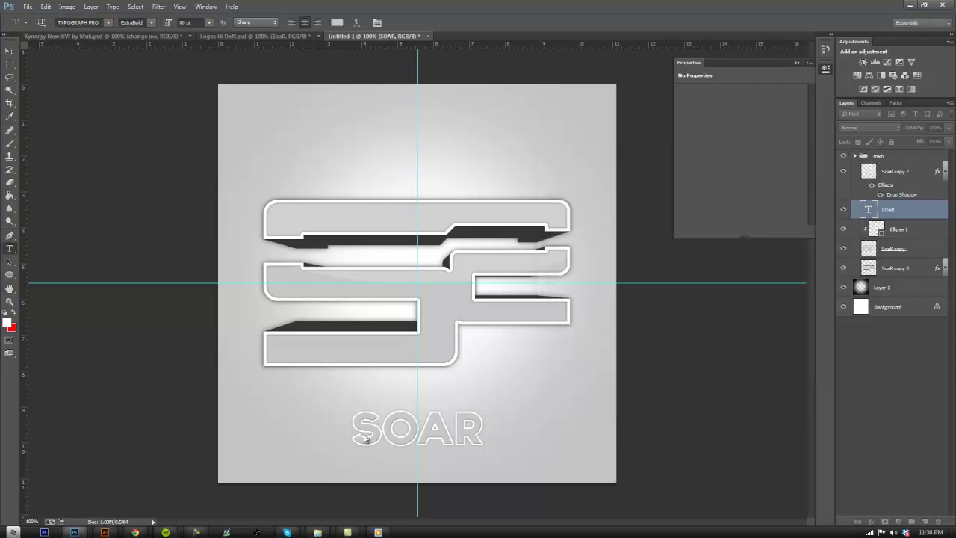
Scale the SOAR text to about 134% and reposition it below the emblem
left_click_drag(359, 435, 541, 441)
left_click(45, 7)
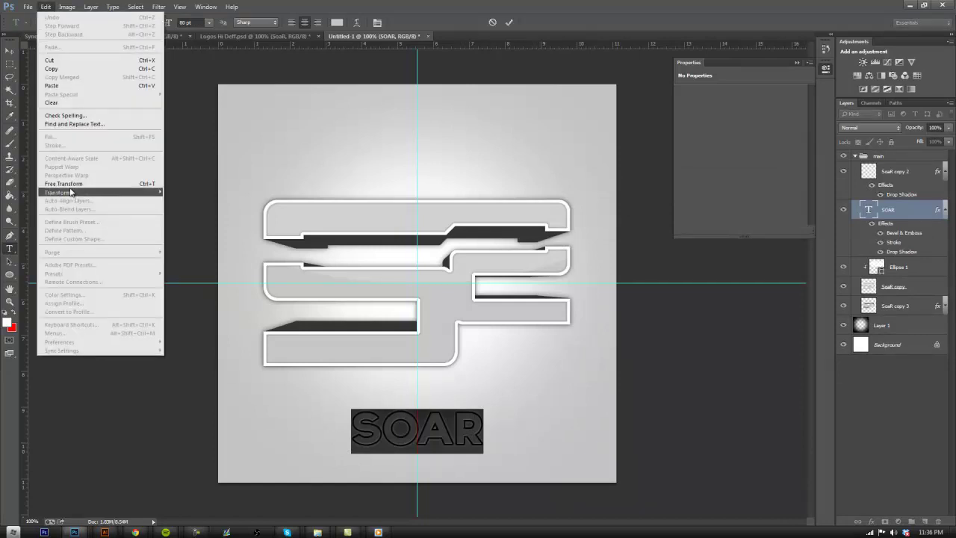
left_click(479, 425)
key("ctrl+t")
left_click_drag(483, 452, 527, 468)
left_click_drag(491, 431, 469, 427)
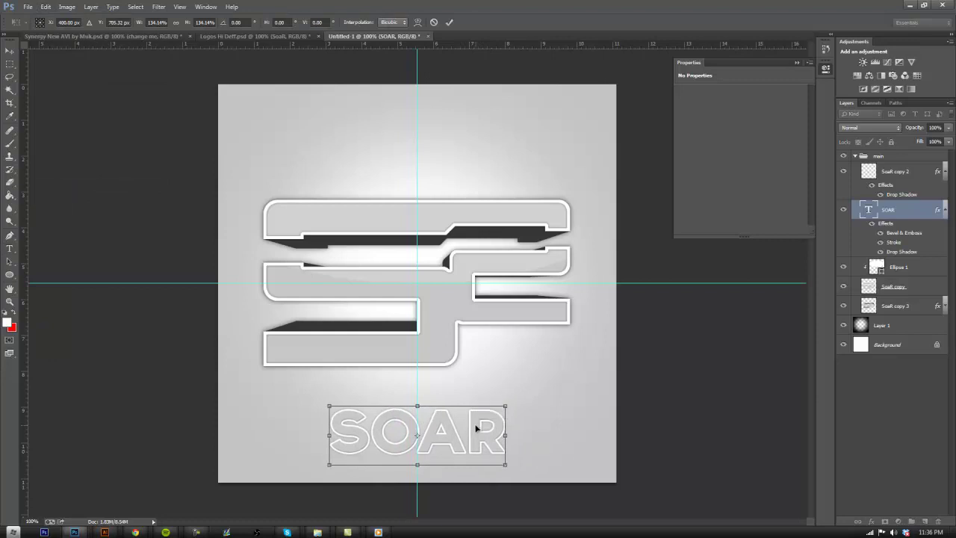
key("Left")
left_click(449, 22)
key("t")
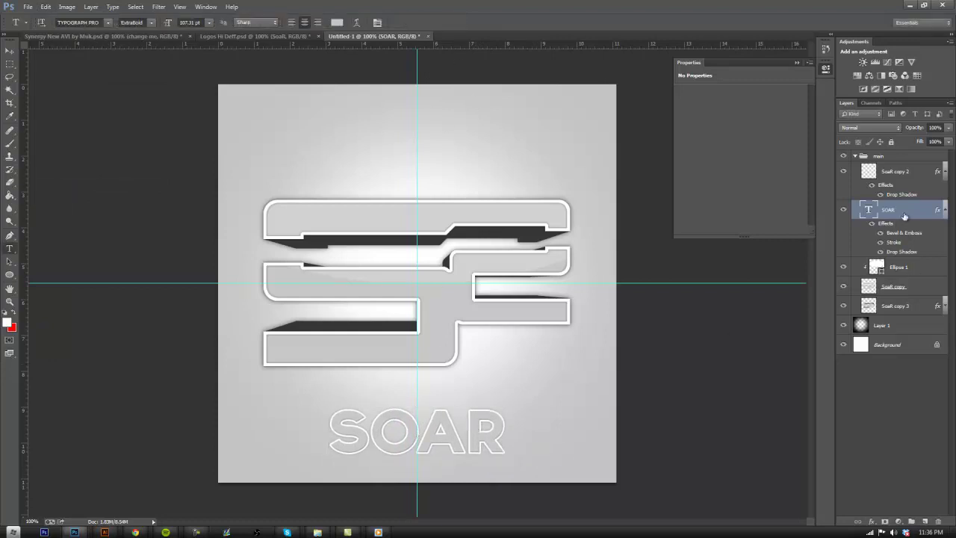
Add a mid-grey Color Overlay to the SOAR layer style
double_click(905, 216)
left_click(574, 276)
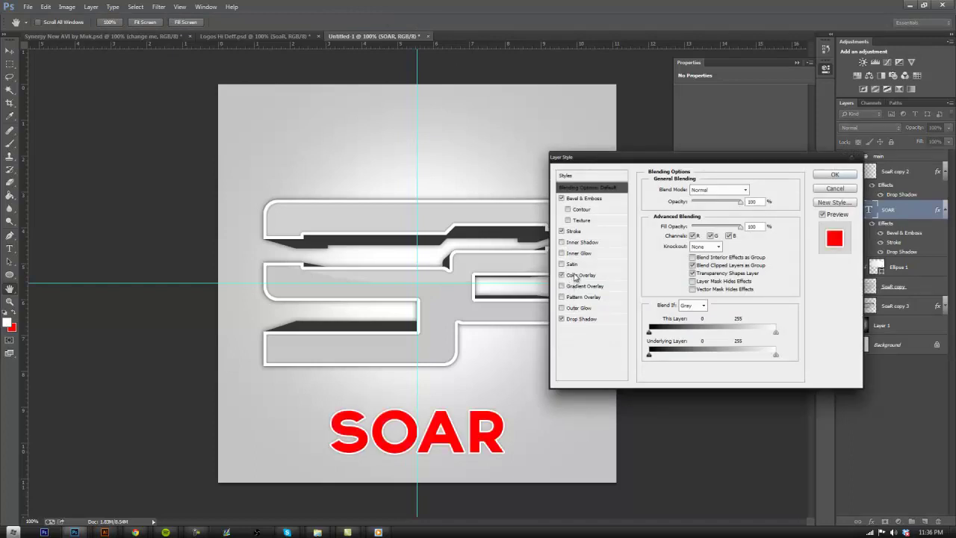
left_click(750, 193)
left_click(568, 285)
mouse_move(568, 285)
left_mouse_down()
mouse_move(560, 289)
mouse_move(592, 278)
mouse_move(592, 268)
left_mouse_up()
left_click(788, 210)
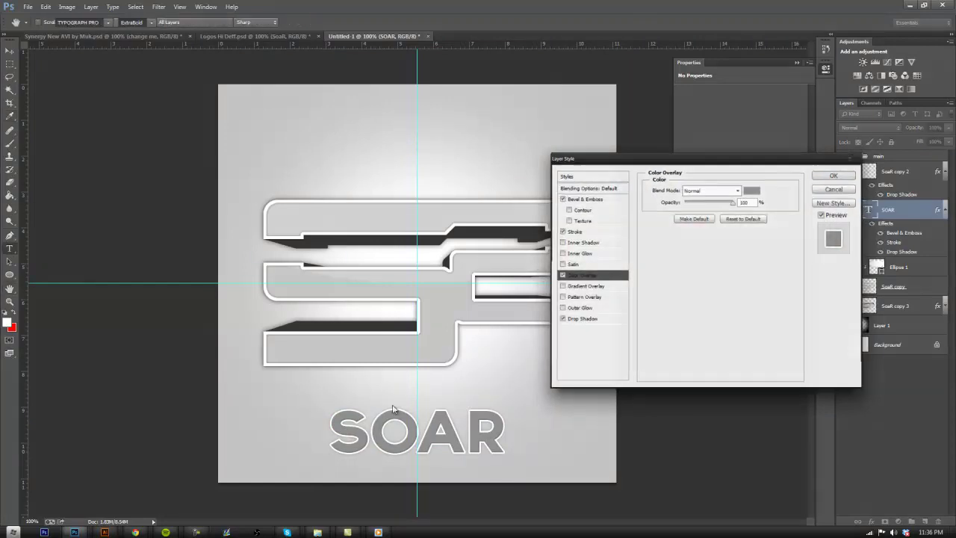
left_click(834, 174)
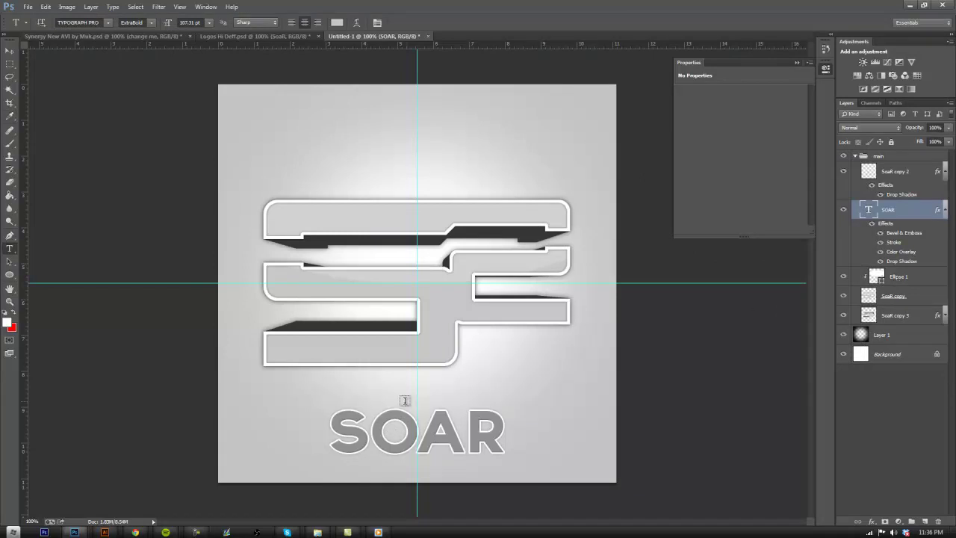
Duplicate Ellipse 1 above SOAR, move the copy onto the lettering, and clip it to the text
left_click(10, 51)
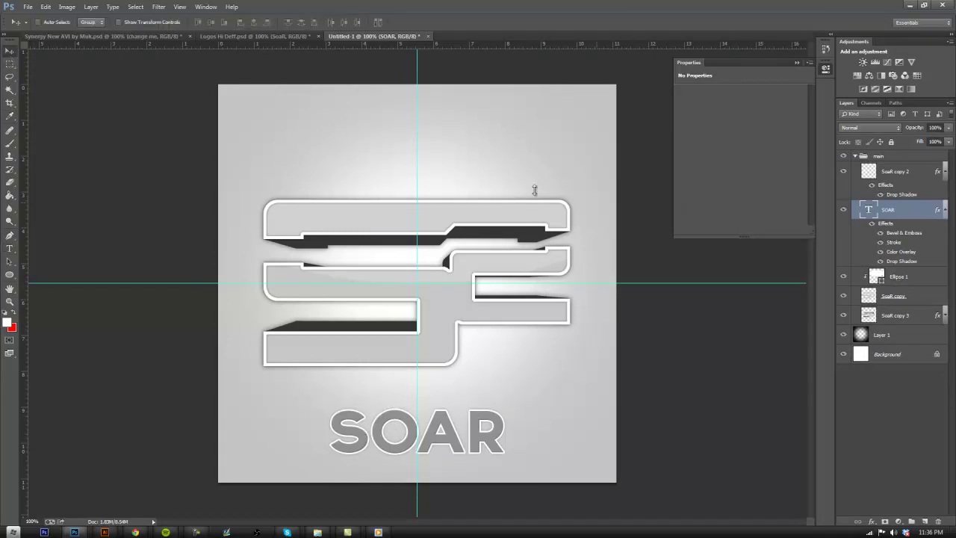
left_click(907, 286)
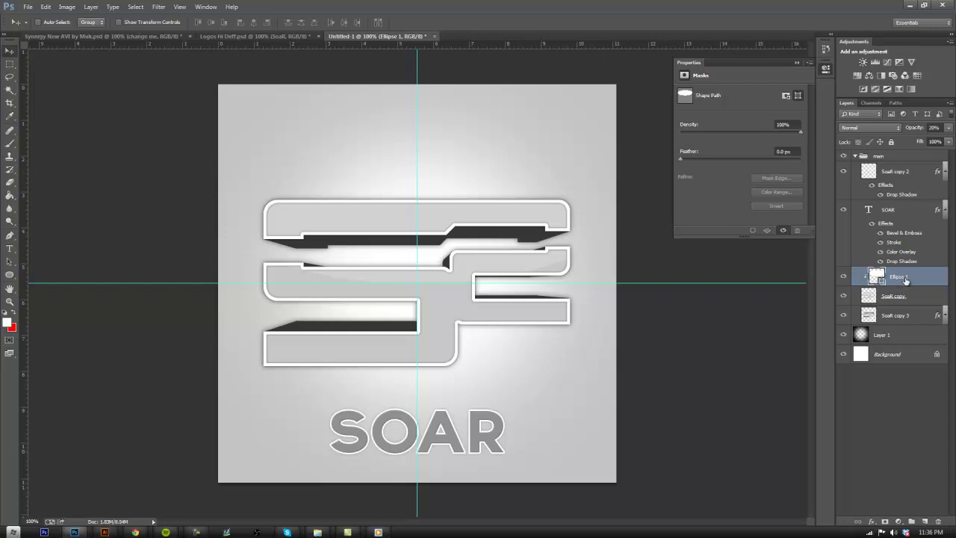
left_click_drag(907, 280, 900, 211)
left_click_drag(491, 226, 482, 373)
left_click(907, 221, "alt")
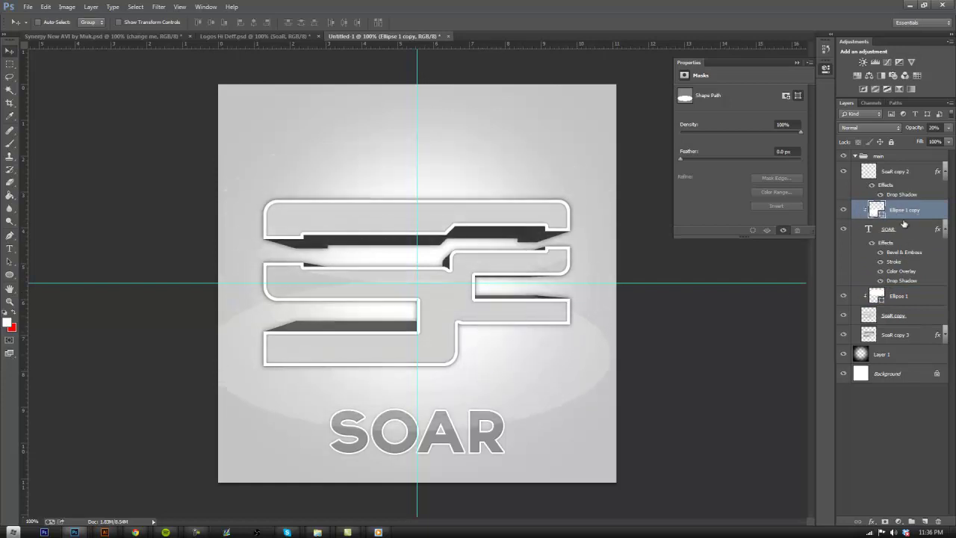
left_click_drag(531, 378, 532, 356)
left_click(884, 278)
left_click_drag(424, 313, 444, 396)
scroll(450, 382, "down", 3)
scroll(450, 384, "up", 2)
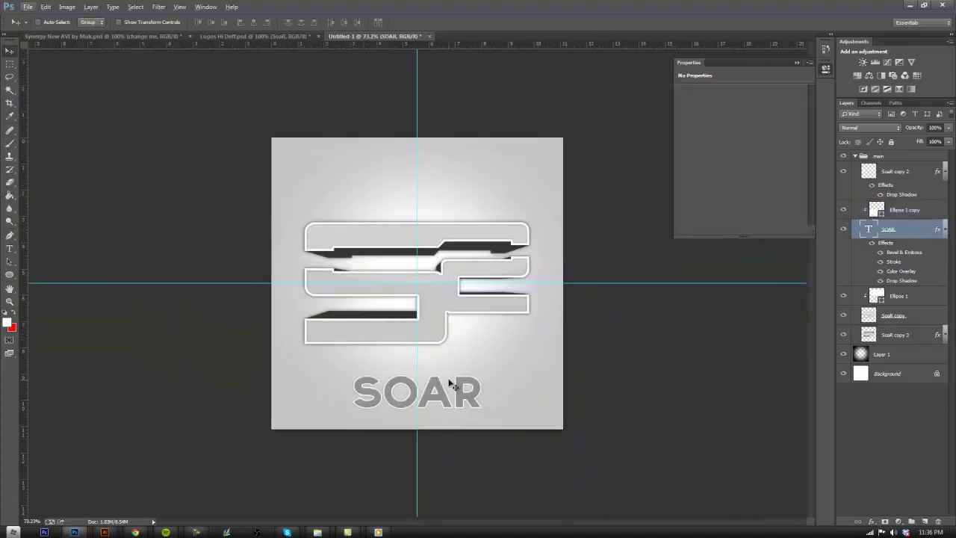
scroll(433, 373, "up", 2)
scroll(436, 377, "down", 3)
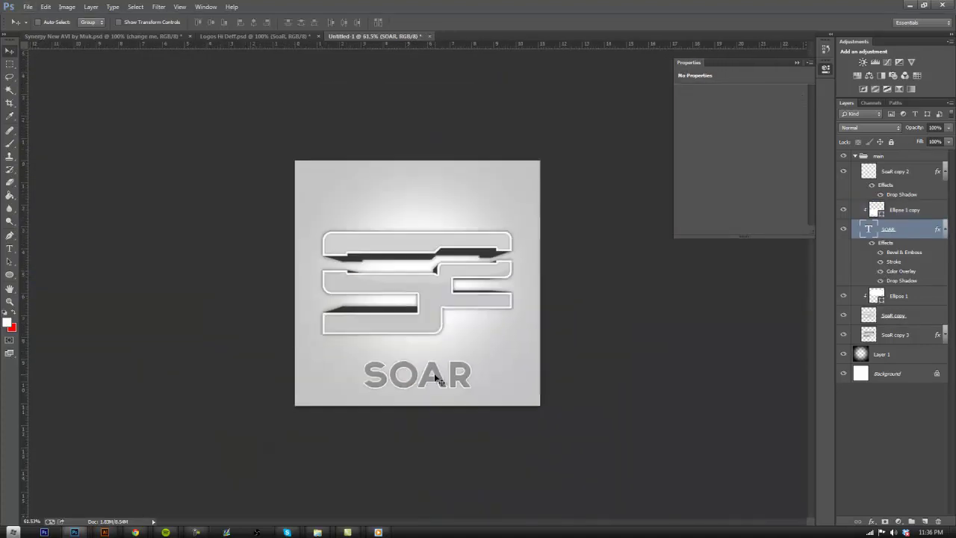
scroll(437, 379, "up", 2)
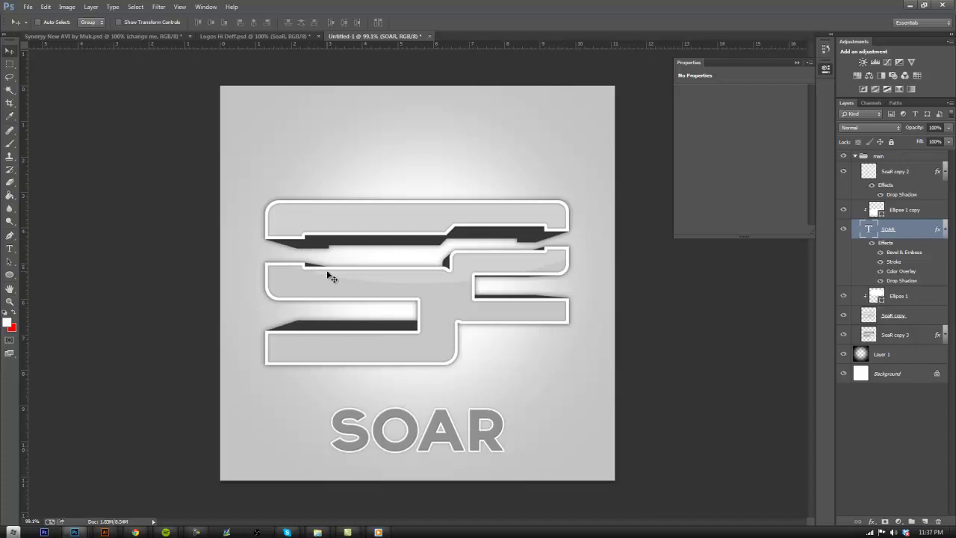
scroll(359, 311, "up", 3)
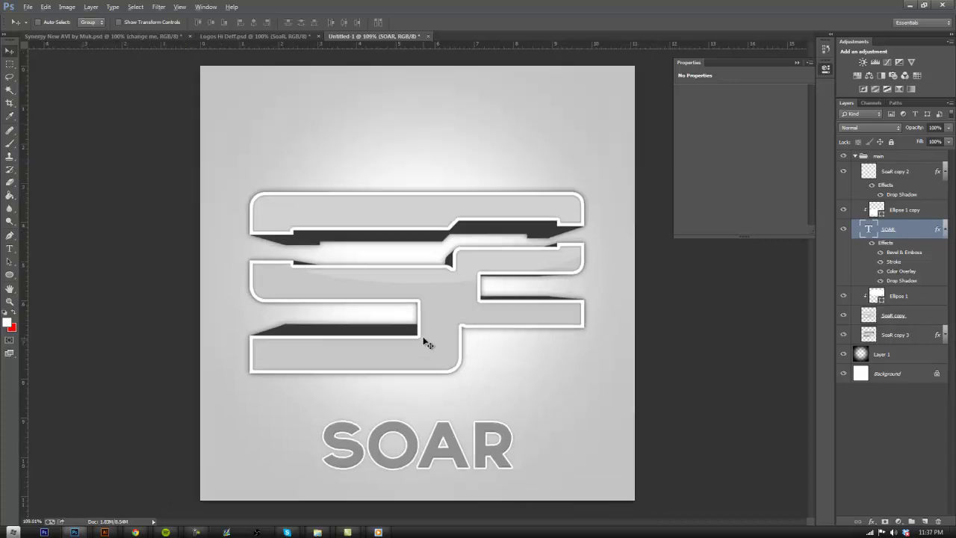
scroll(526, 308, "down", 4)
left_click(845, 315)
left_click(844, 315)
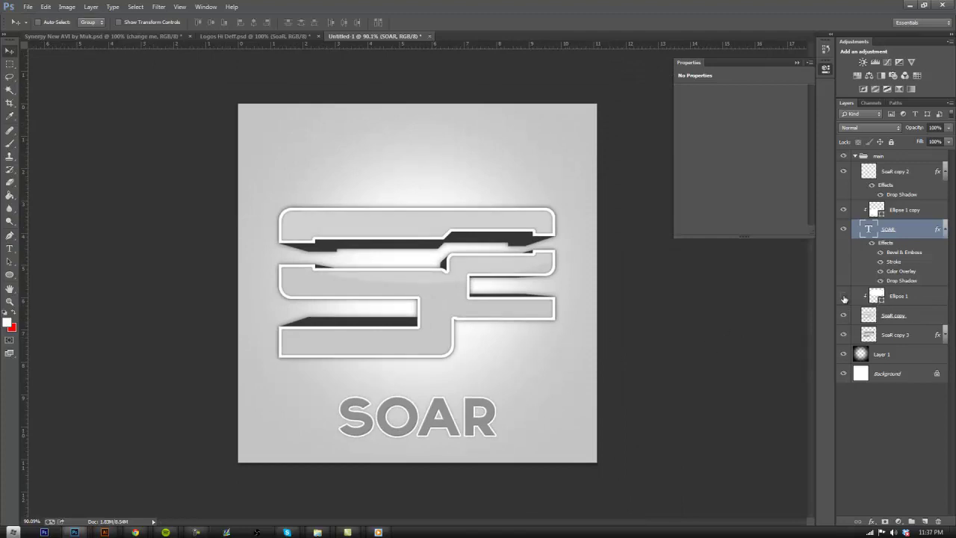
left_click(844, 297)
left_click(844, 297)
left_click(844, 171)
left_click(844, 171)
left_click(844, 171)
left_click(844, 171)
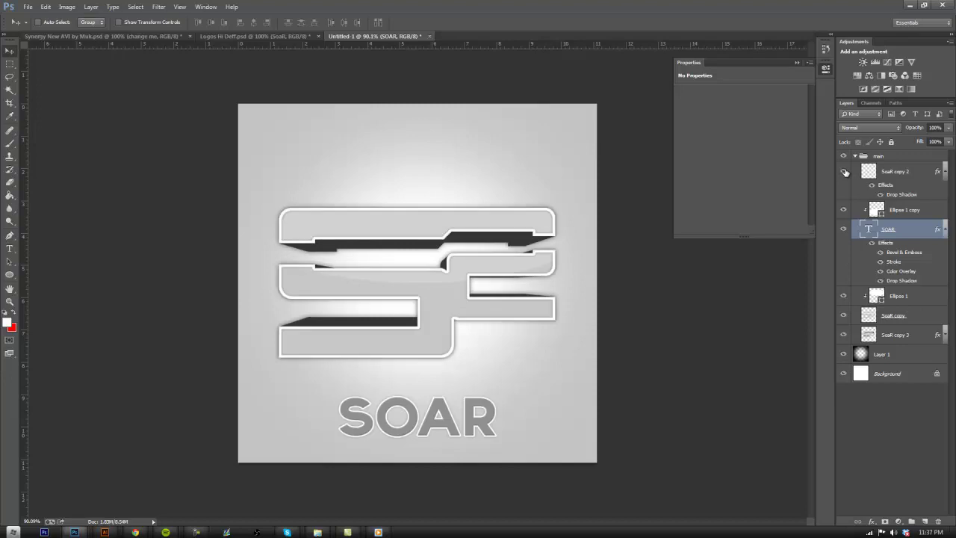
left_click(844, 335)
left_click(844, 335)
left_click(845, 315)
left_click(845, 315)
left_click(844, 229)
left_click(844, 228)
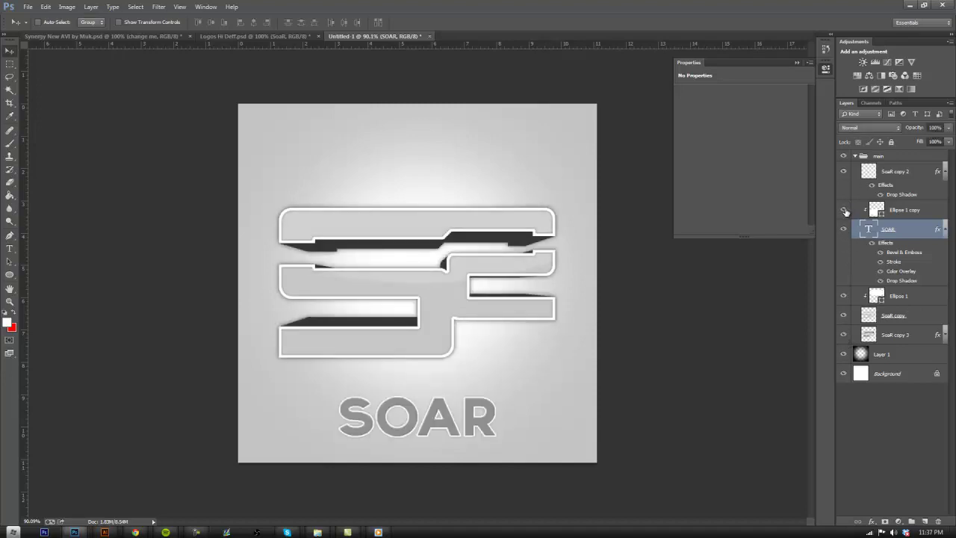